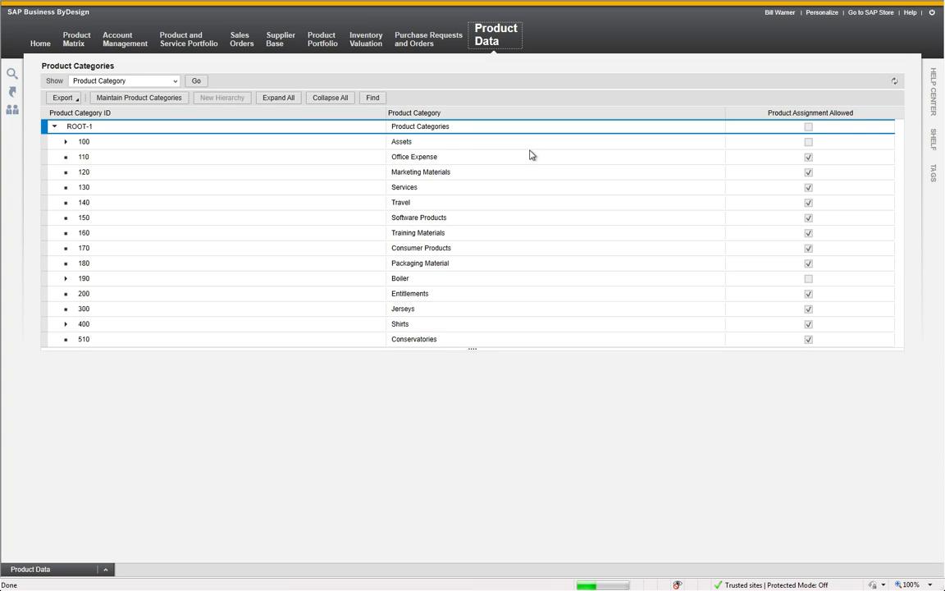
Expand the Shirts category (400) in the overview and open the product category hierarchy for maintenance
click(65, 324)
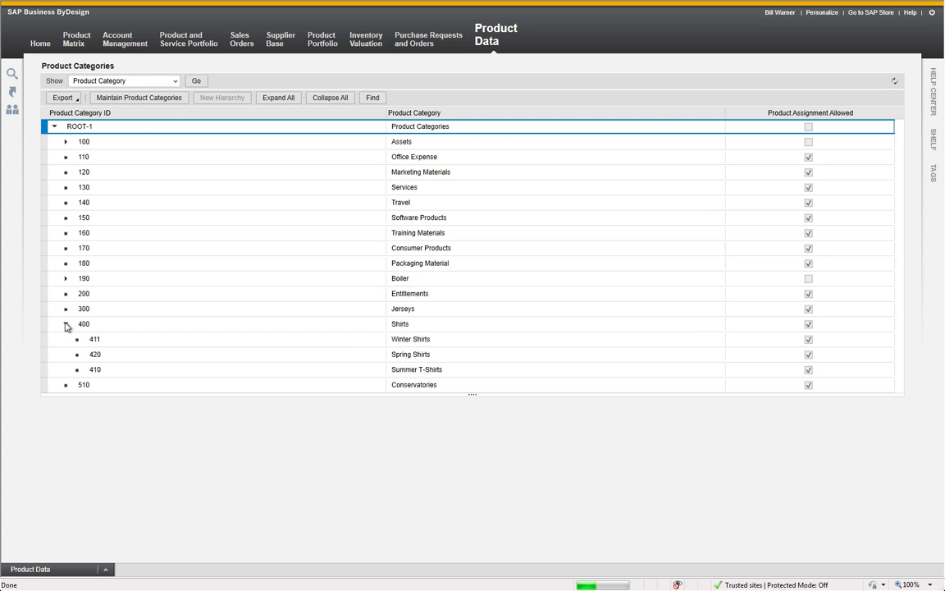
click(49, 362)
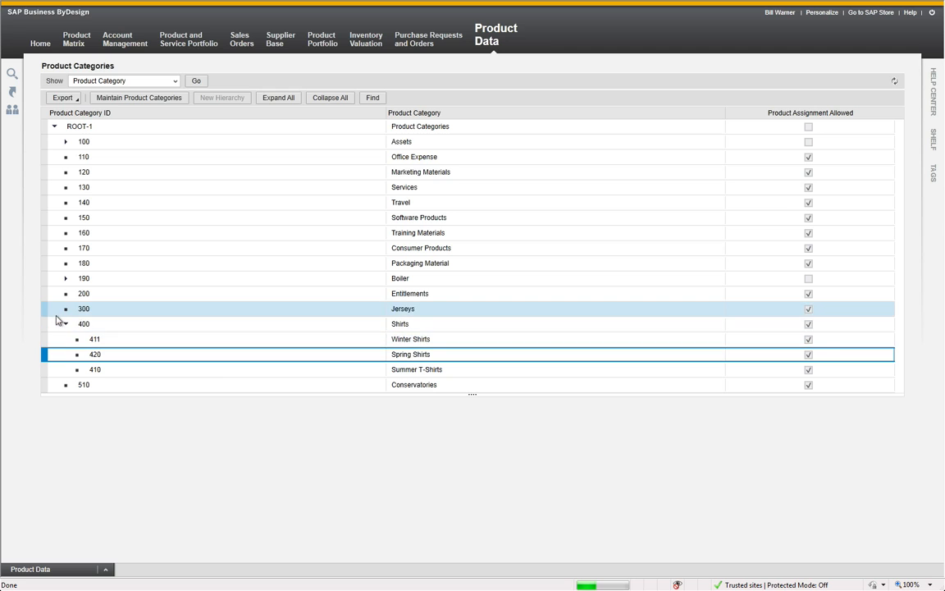
click(51, 325)
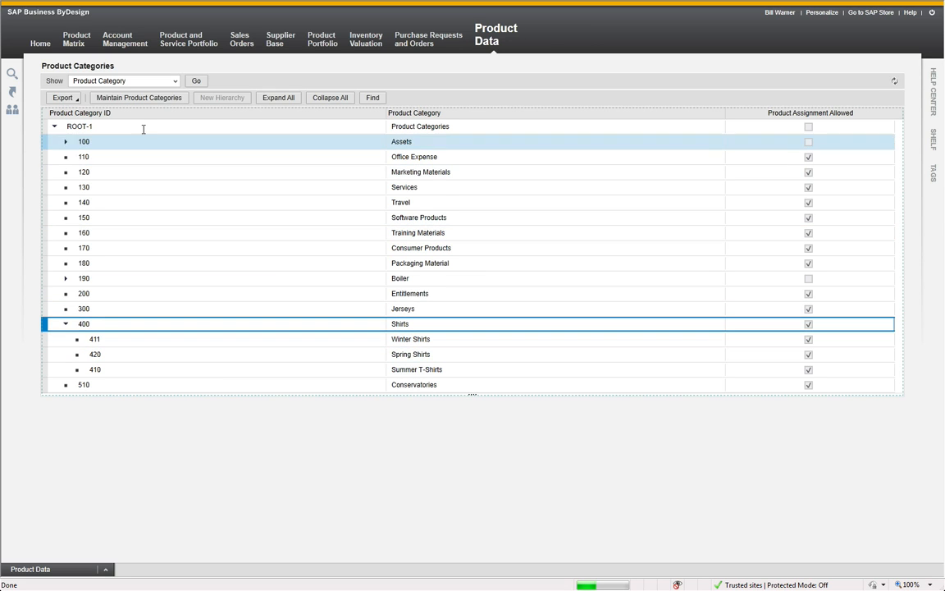
click(162, 100)
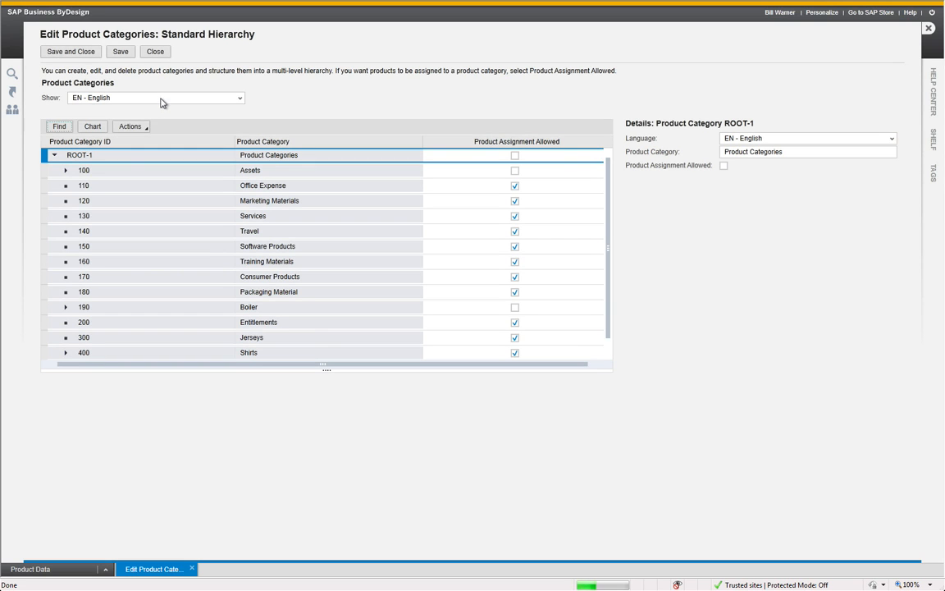
Add a new category one level below Shirts (400) and give it the ID 430
click(65, 353)
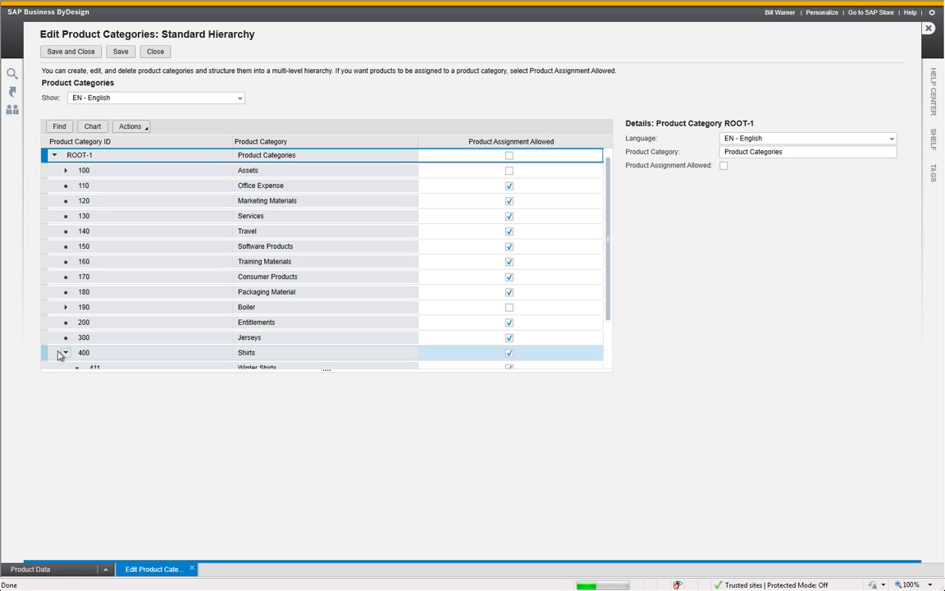
click(45, 353)
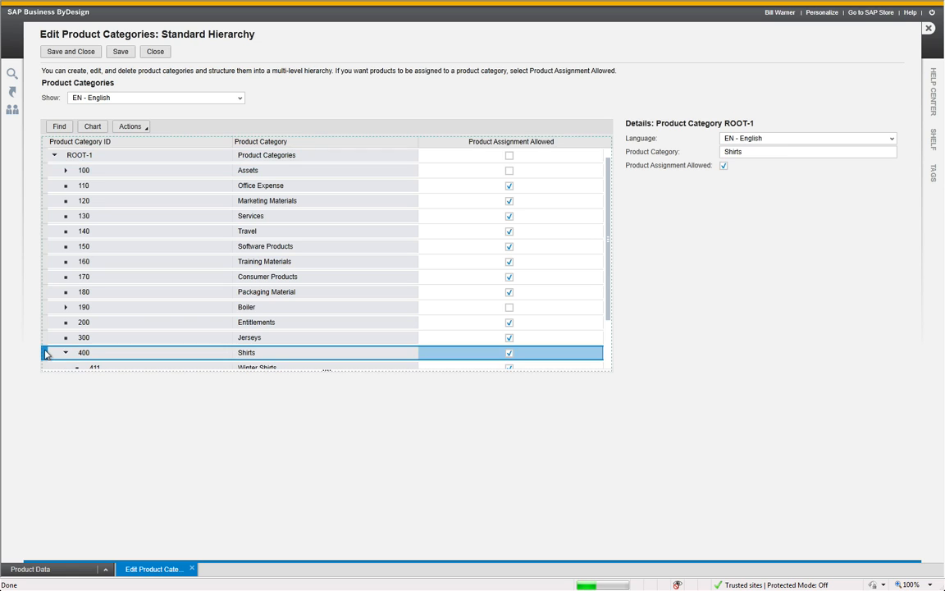
click(135, 128)
click(153, 143)
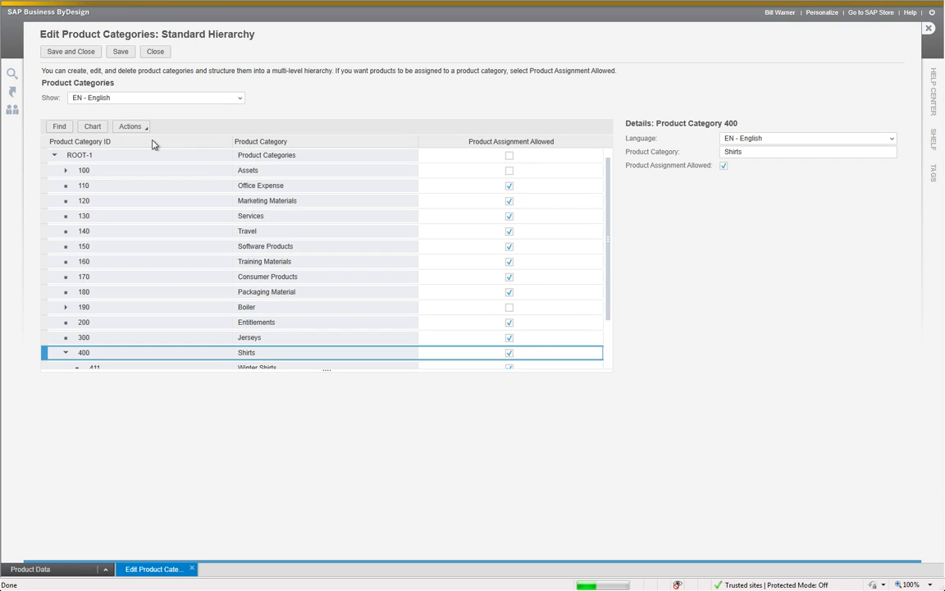
click(153, 361)
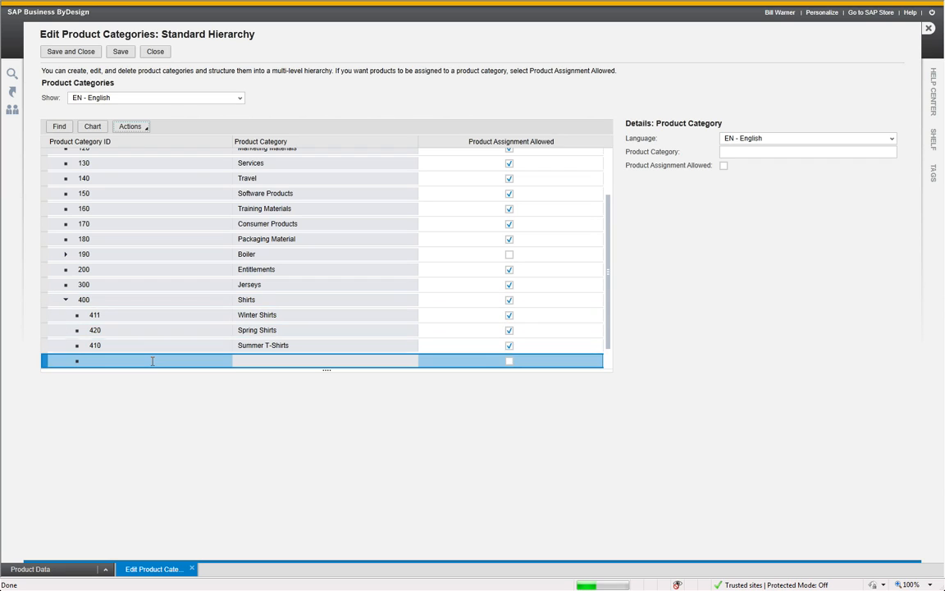
text(430)
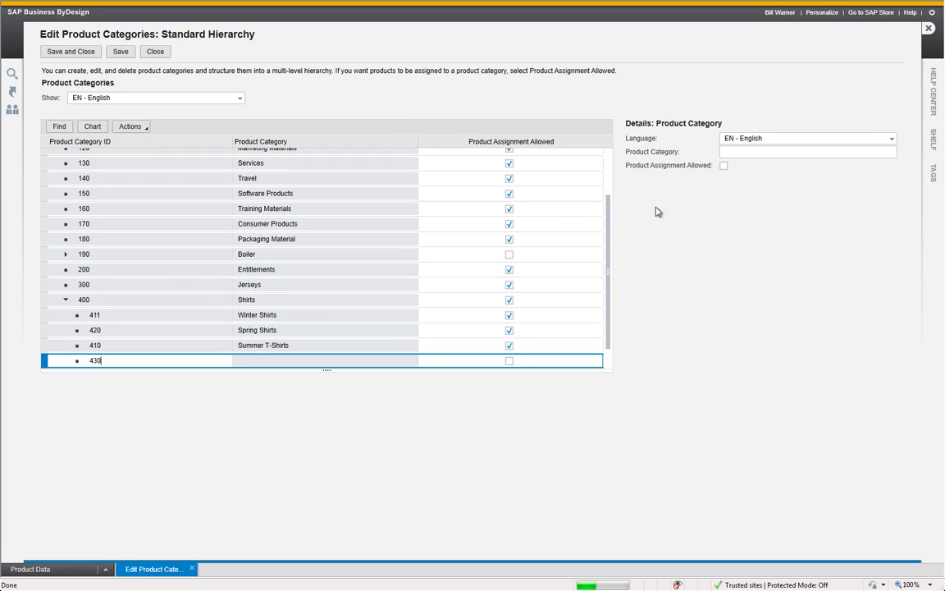
Name category 430 Soccer Shirts, allow product assignment for it, and save and close the hierarchy
click(754, 152)
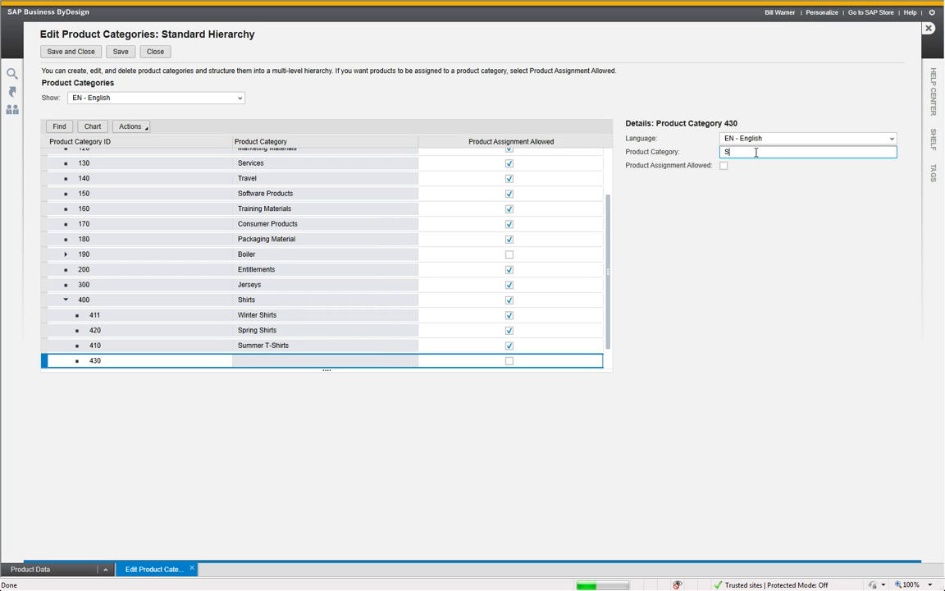
text(cer Shirts)
click(723, 166)
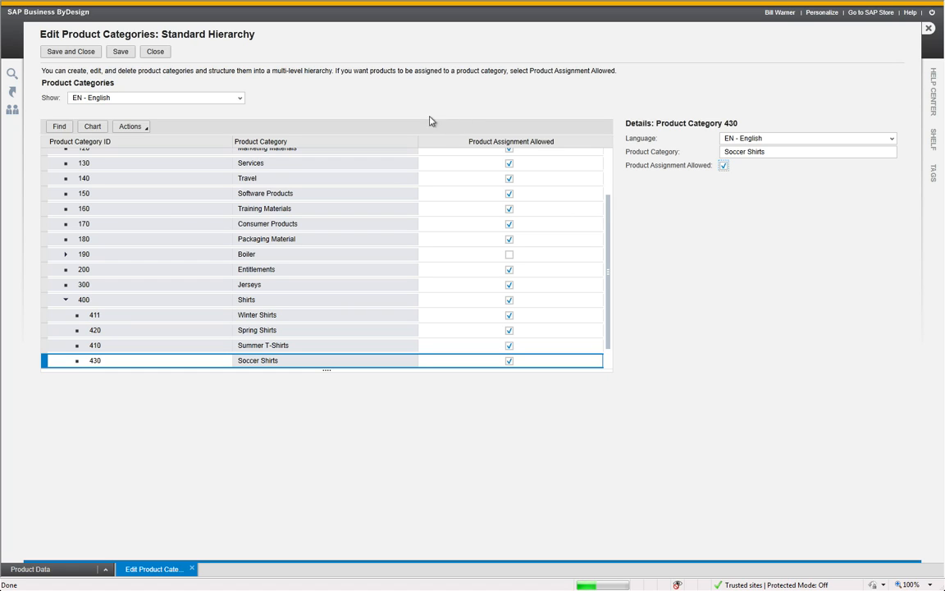
click(64, 53)
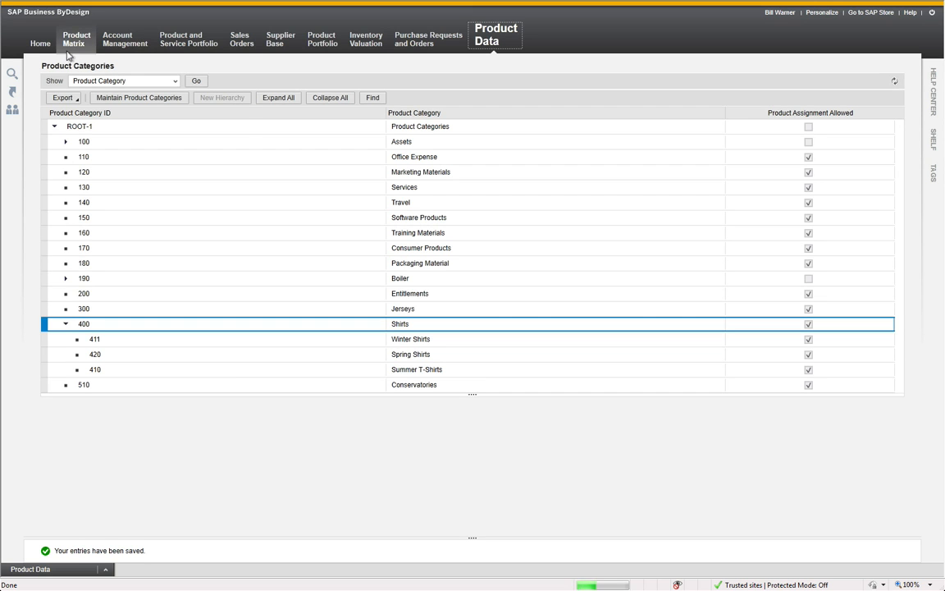
Start a new material from the Product Matrix tasks and enter T430 as its material ID
mouse_move(74, 47)
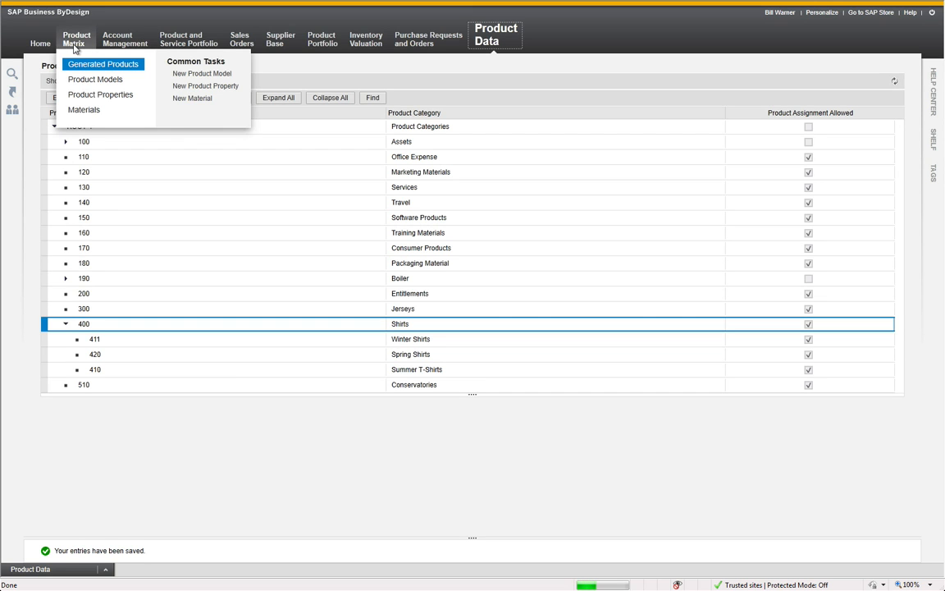
click(182, 102)
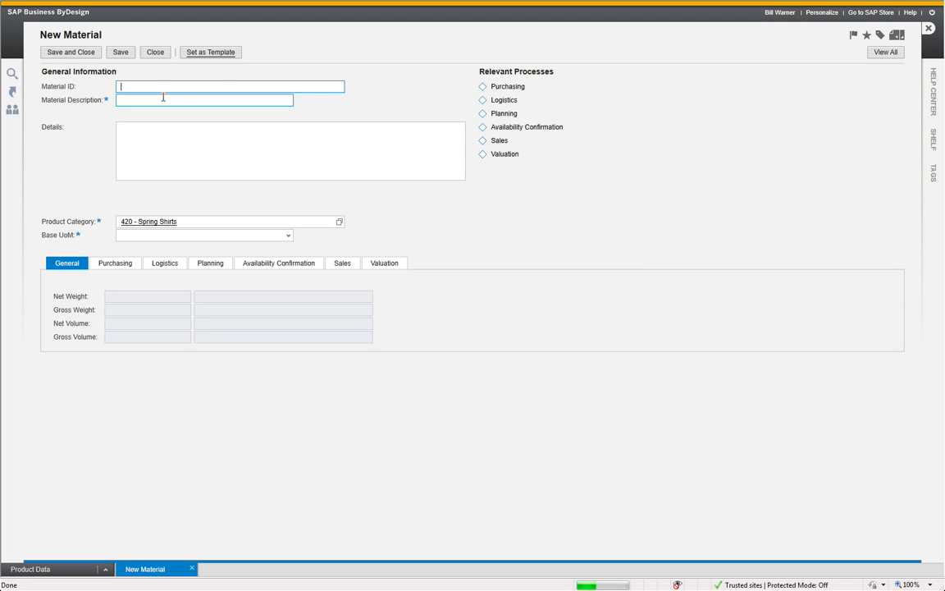
text(T430)
click(164, 97)
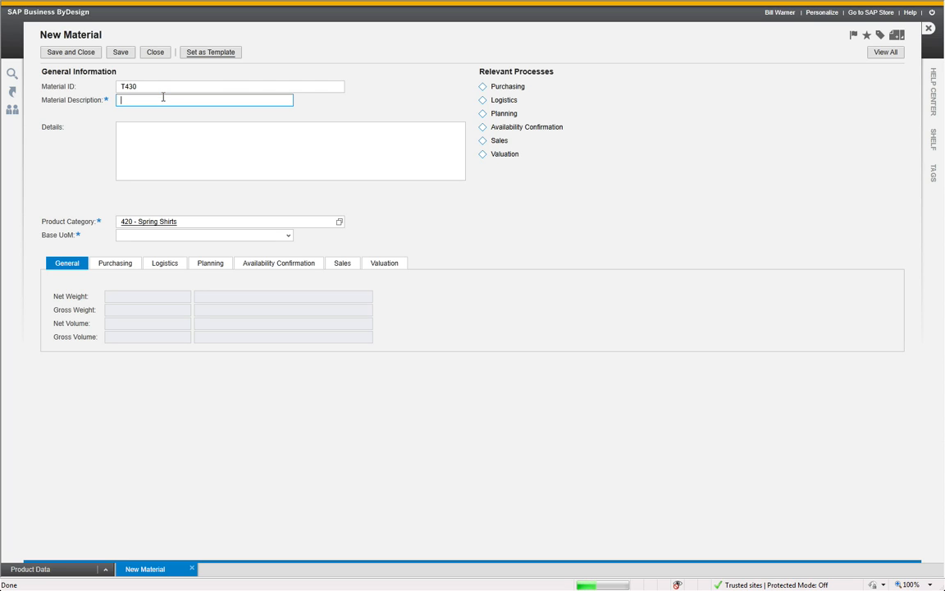
text(430)
key(BackSpace)
key(BackSpace)
Set the material's product category to 430 - Soccer Shirts
drag(196, 223, 115, 219)
text(4)
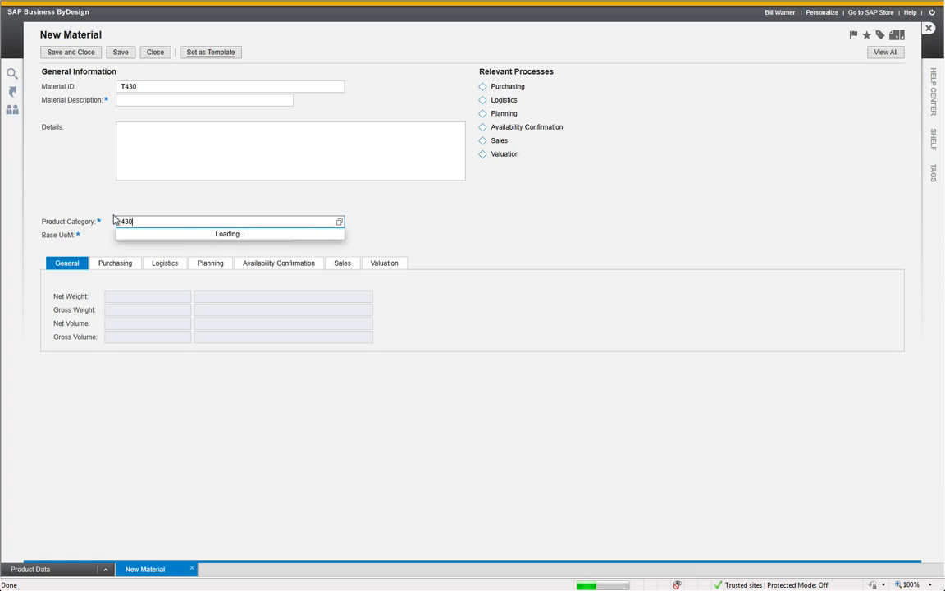
key(Down)
key(Return)
Enter Soccer Shirt as the material description
click(144, 98)
text(Soccer Shirt)
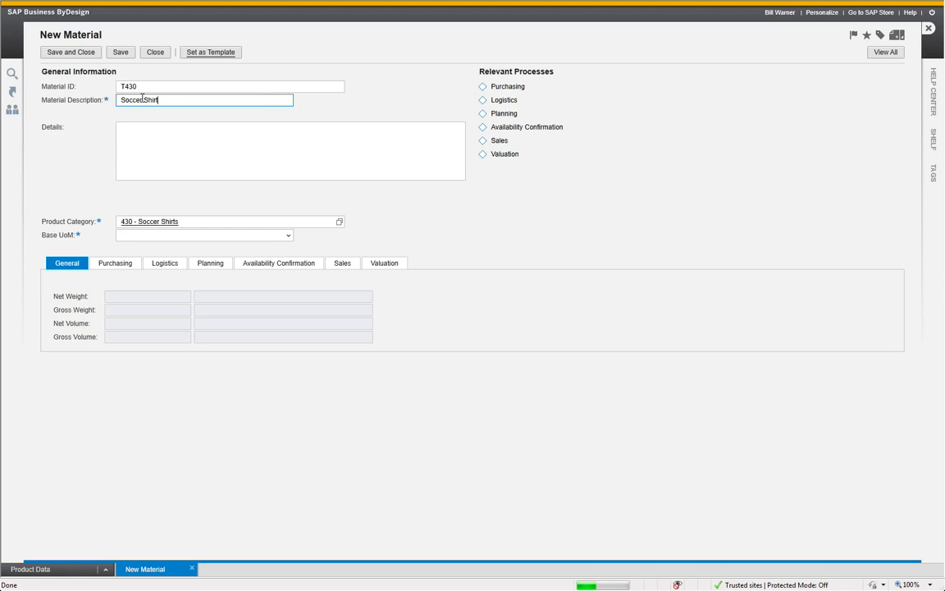
text( Template Mat)
drag(159, 99, 239, 98)
key(Delete)
Set the material's base unit of measure to ea - Each
click(189, 235)
text(ea)
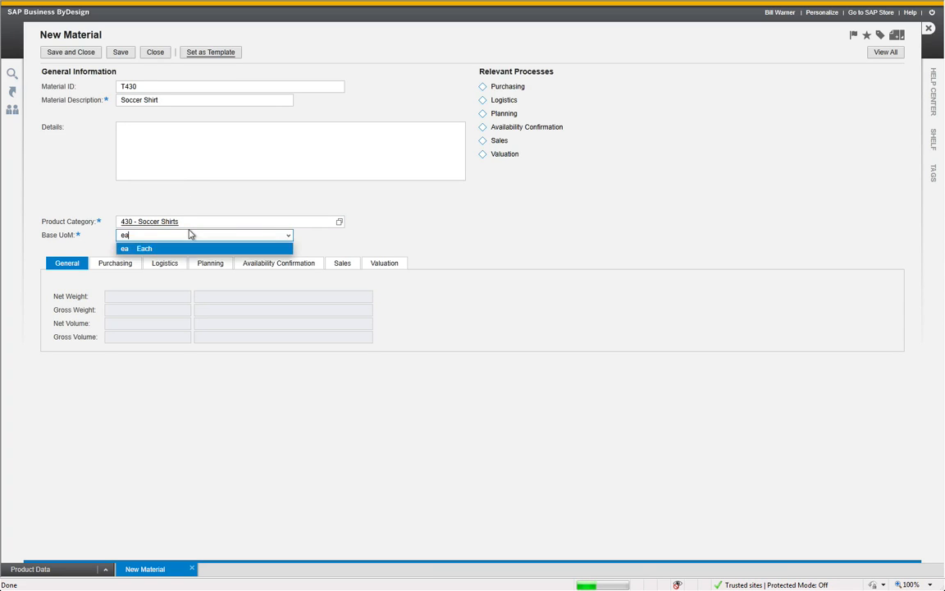
key(Return)
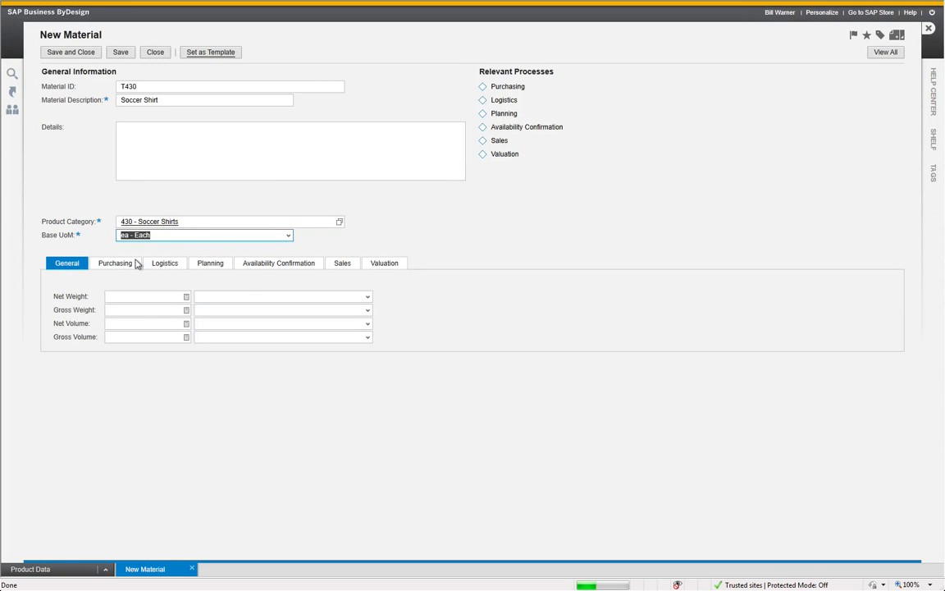
Set the material's purchasing status to In Preparation and from there to Active
click(135, 262)
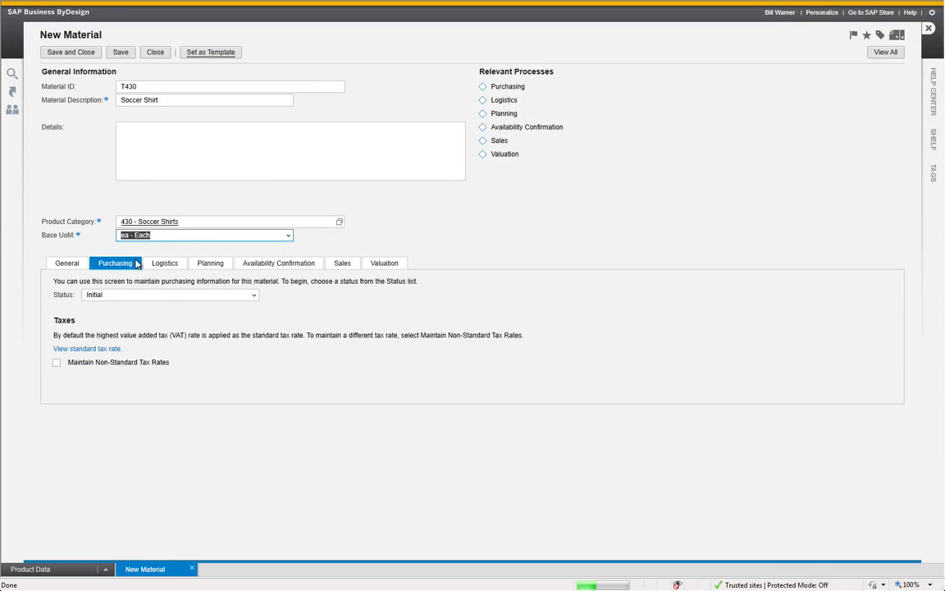
click(253, 294)
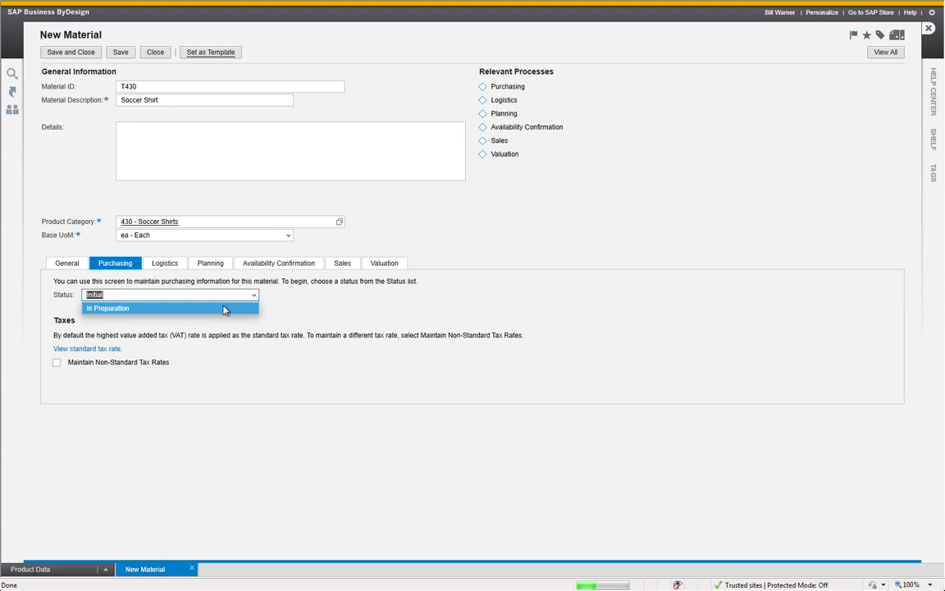
click(223, 309)
click(254, 294)
click(223, 309)
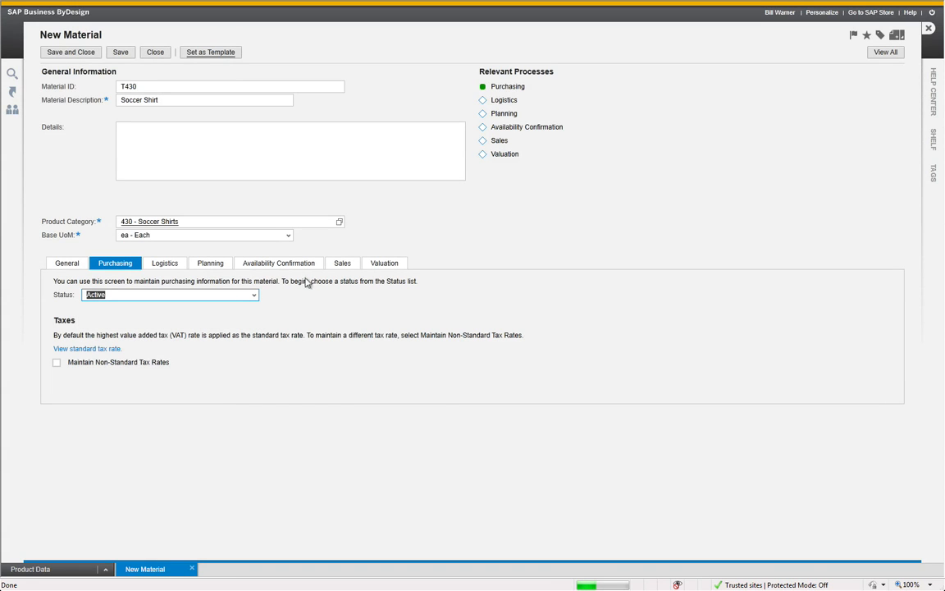
Add a sales distribution chain with sales organization P1110 - Sales Heating and distribution channel 01 - Direct sales
click(342, 266)
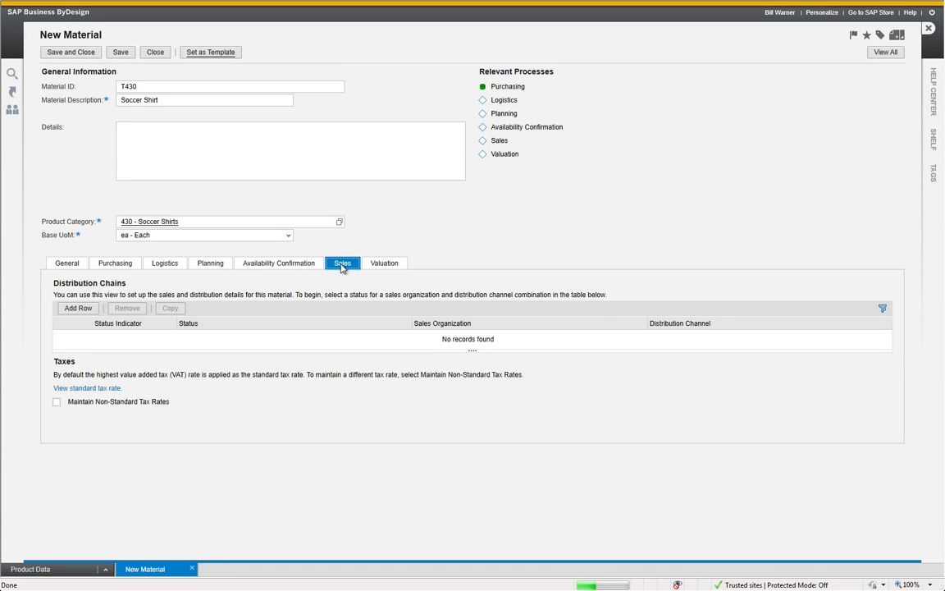
click(78, 309)
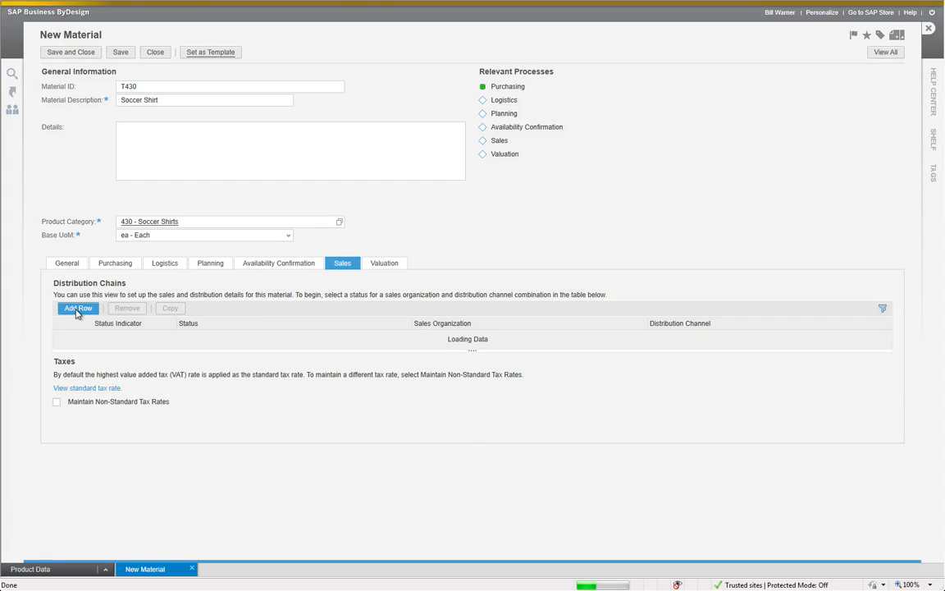
click(431, 337)
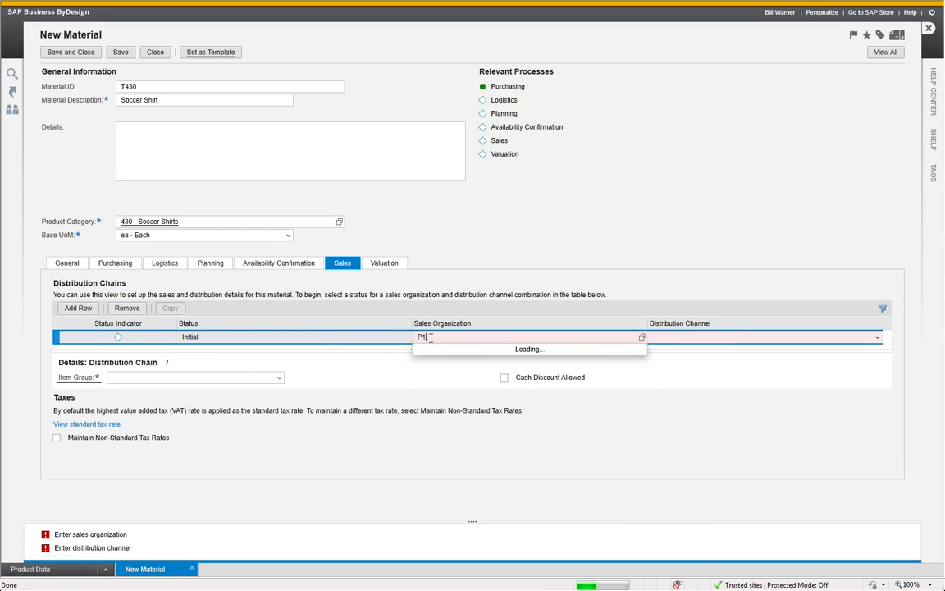
key(Down)
key(Return)
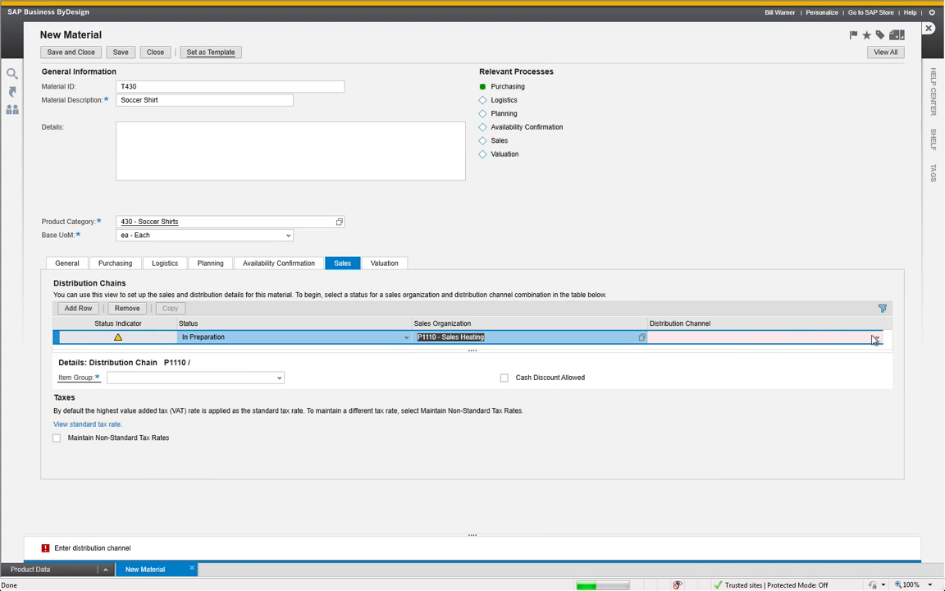
click(874, 337)
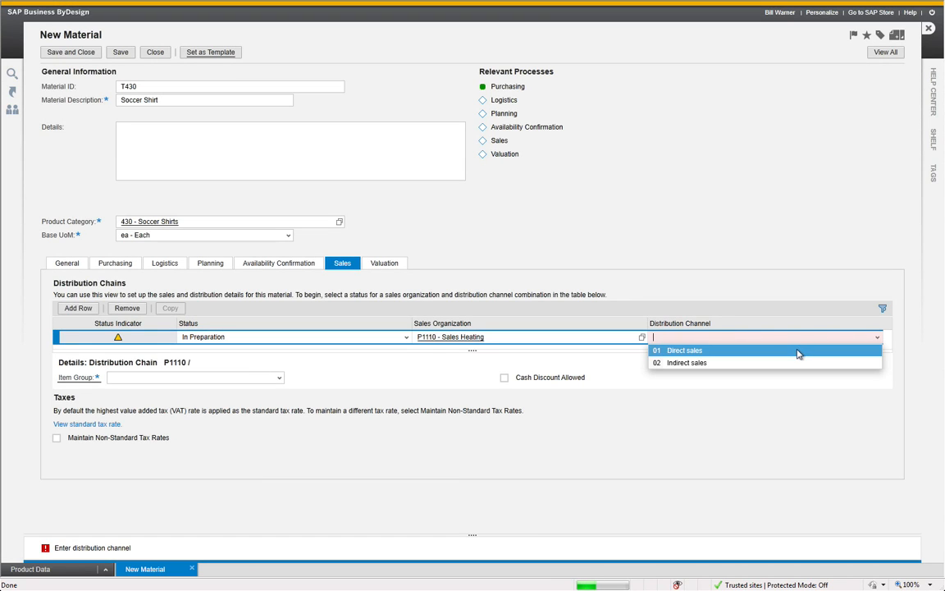
click(798, 354)
Assign the item group NORM - Product - delivery-based to the distribution chain and set its status to Active
click(400, 340)
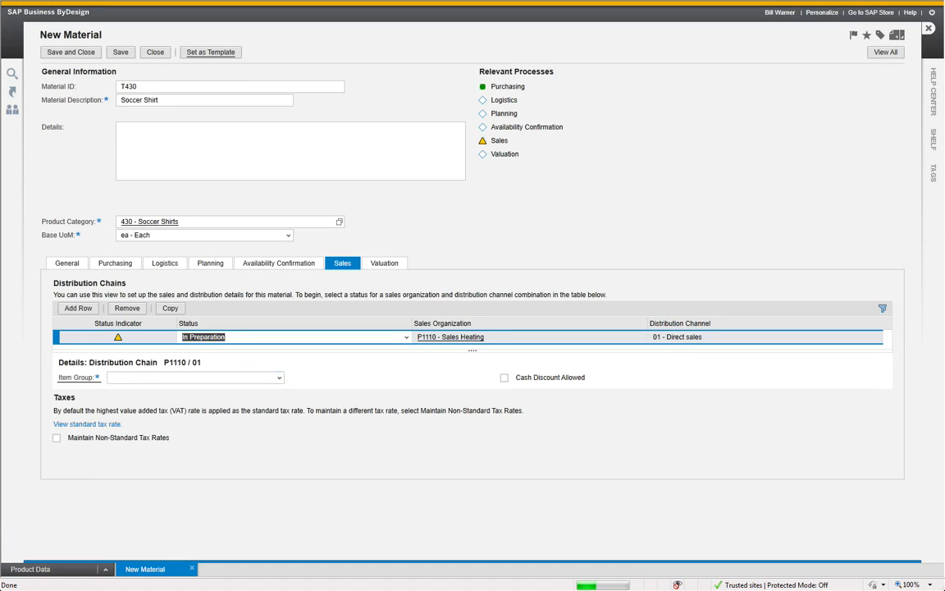
click(278, 377)
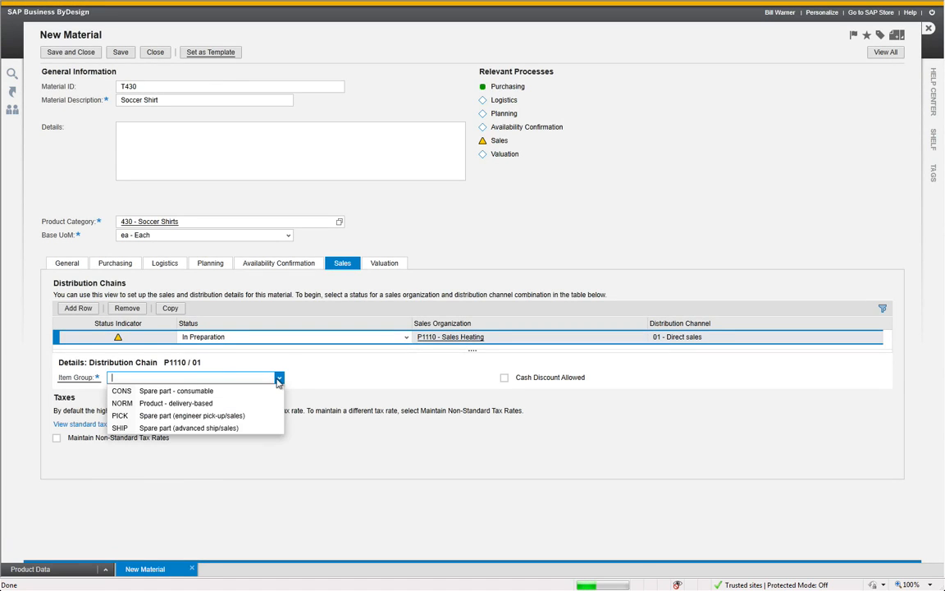
click(222, 404)
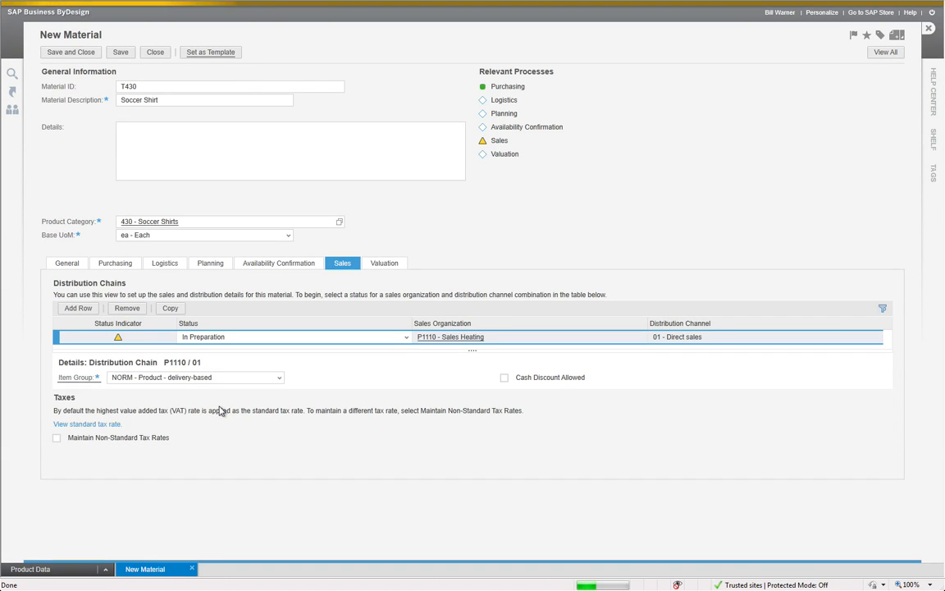
click(406, 338)
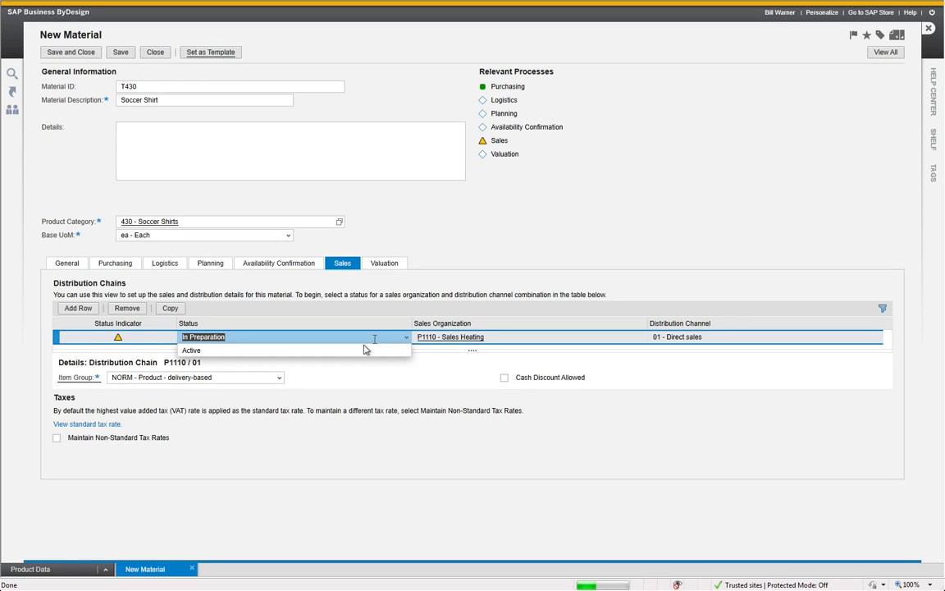
click(361, 350)
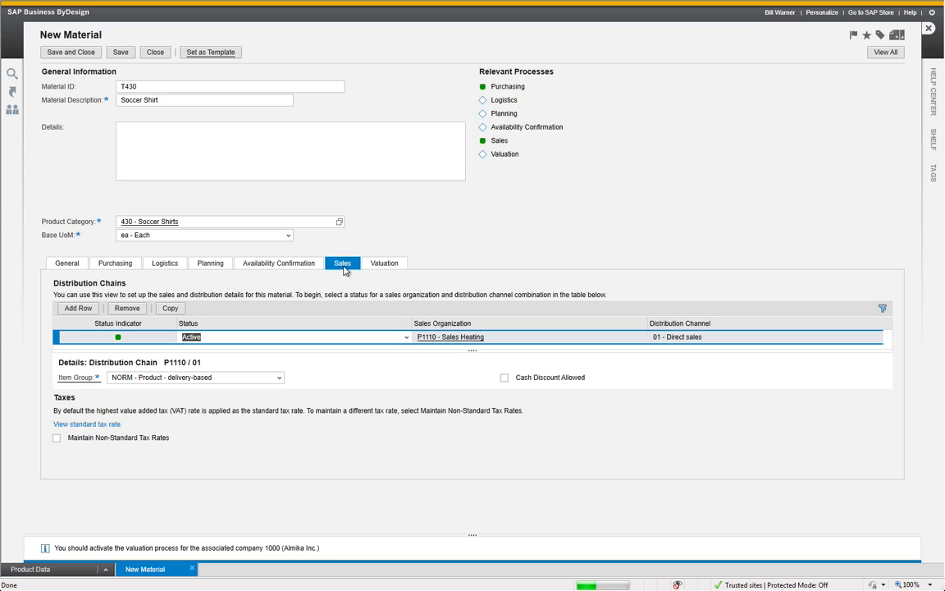
Add a valuation entry for company 1000 - Almika Inc. with business residence P1100 - Almika Heating Cleveland
click(389, 266)
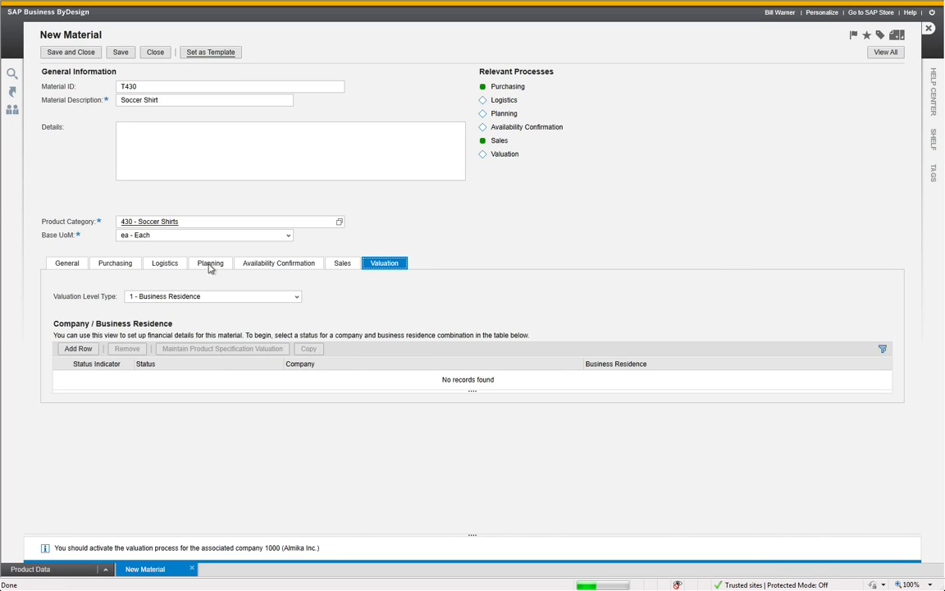
click(79, 349)
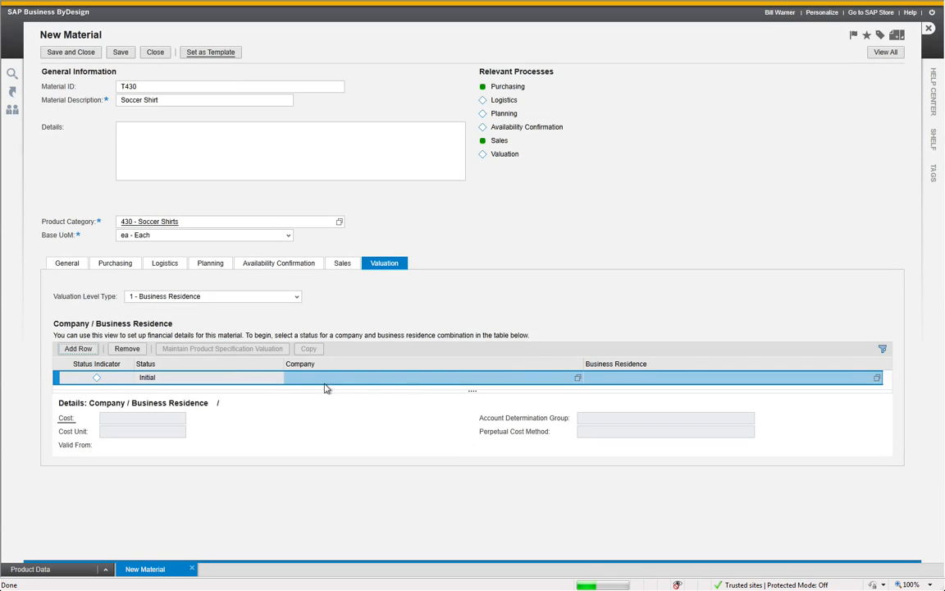
click(545, 377)
text(1000)
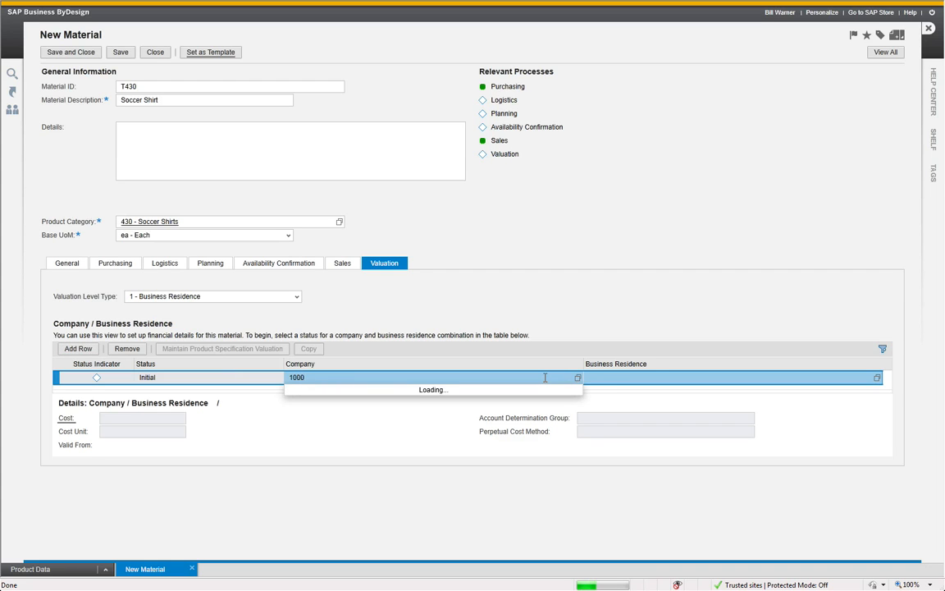
key(Return)
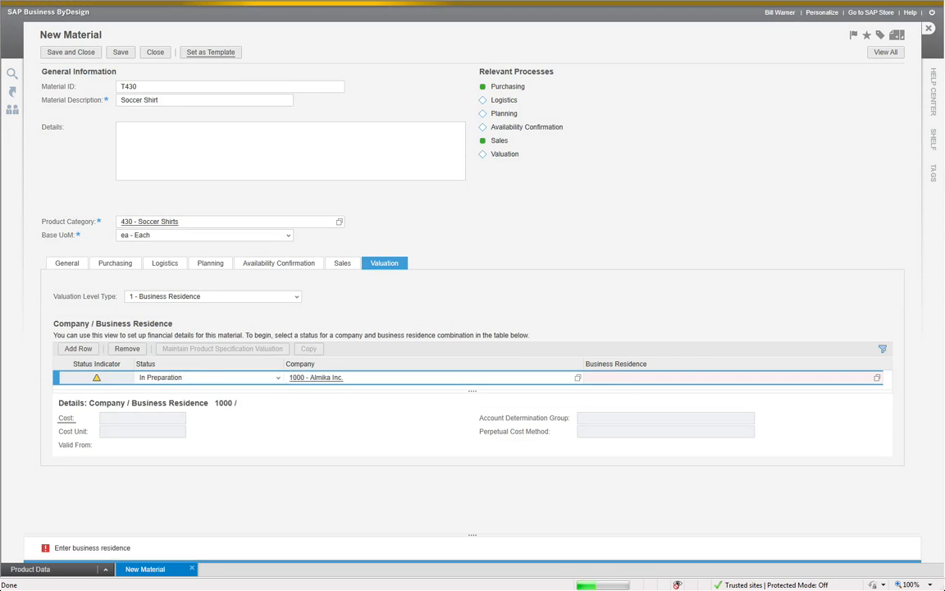
click(633, 379)
text(P1)
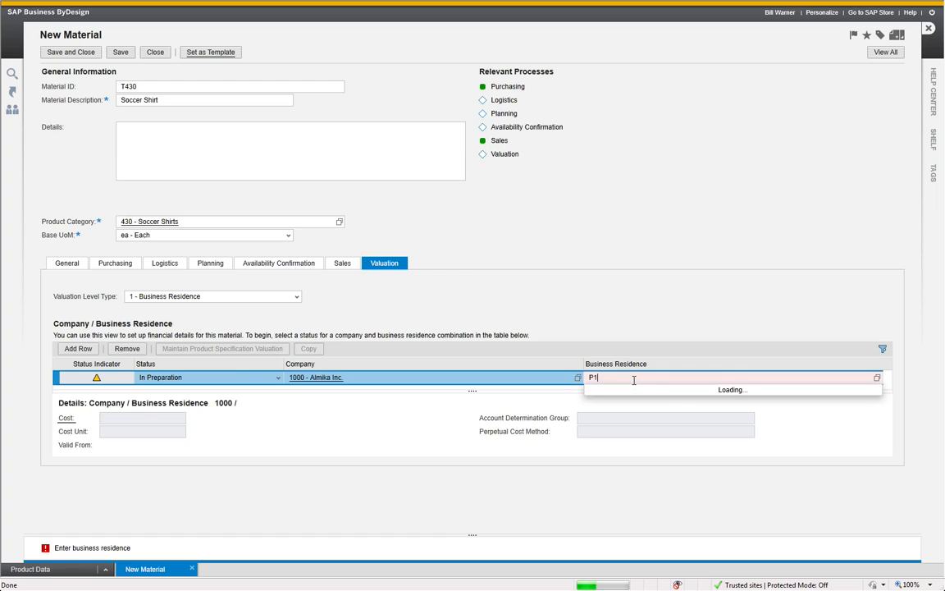
click(633, 391)
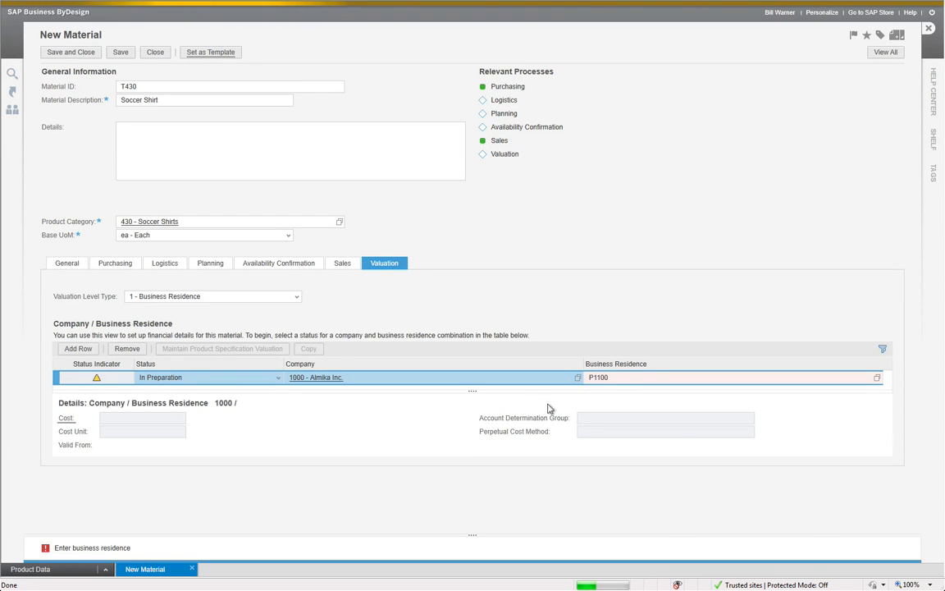
Set the valuation entry's account determination group to 3050 - Trade Goods and its perpetual cost method to 1 - Standard
click(747, 417)
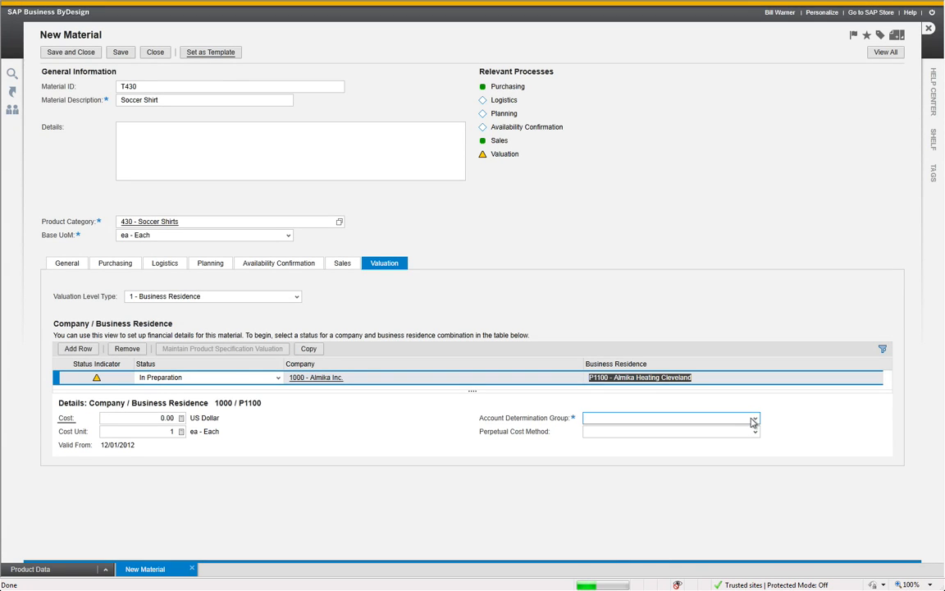
click(753, 420)
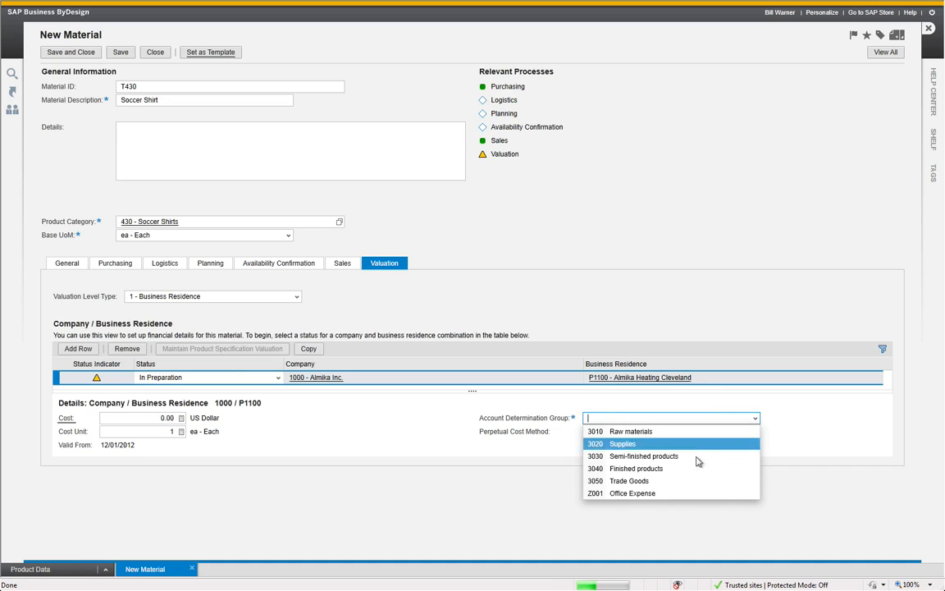
click(687, 481)
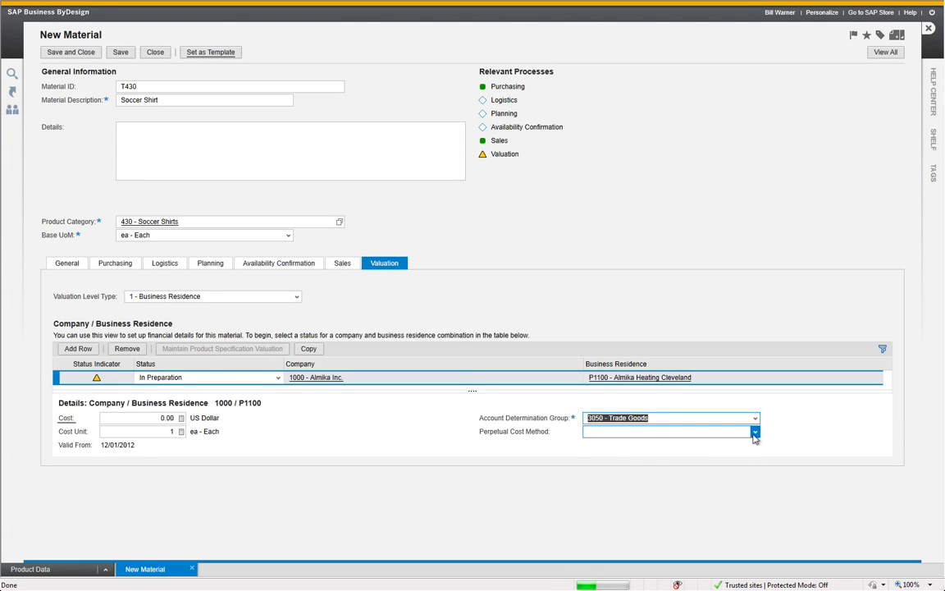
click(754, 431)
click(711, 446)
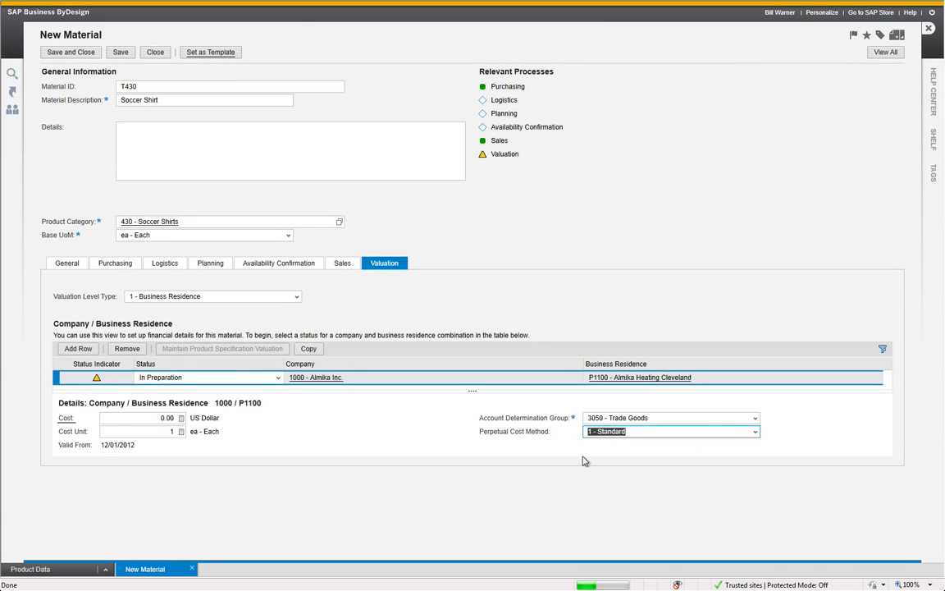
Set the valuation status to Active, then save and close the material
click(277, 378)
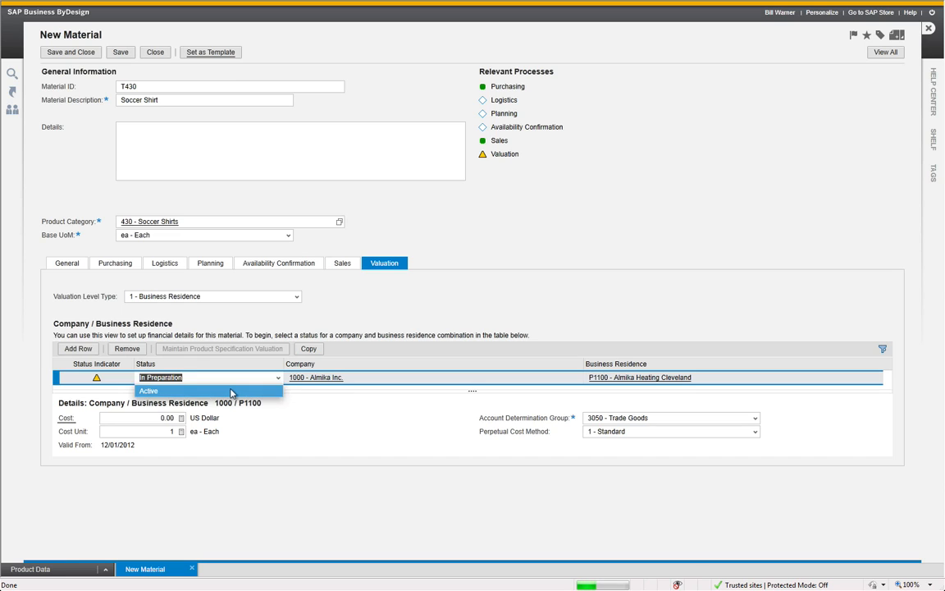
click(232, 392)
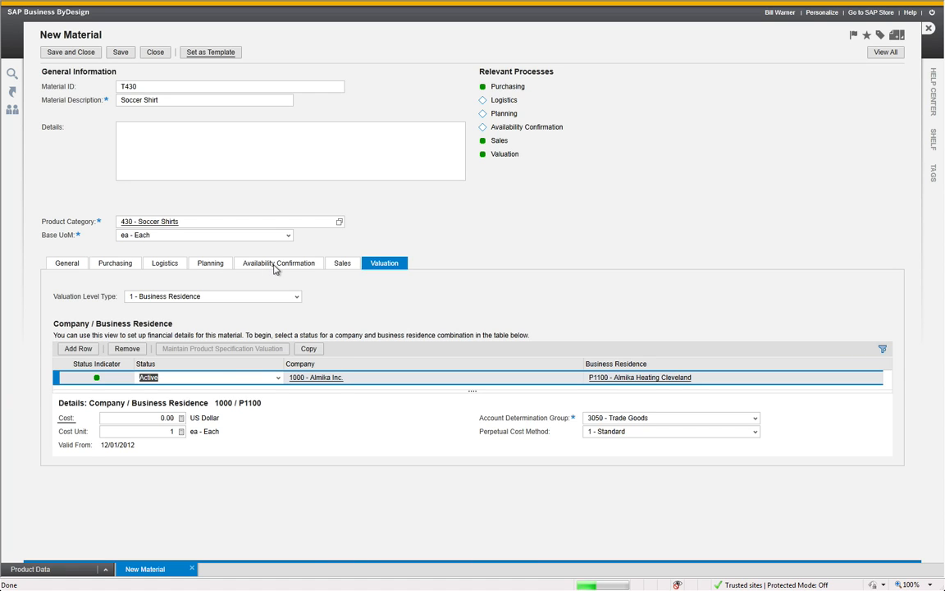
click(71, 55)
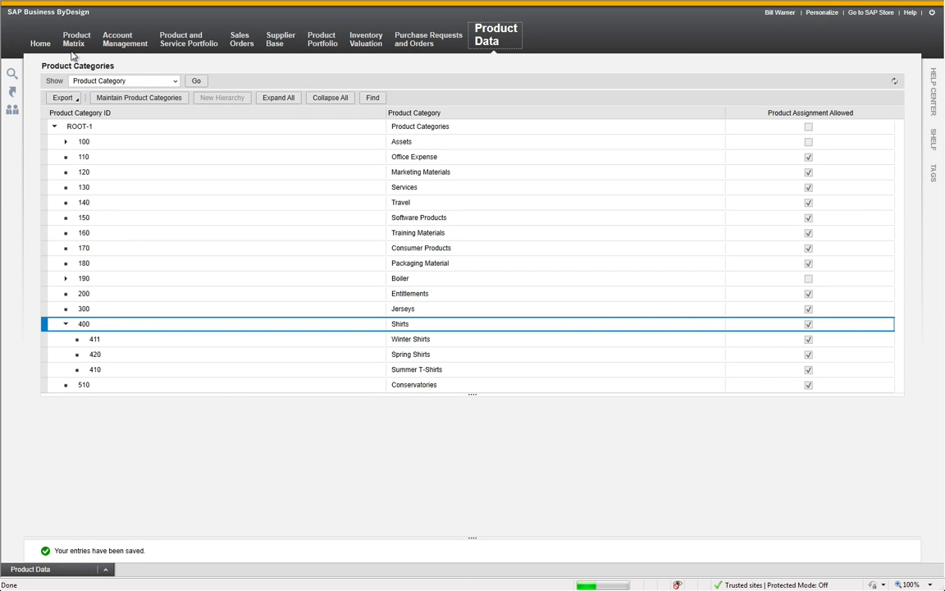
Start a new product model with ID T430 and description Soccer Shirt
mouse_move(75, 41)
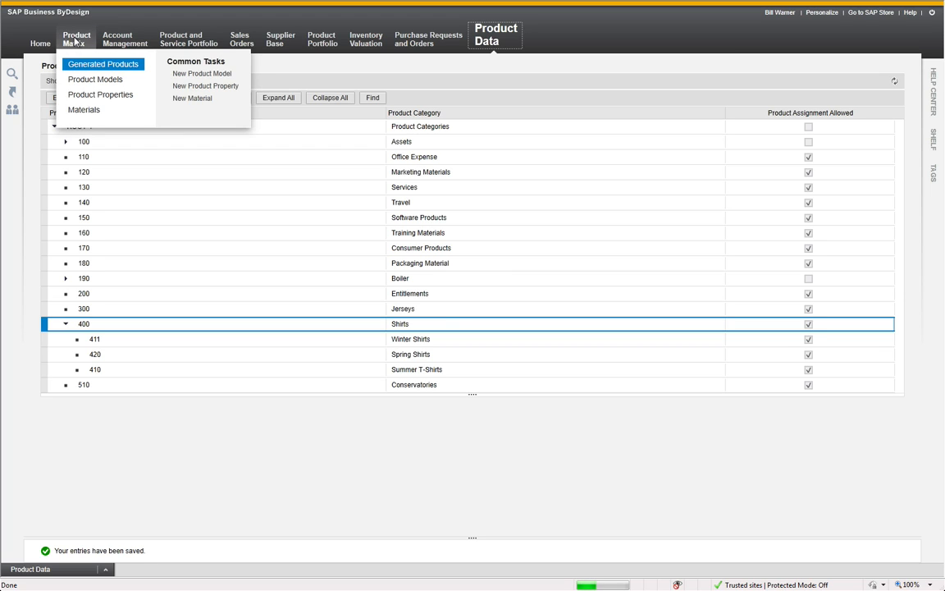
click(200, 74)
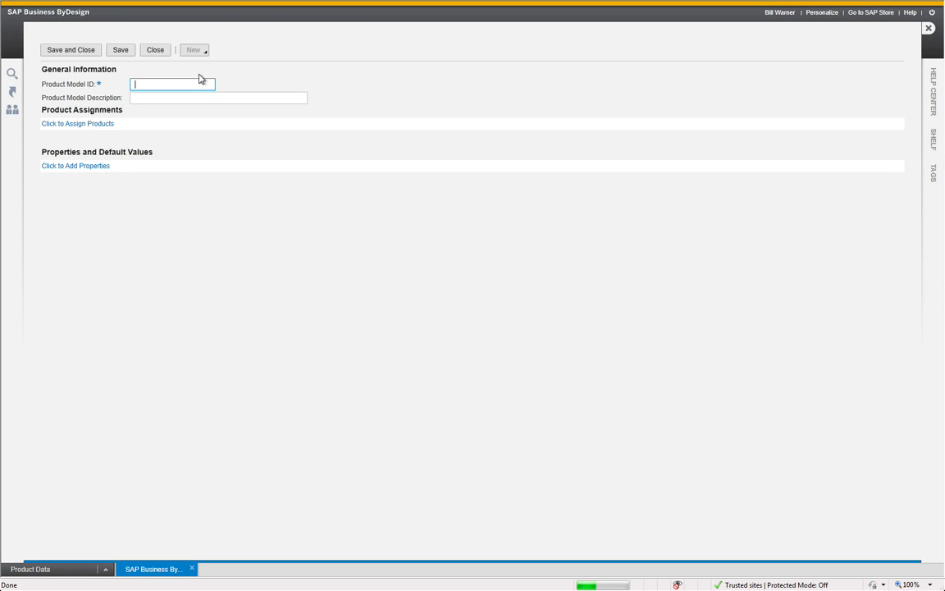
text(T)
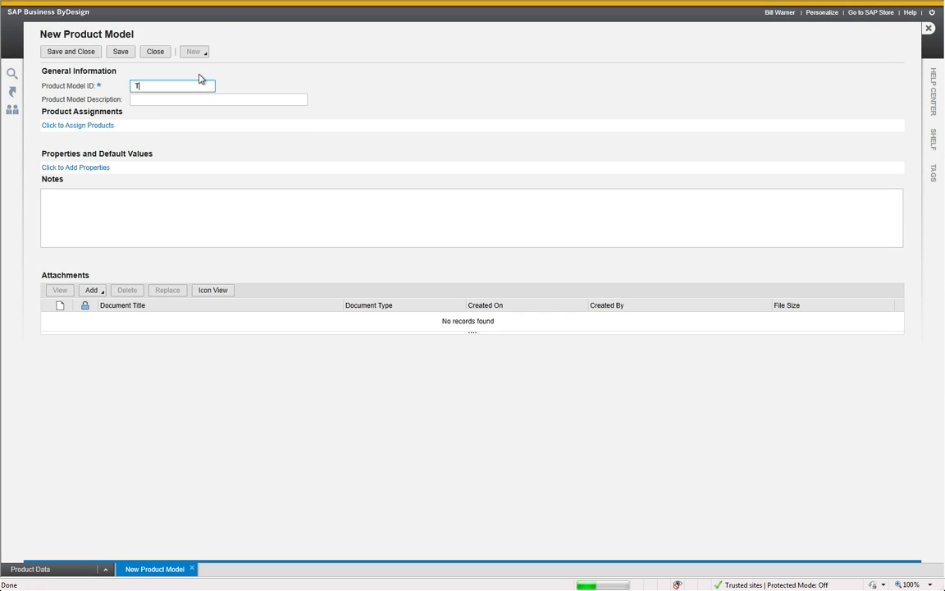
text(430)
key(Tab)
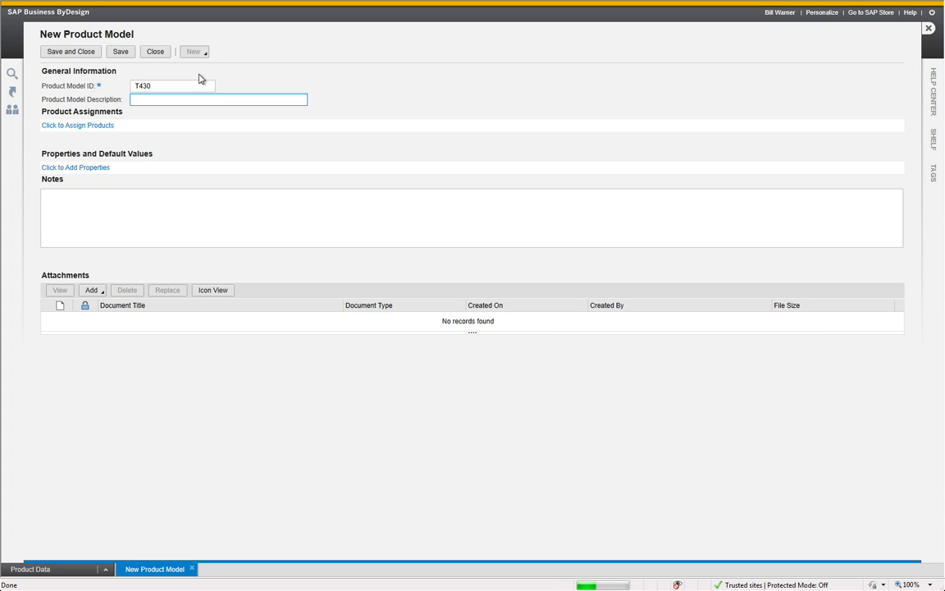
text(Soccer Shirt)
Assign product T430 to the product model
click(106, 127)
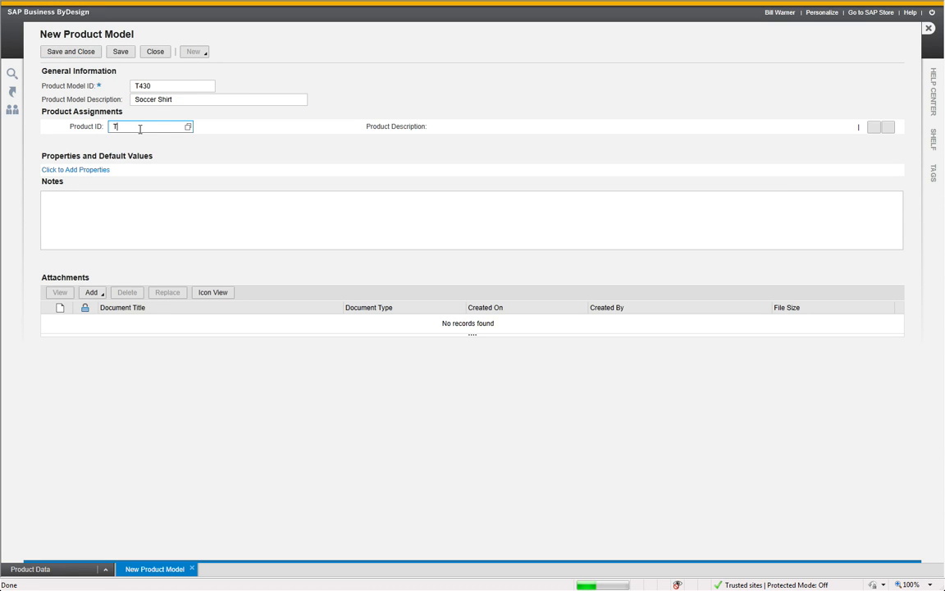
text(30)
key(Return)
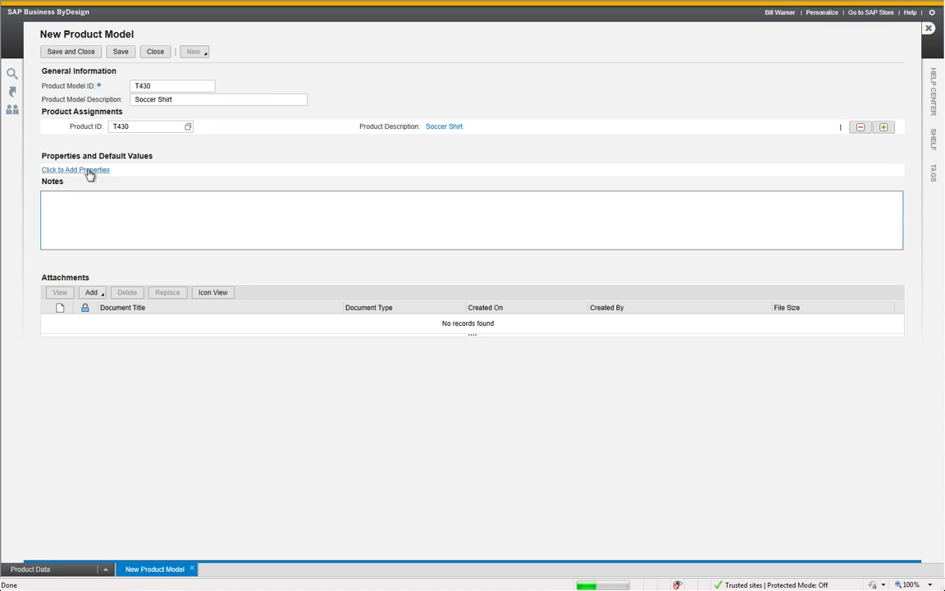
click(79, 170)
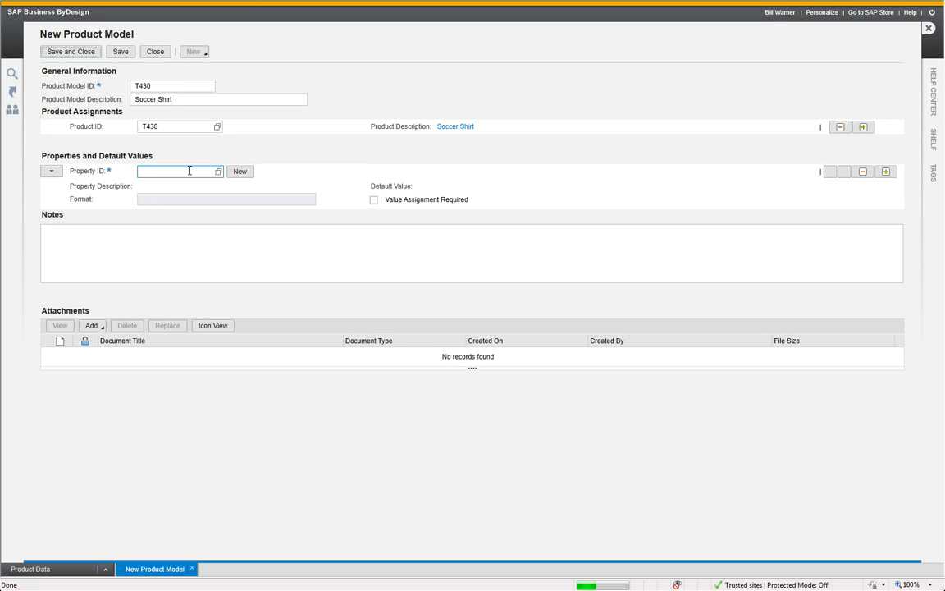
text(size)
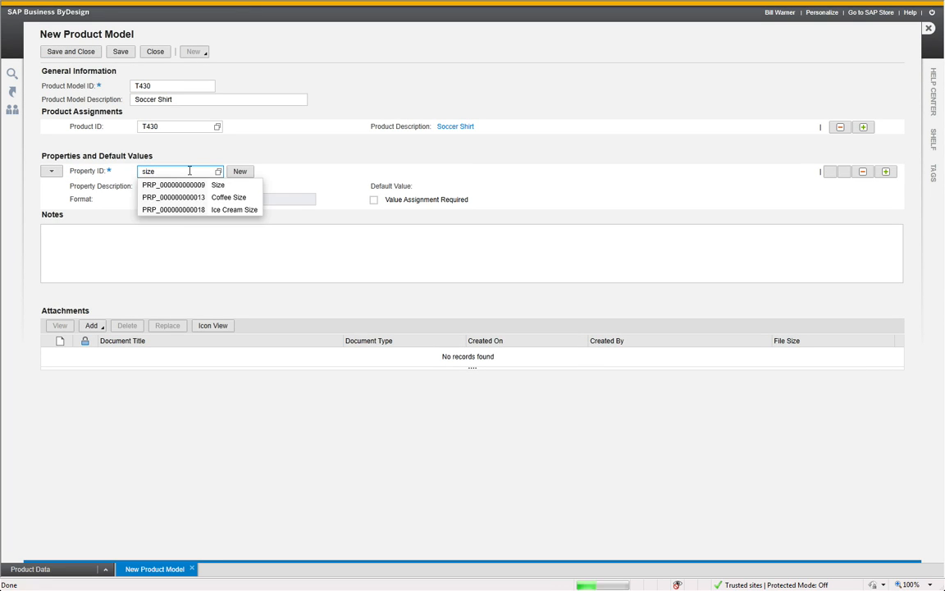
key(Down)
key(Return)
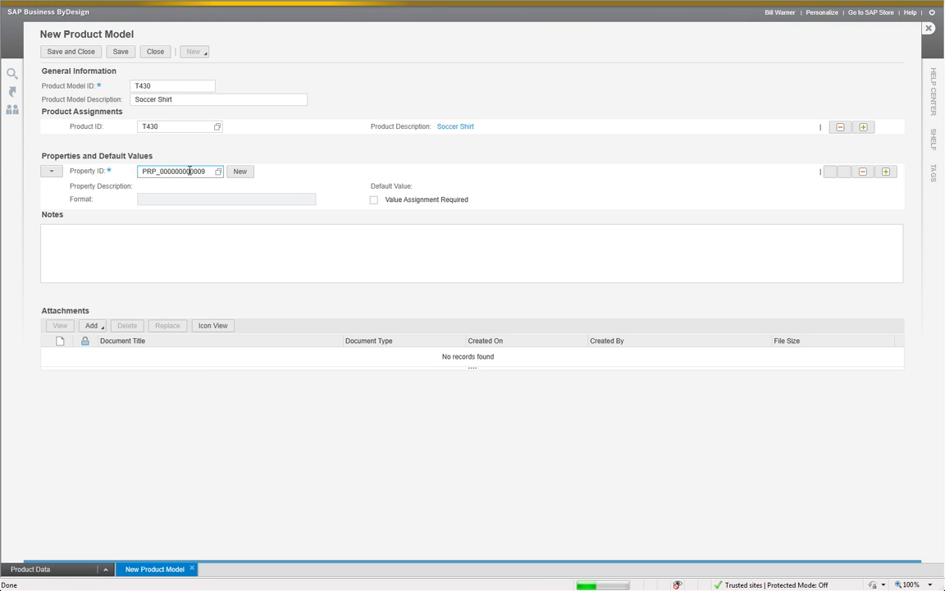
Add the Color and Player properties to the product model below Size
click(886, 173)
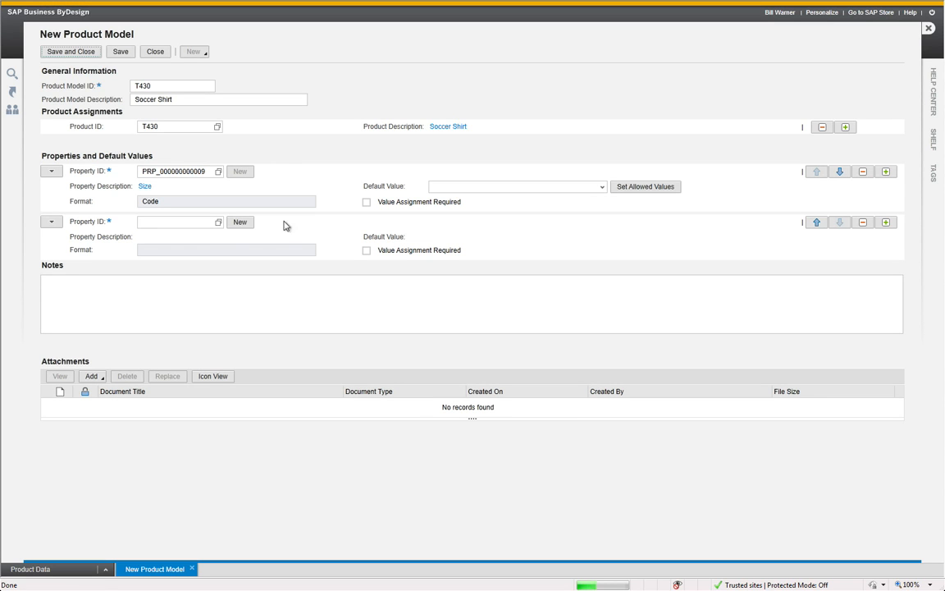
text(color)
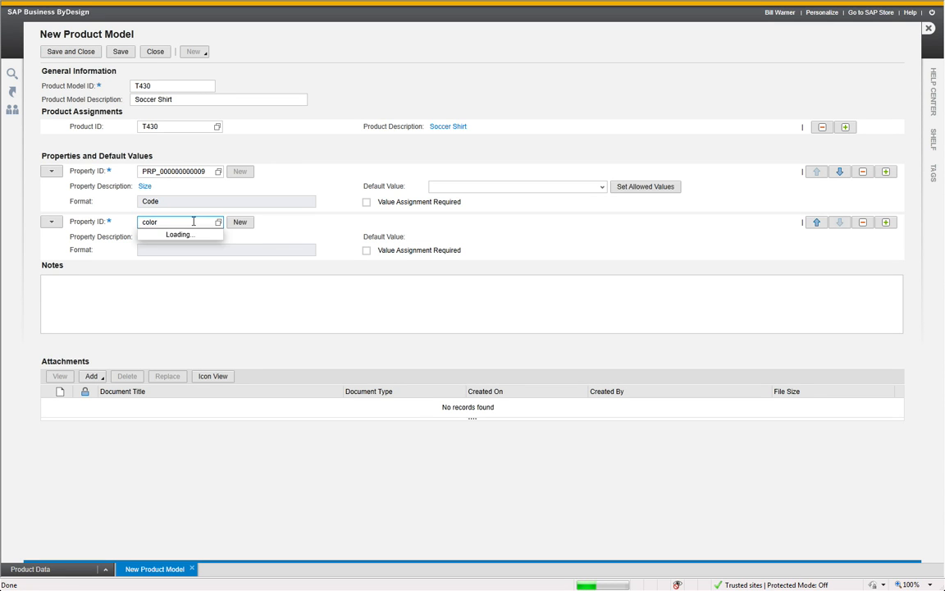
key(Return)
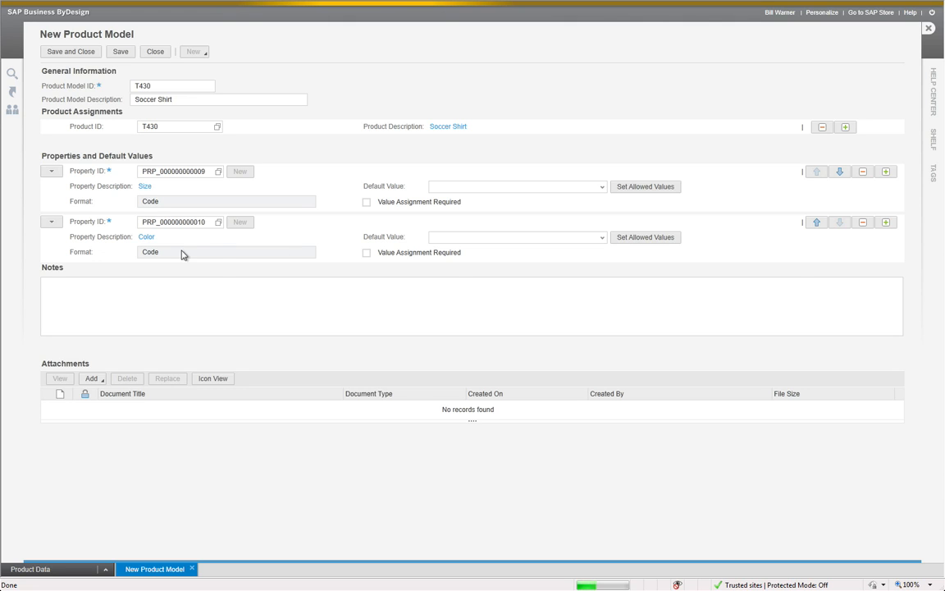
click(196, 273)
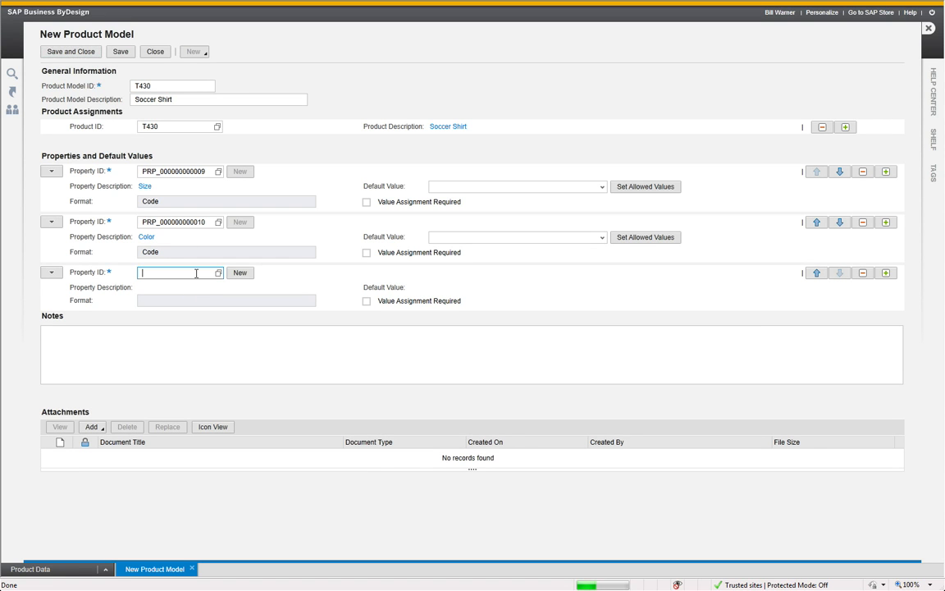
text(player)
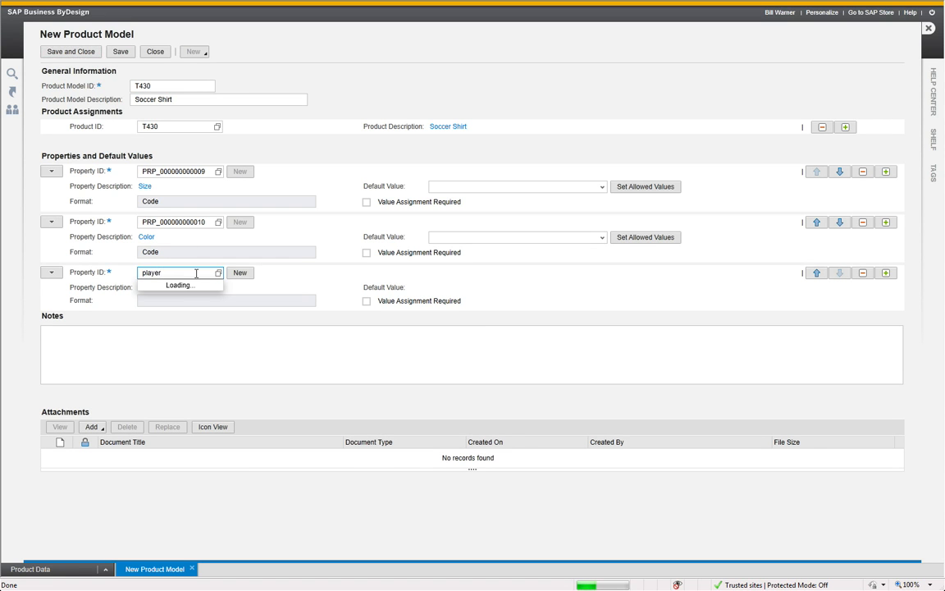
key(Return)
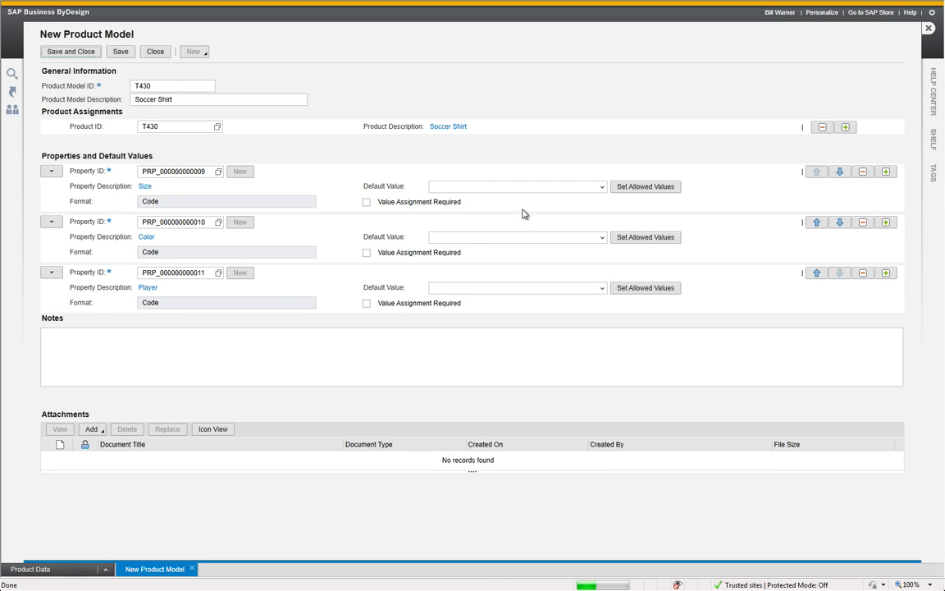
Restrict the Size property's allowed values by excluding Extra Small and Double Extra Large
click(627, 188)
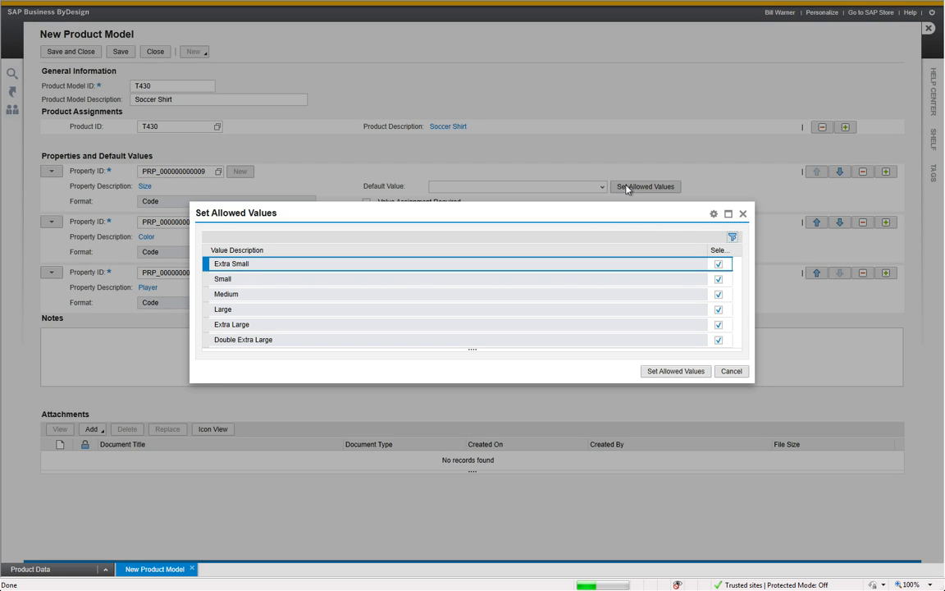
click(717, 264)
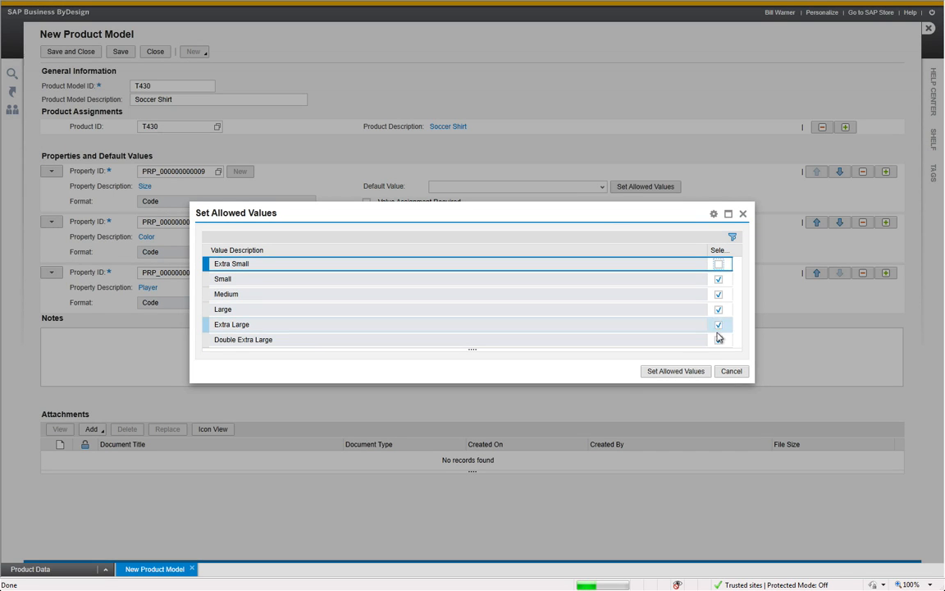
click(718, 339)
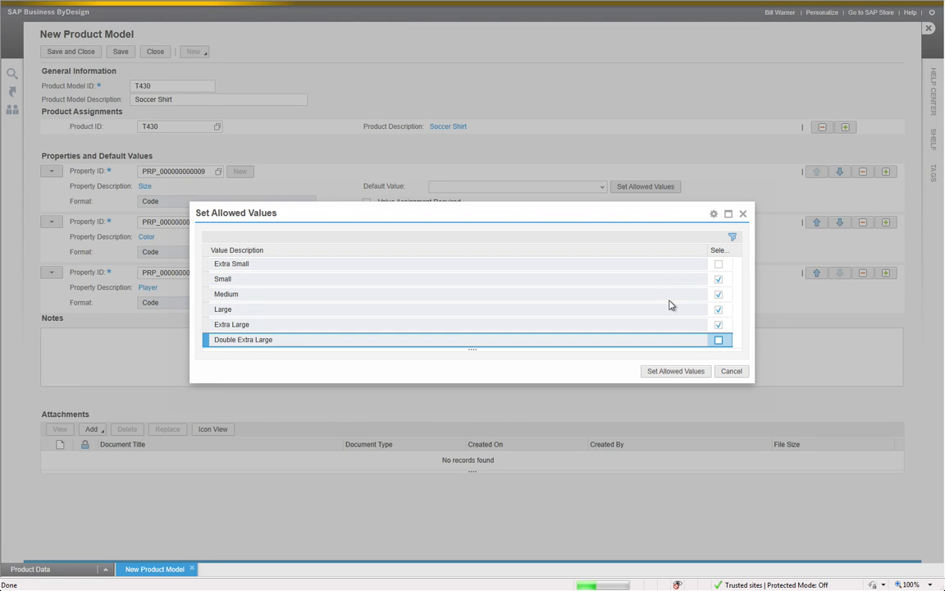
click(680, 373)
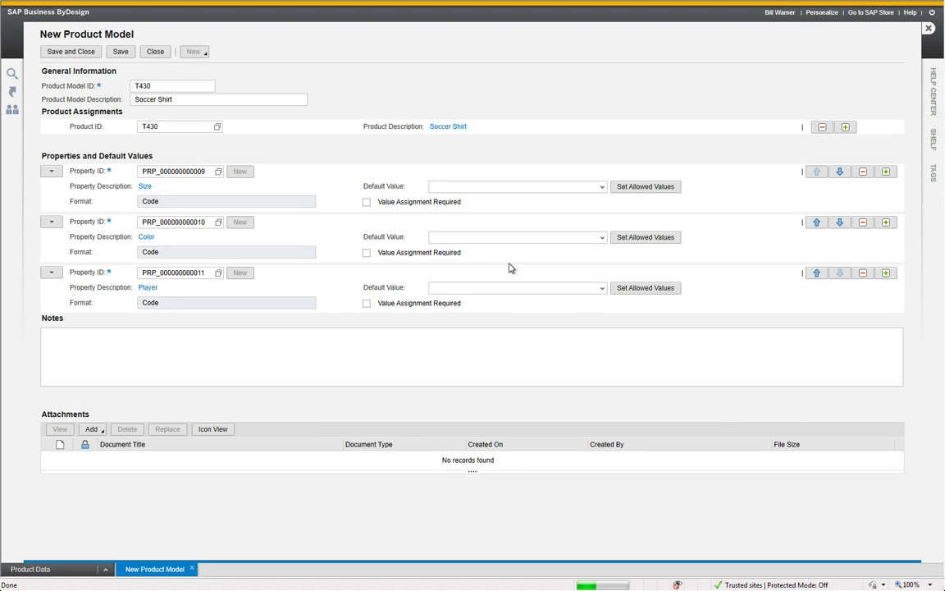
Restrict the Color property's allowed values to White, Black and Red by excluding Green and Blue
click(646, 238)
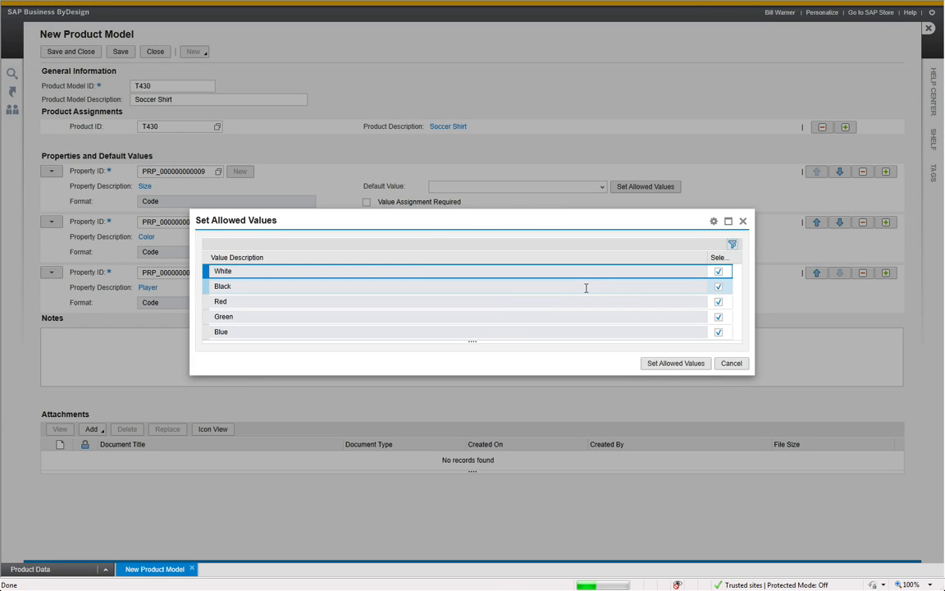
click(718, 317)
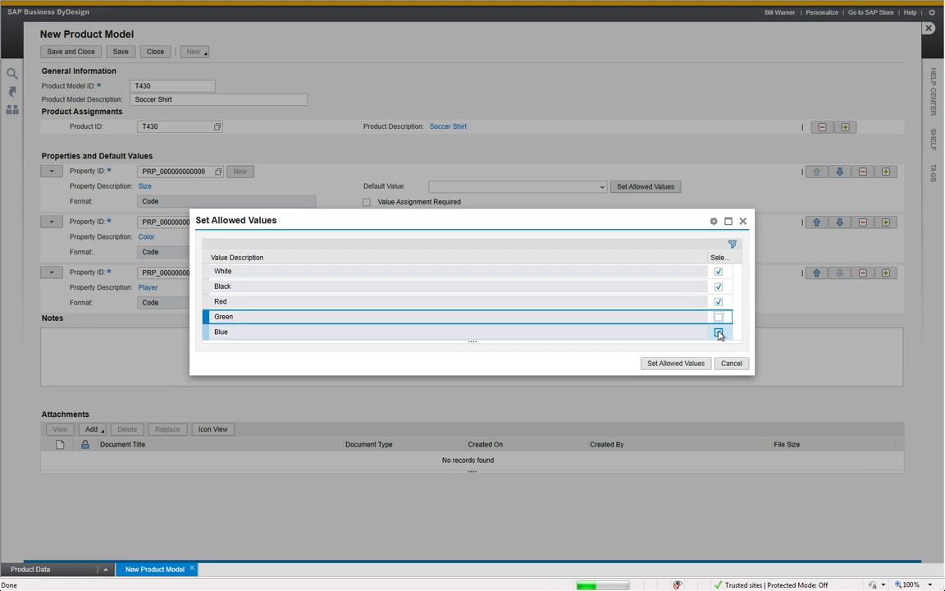
click(718, 331)
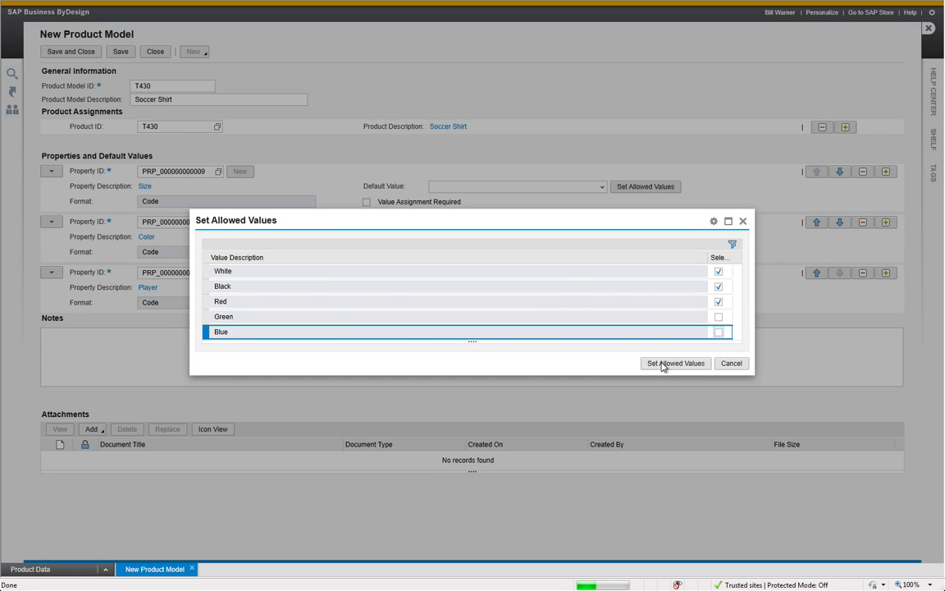
click(662, 364)
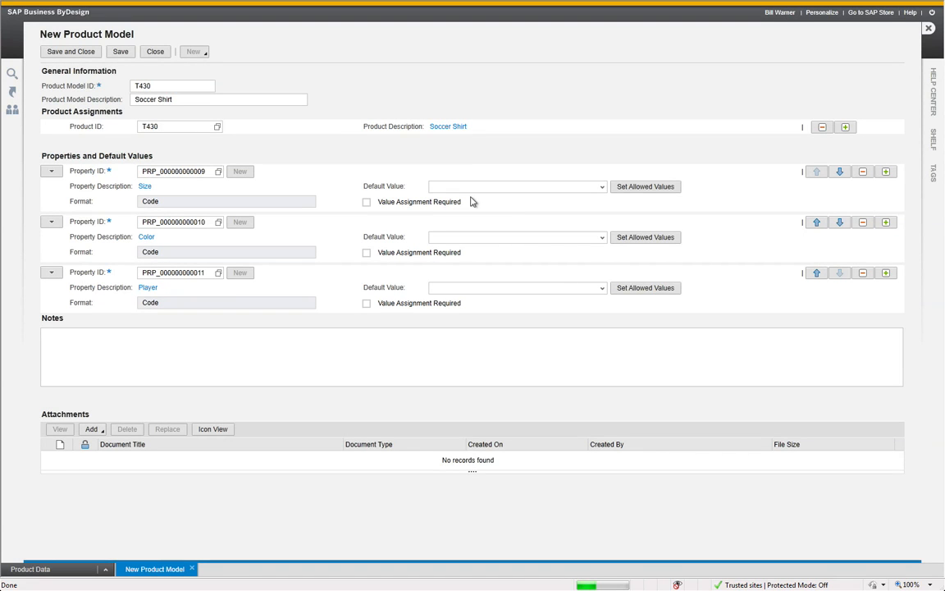
Confirm the Player property's allowed values with all four players kept selected
click(510, 239)
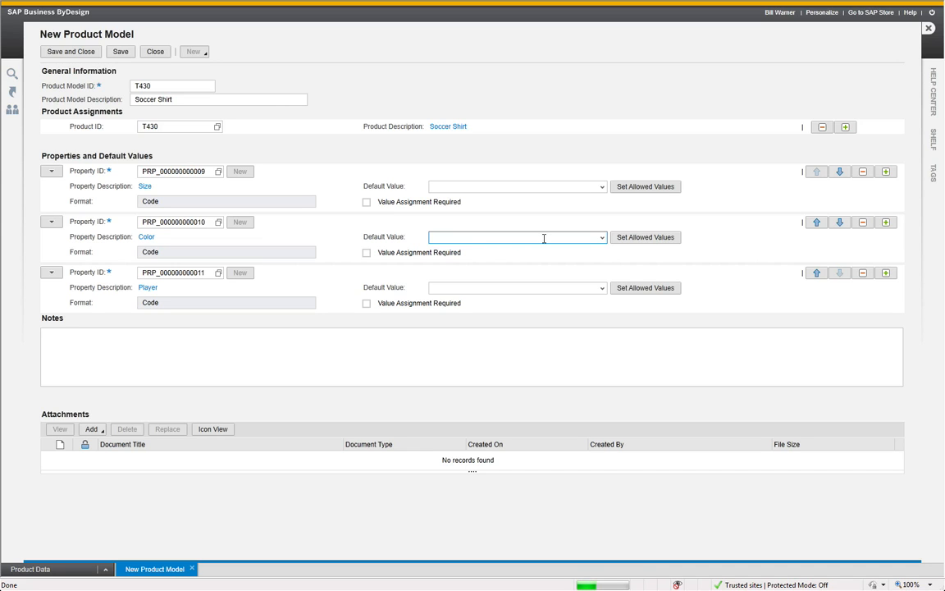
click(632, 292)
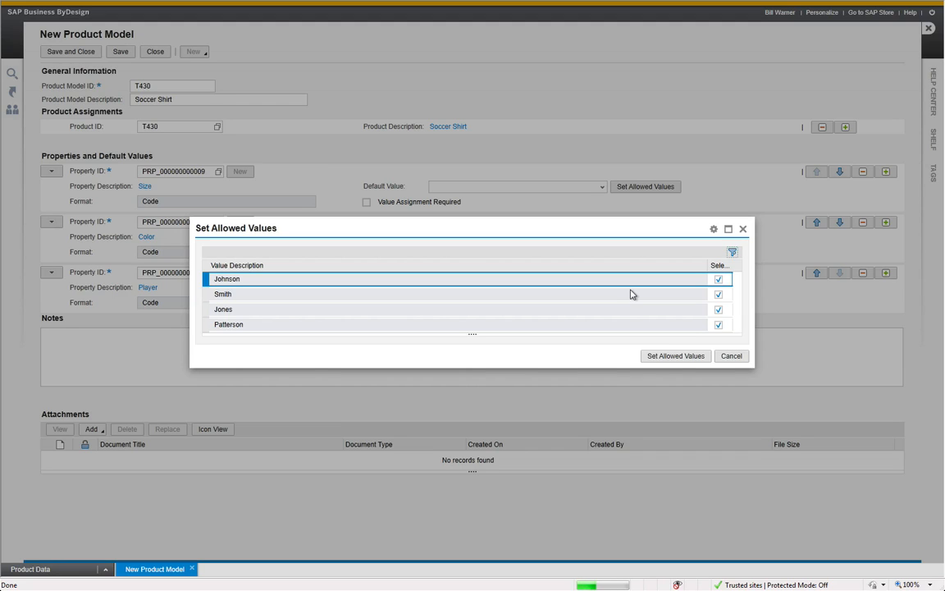
click(678, 358)
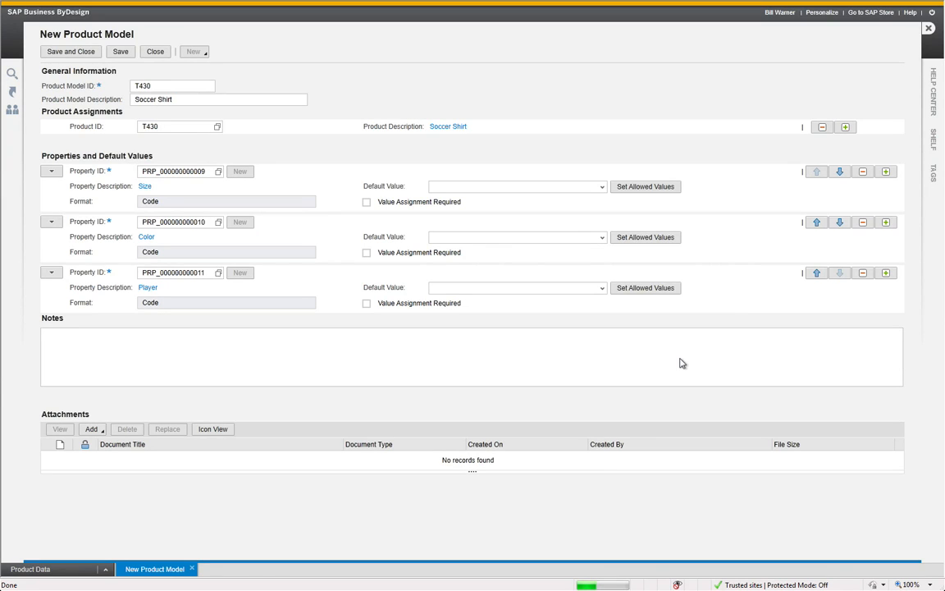
Check the Size property's defined values in its overview, and save and close the product model
click(144, 187)
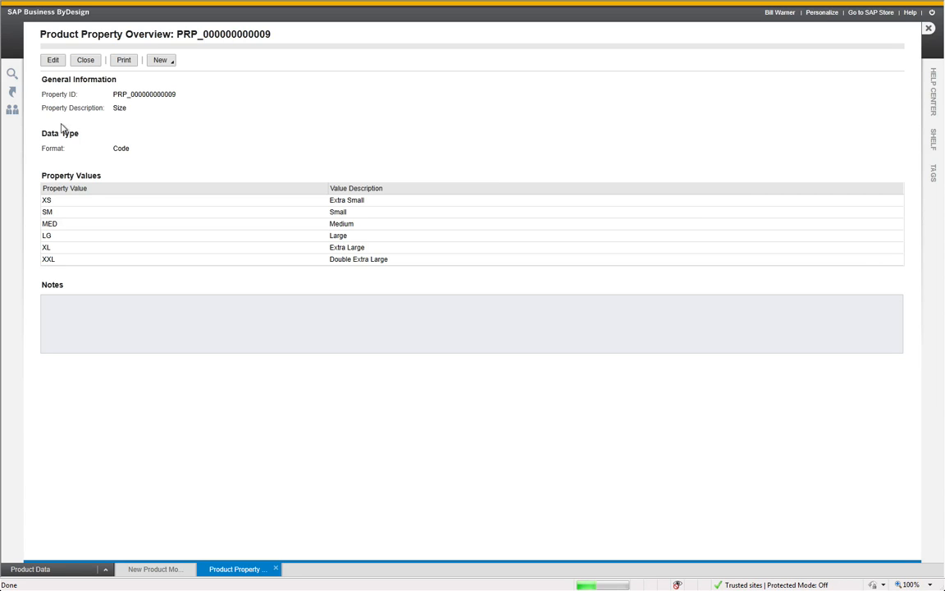
click(87, 61)
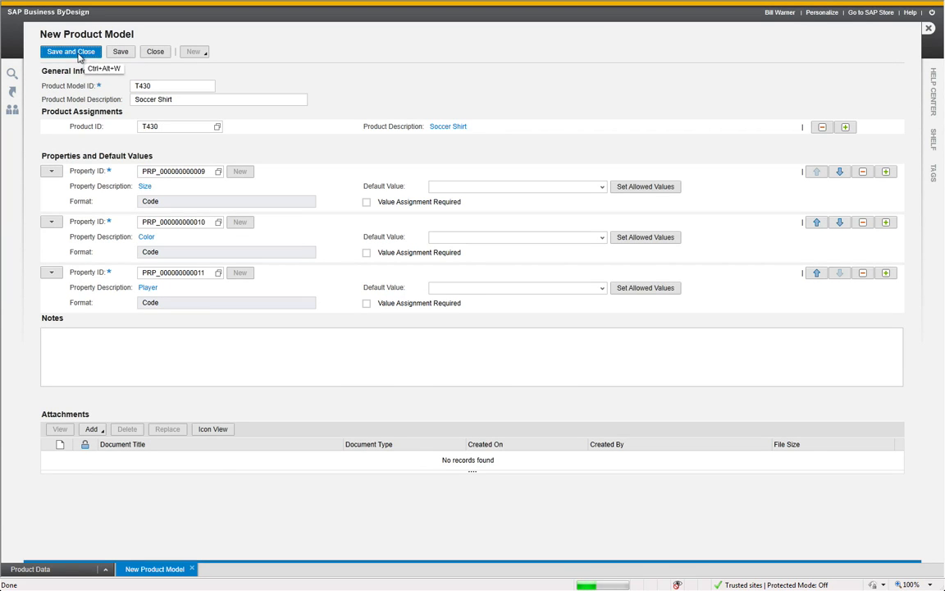
click(78, 54)
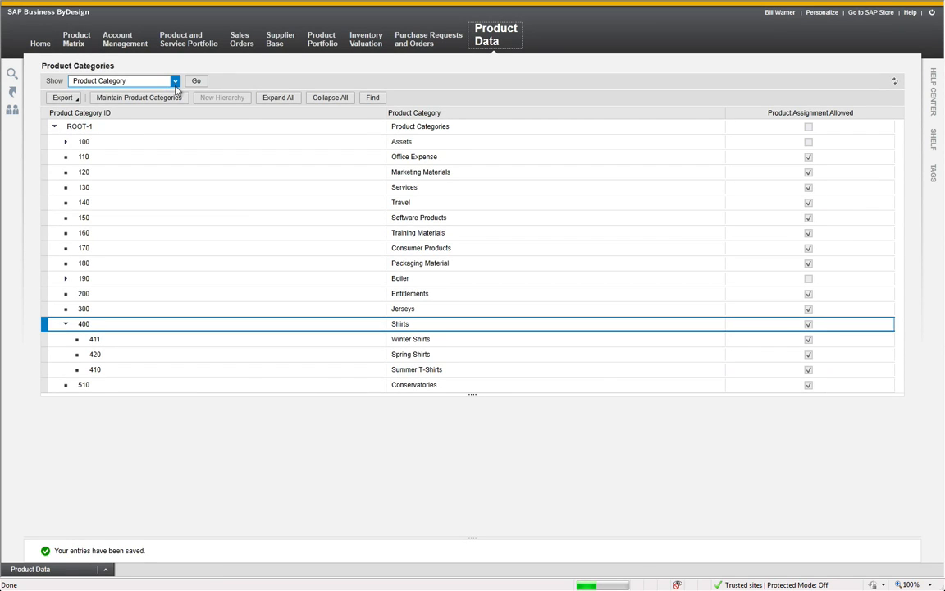
Start a new generated products entry in Product Matrix with ID T430 and template product T430 Soccer Shirt
mouse_move(69, 39)
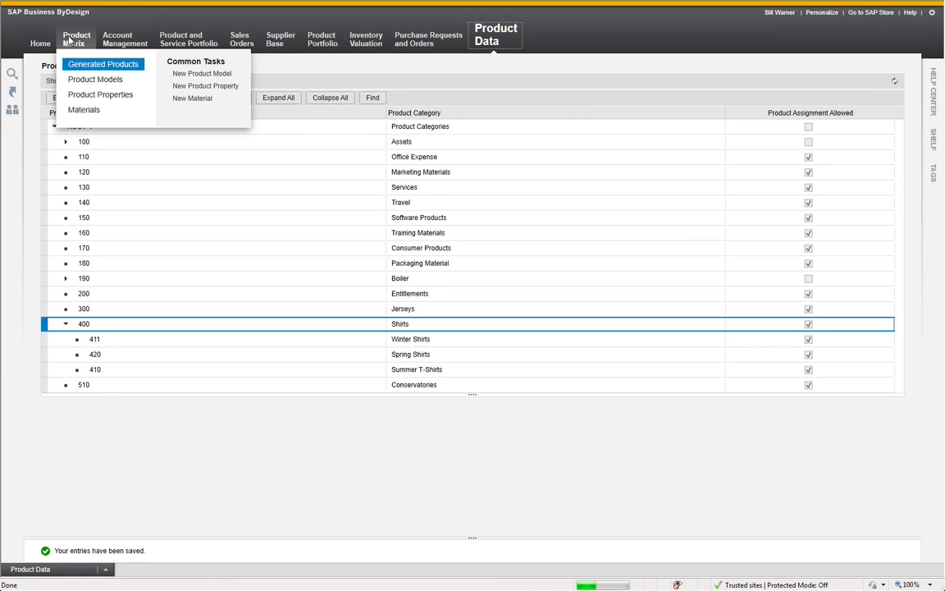
click(100, 69)
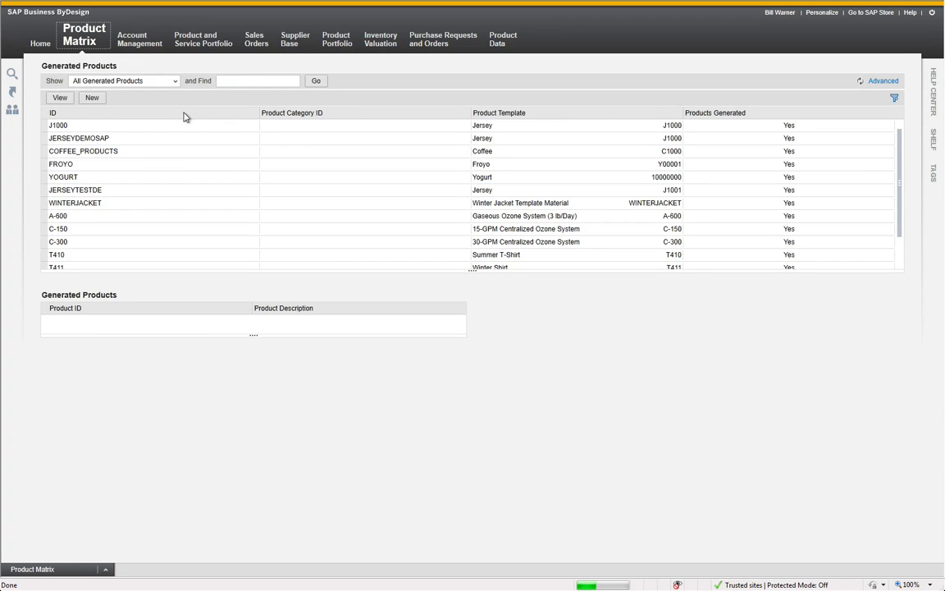
click(90, 99)
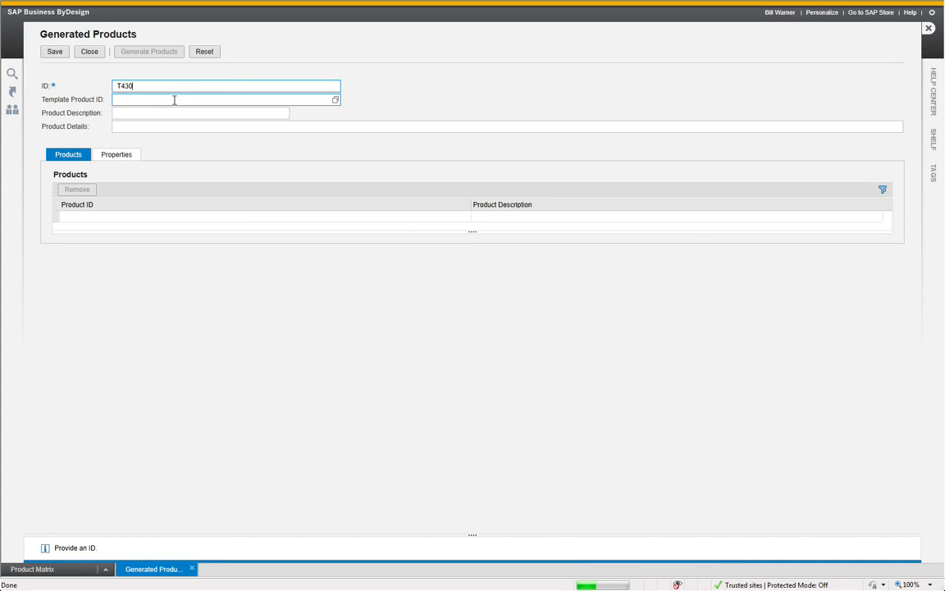
click(174, 99)
text(T40)
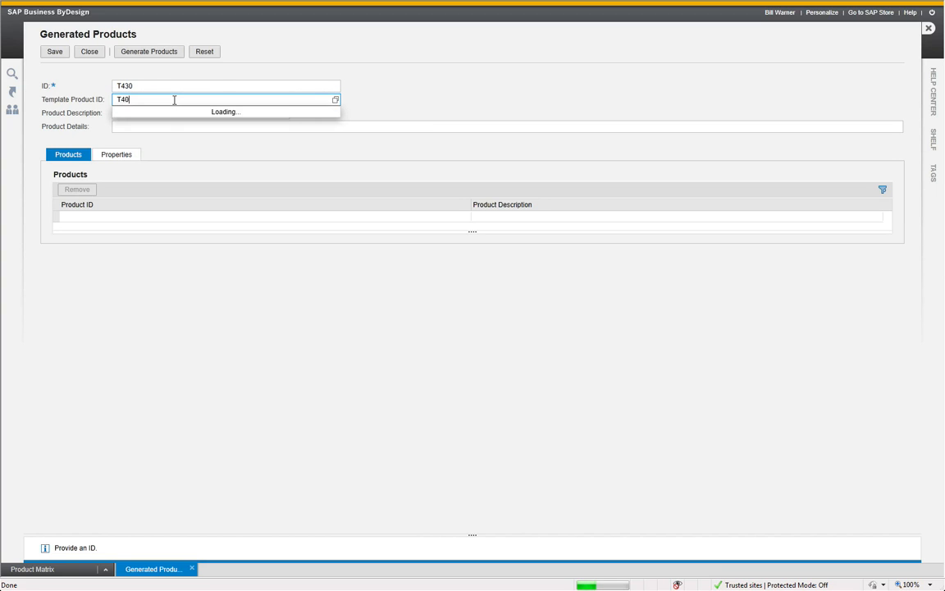
text(0)
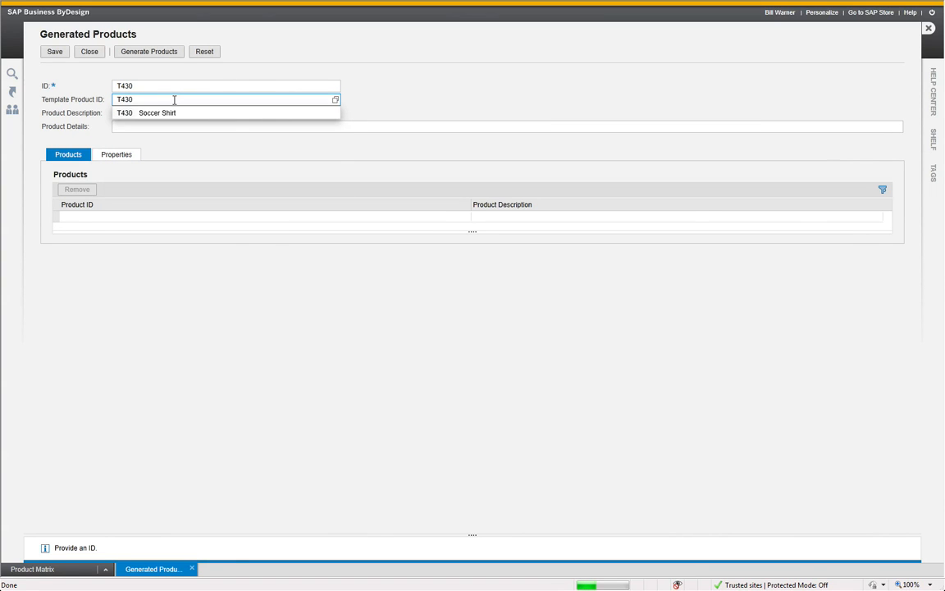
key(Return)
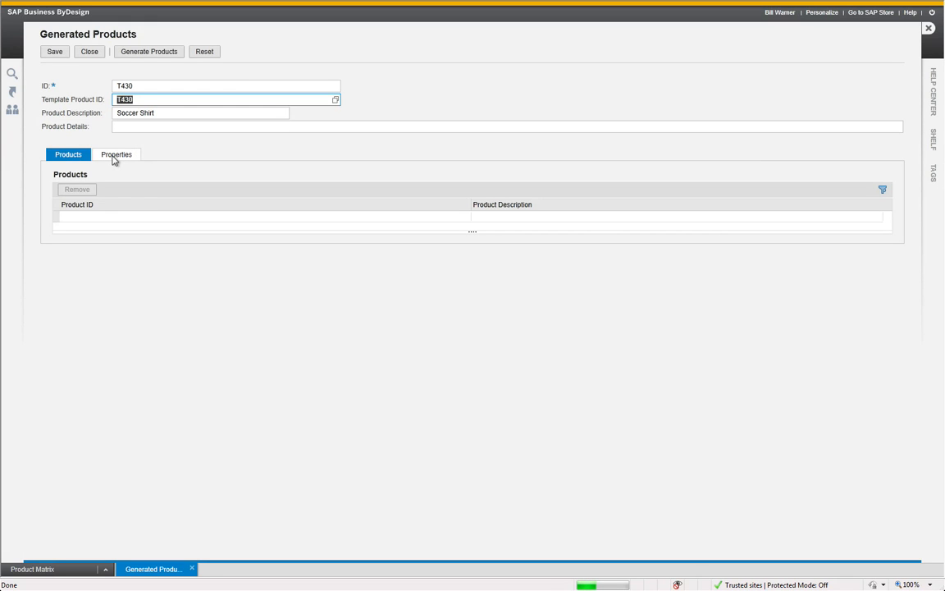
Check the template's property values, and generate and save the T430 product variants
click(114, 157)
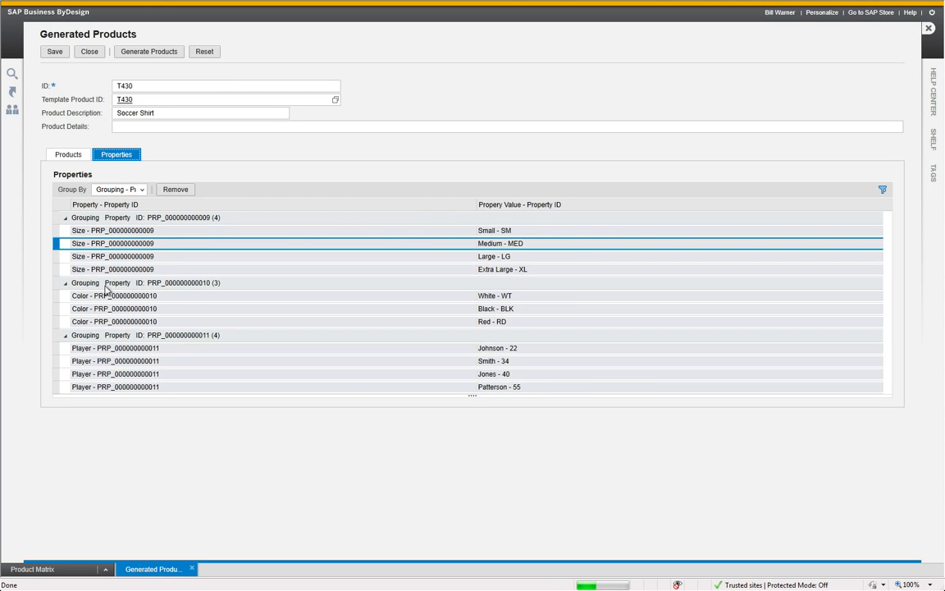
click(76, 155)
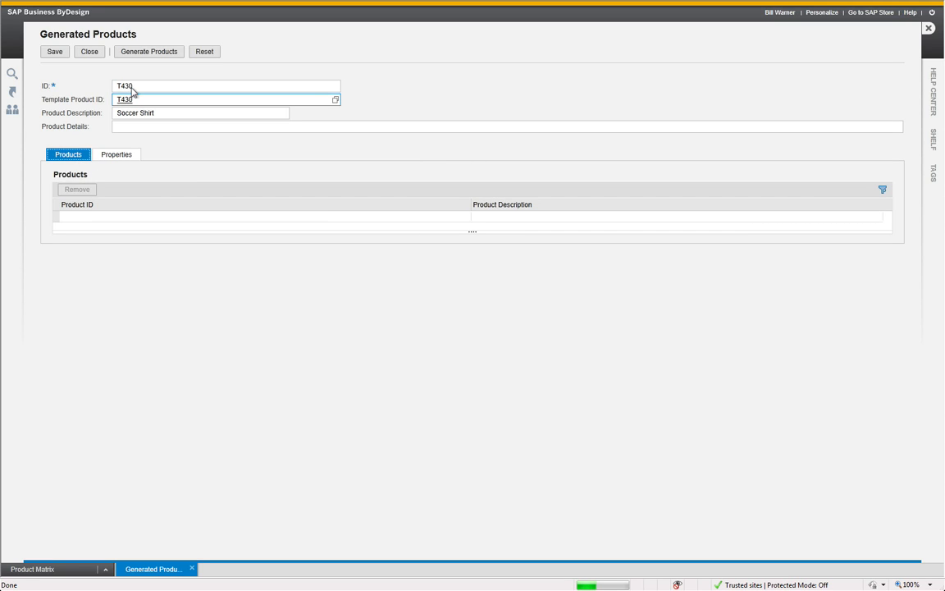
click(162, 55)
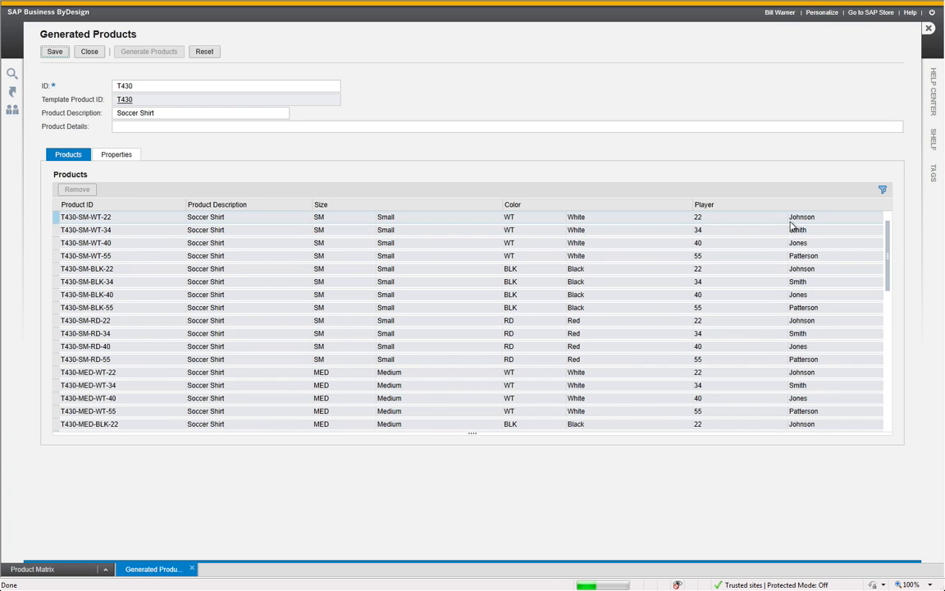
click(54, 51)
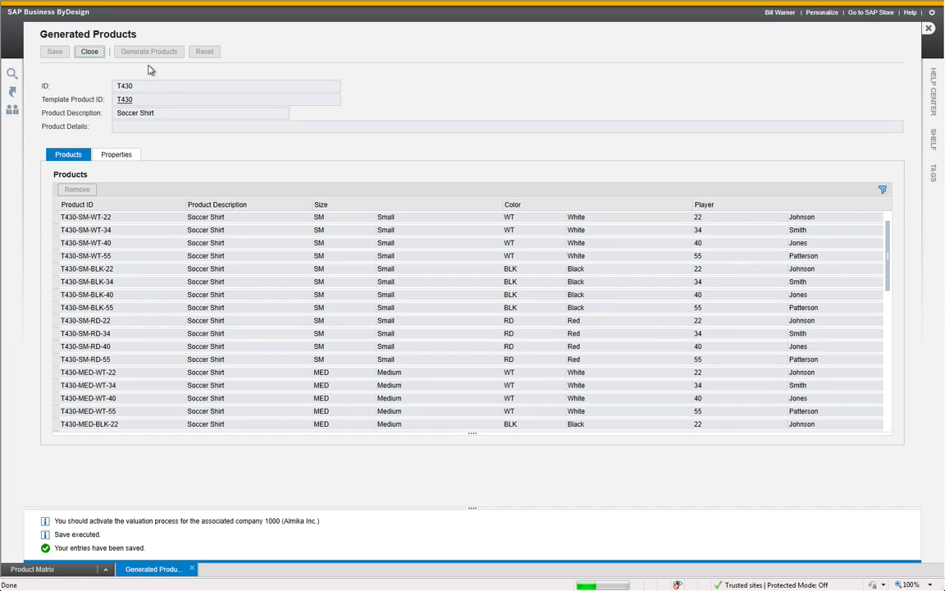
click(90, 52)
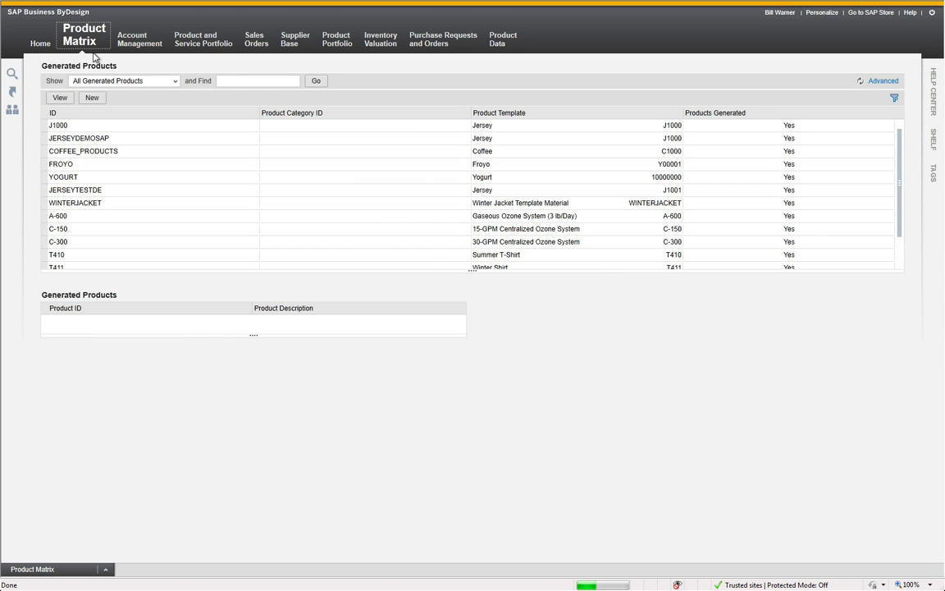
Find the materials in product category 430 within the Product Matrix materials list
mouse_move(81, 34)
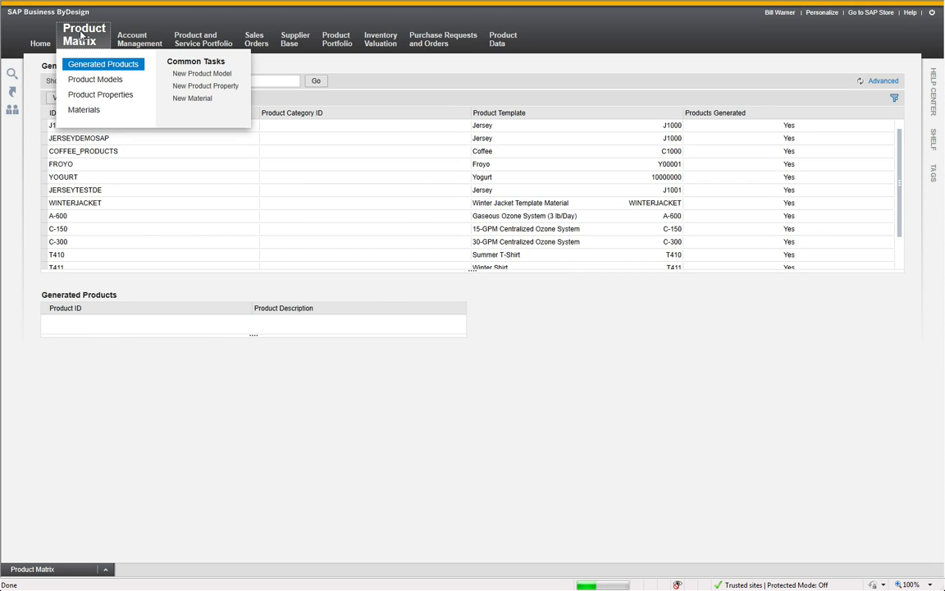
click(83, 110)
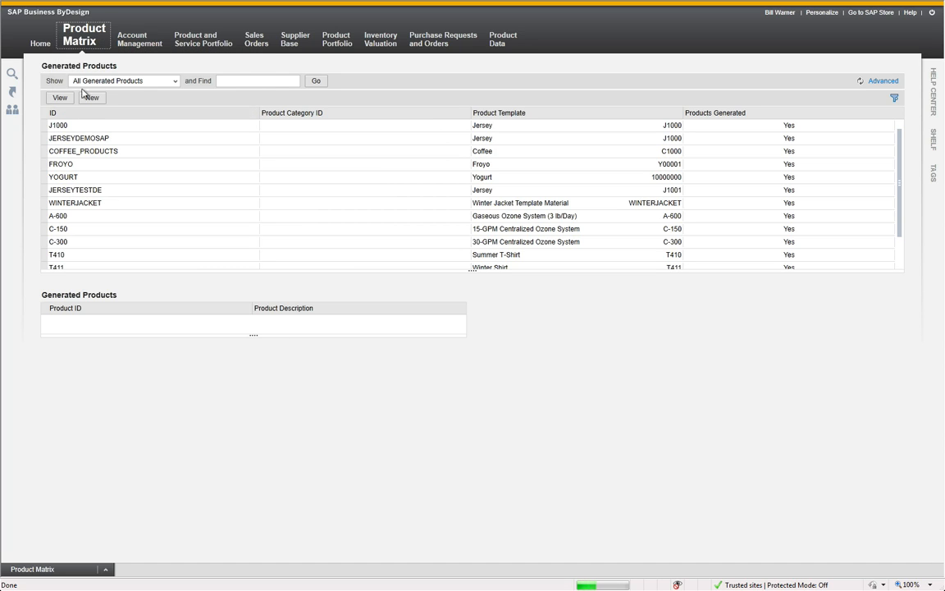
mouse_move(83, 48)
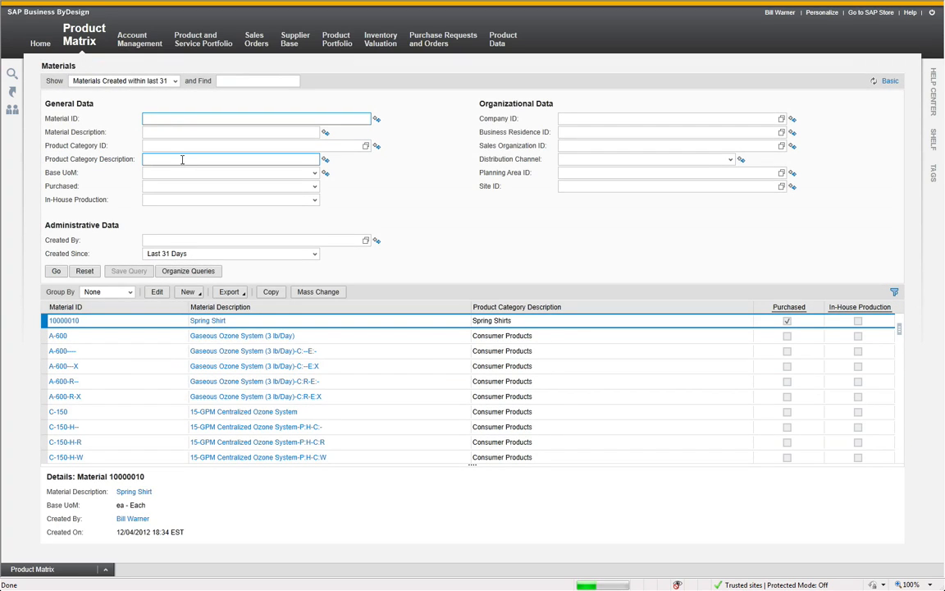
click(163, 144)
text(430)
key(Return)
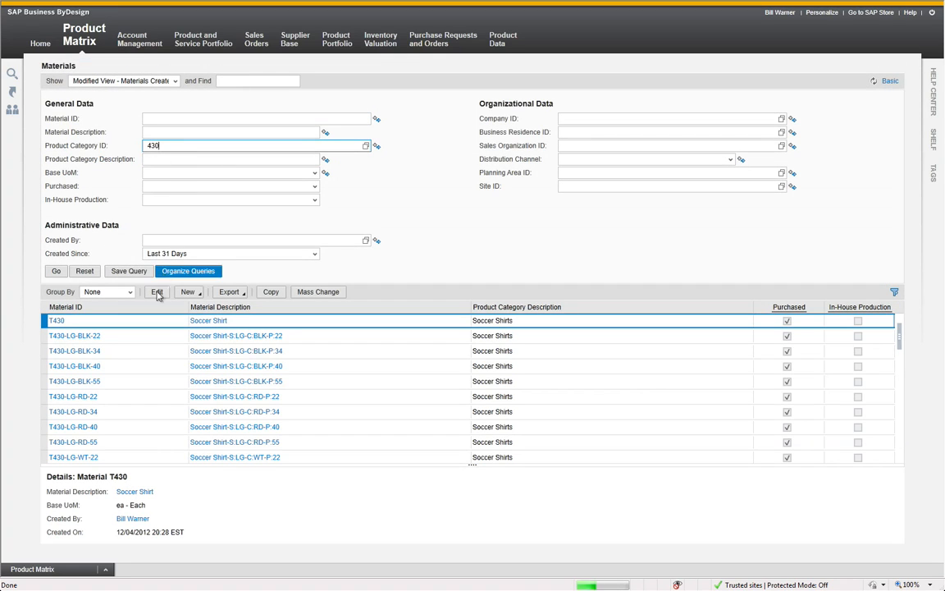
Examine the purchasing, sales and valuation data of material T430-LG-BLK-22, and close it without changes
click(127, 343)
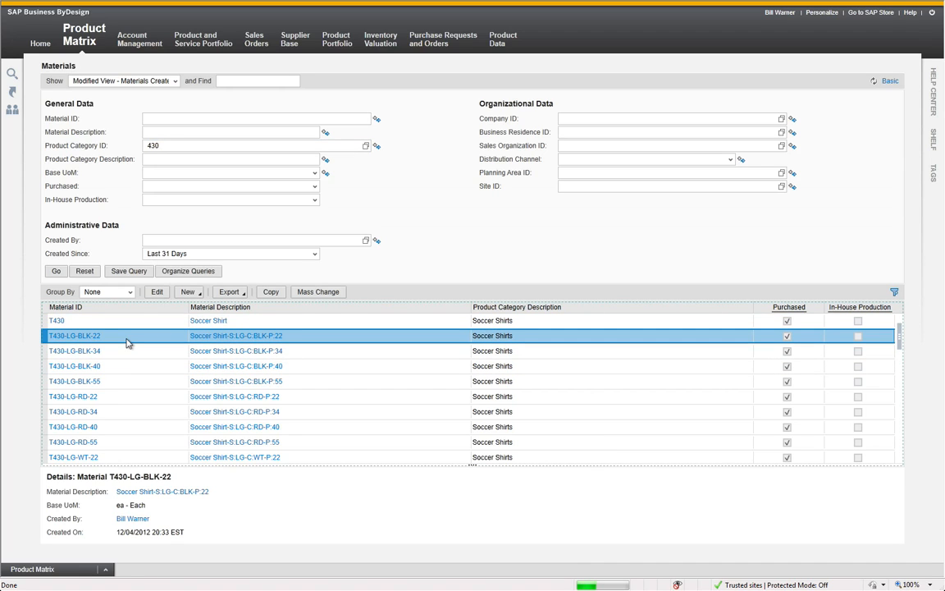
click(157, 293)
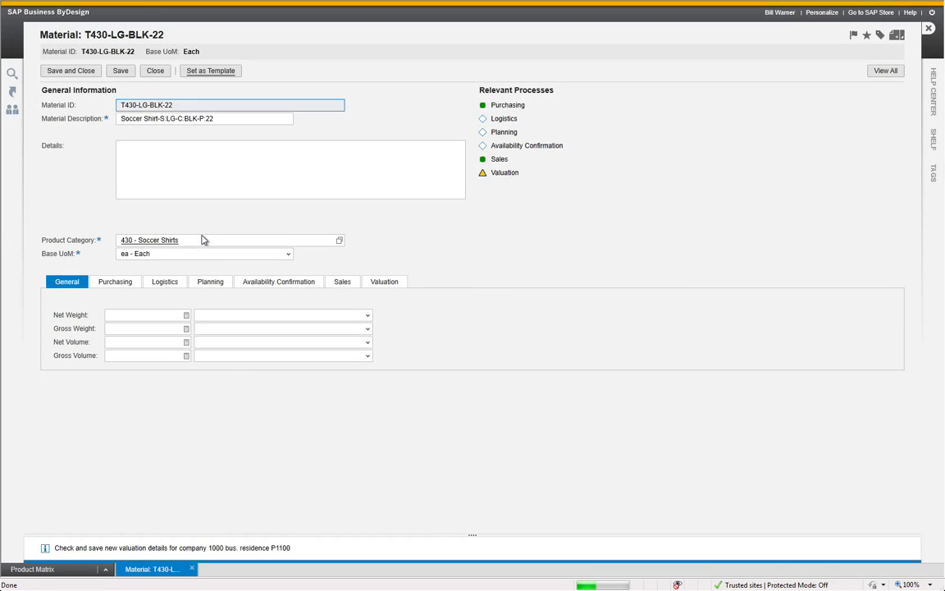
click(119, 283)
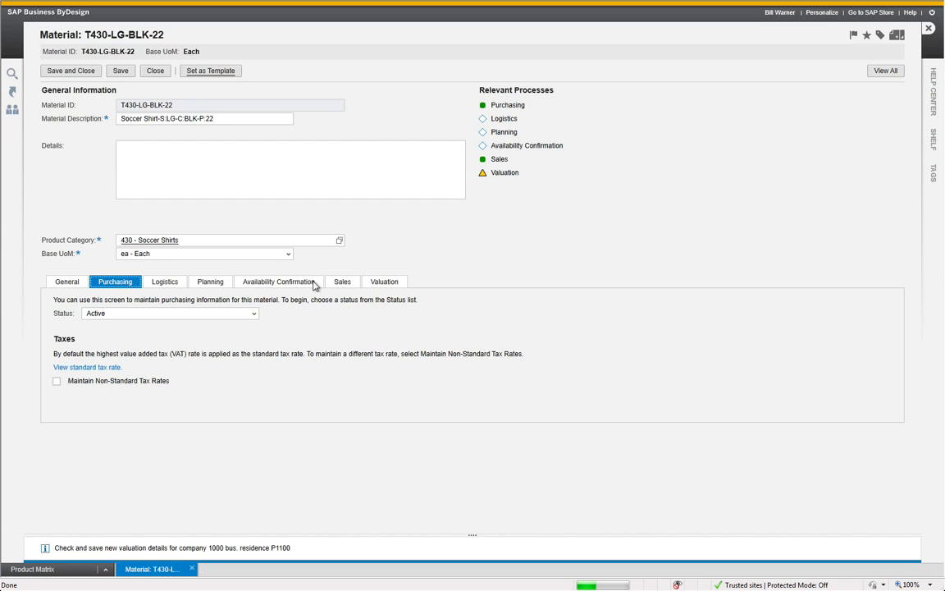
click(343, 282)
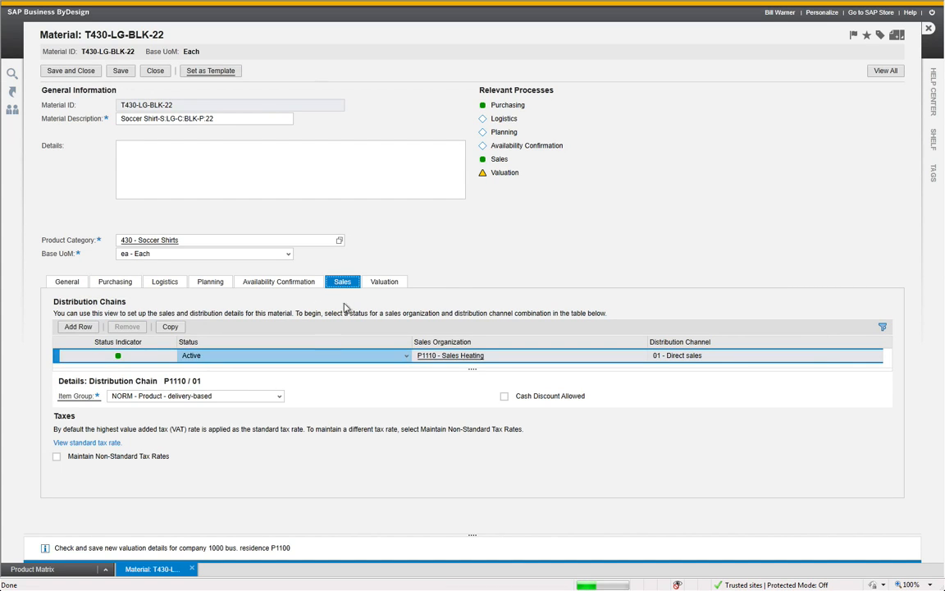
click(385, 282)
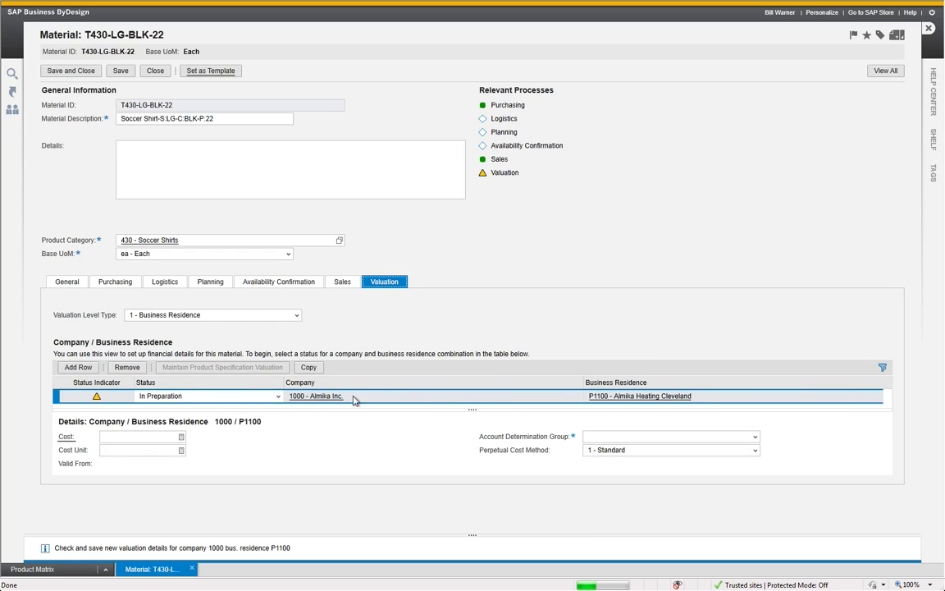
click(156, 74)
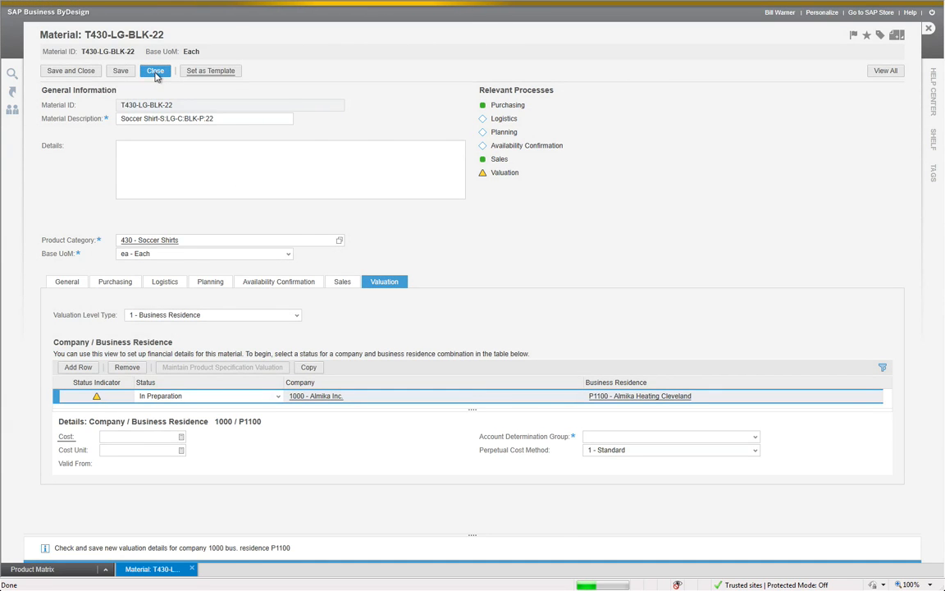
Switch to the PowerPoint slide show "2012-12-03, Product Matrix Demo.ppsx"
key(alt+Tab)
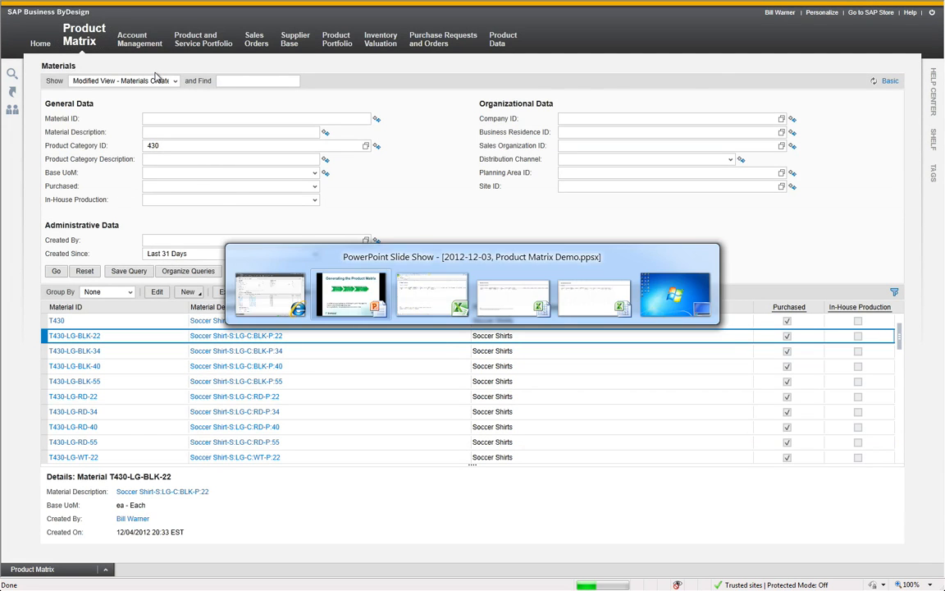
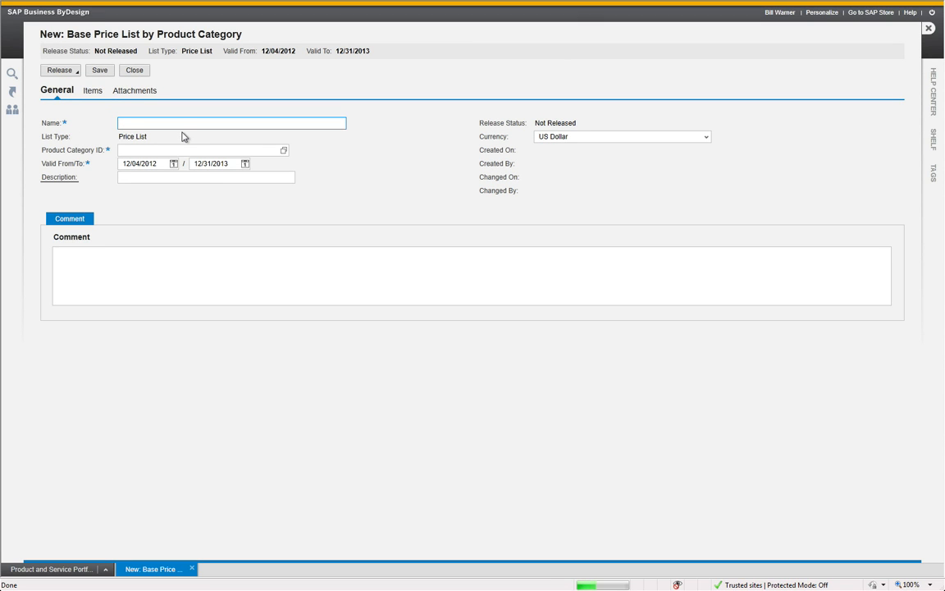
Name the new base price list "Soccer Shirts Prices" and assign it to product category 430
text(Soccer Shirts Prices)
click(231, 150)
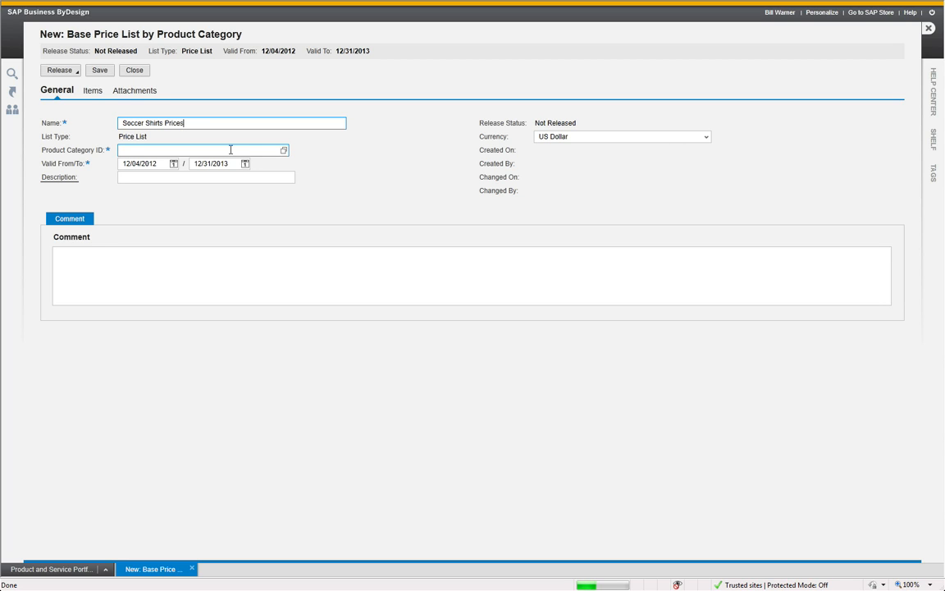
text(430)
key(Return)
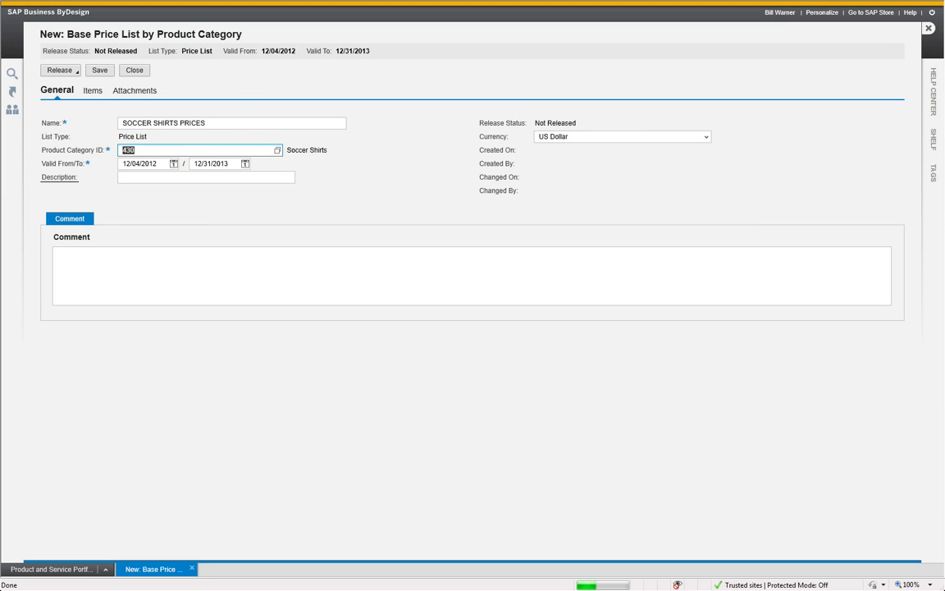
Add all products of category 430 to the price list items, leaving out the template product T430
click(97, 93)
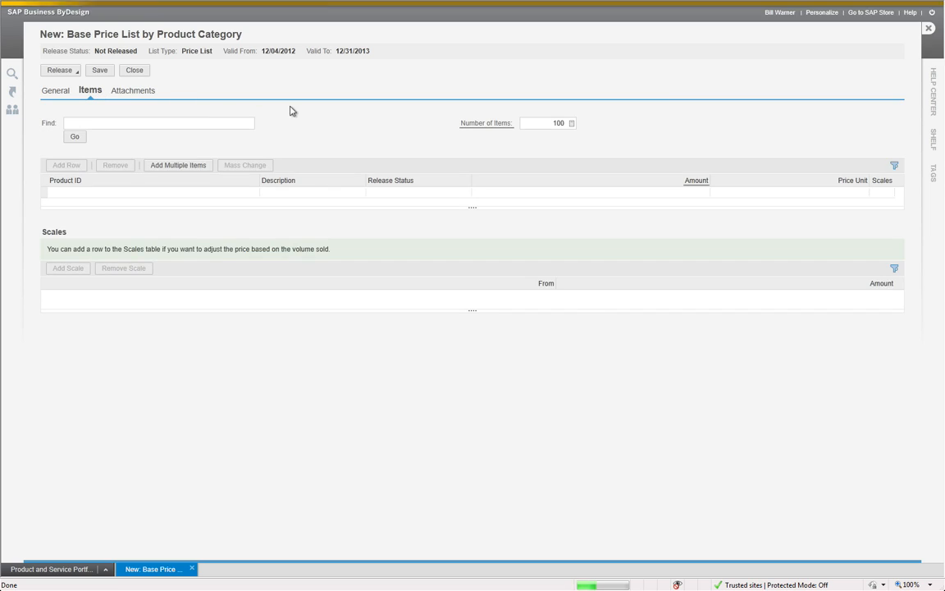
click(178, 166)
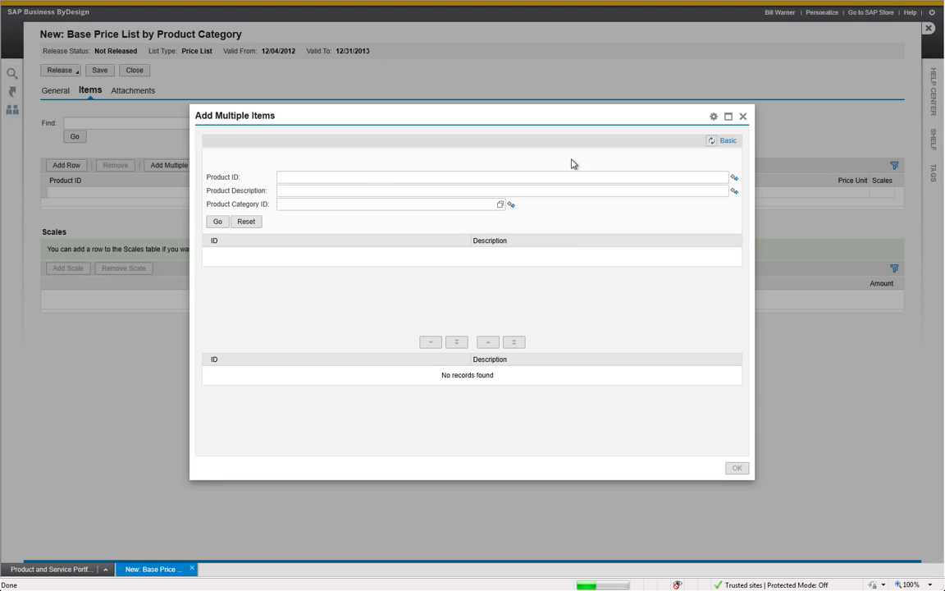
click(442, 208)
text(430)
key(Return)
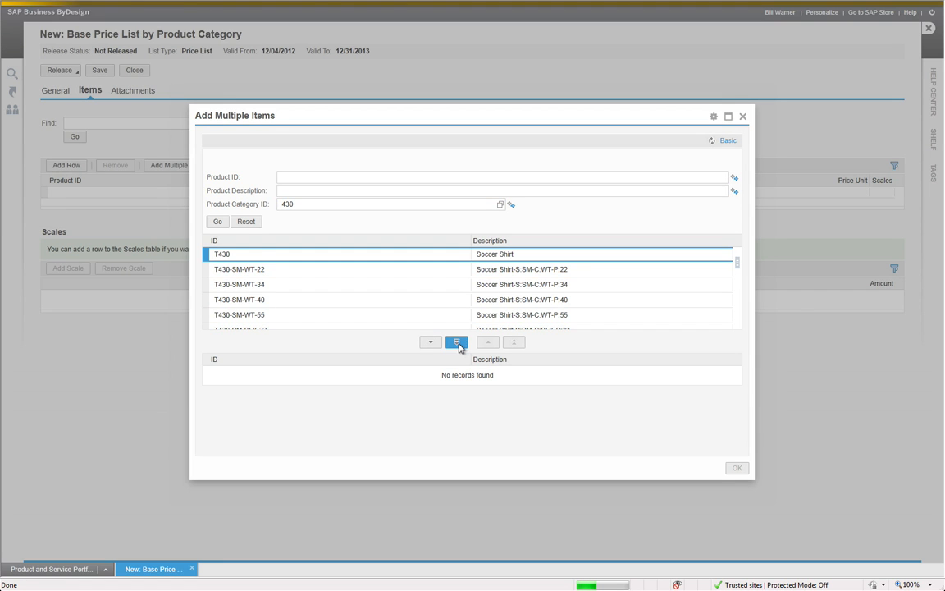
click(457, 342)
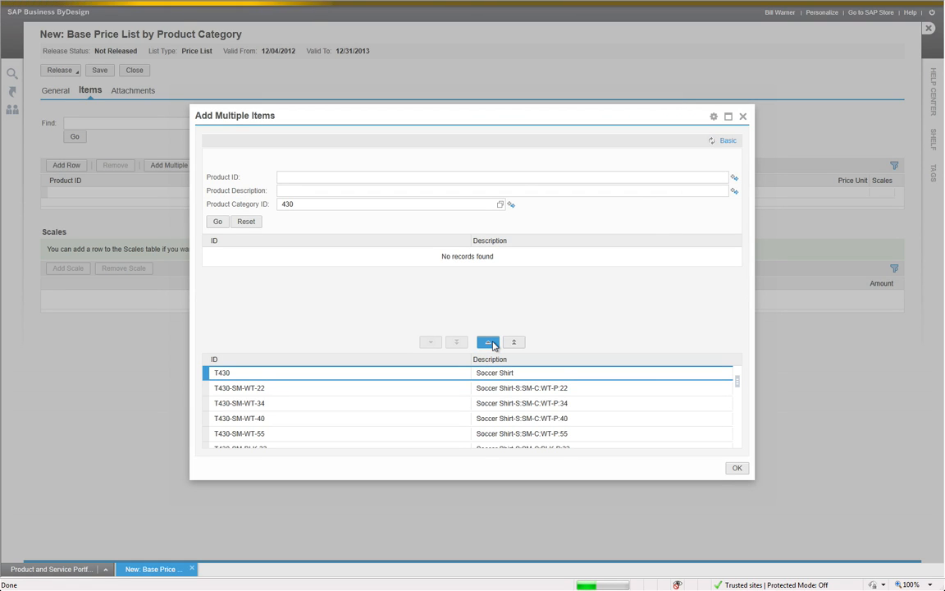
click(488, 342)
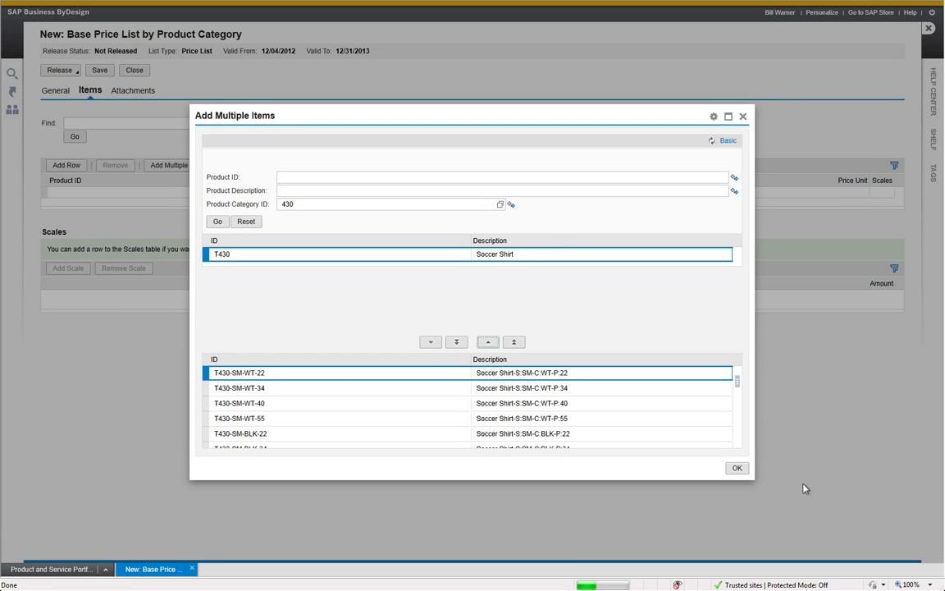
click(736, 467)
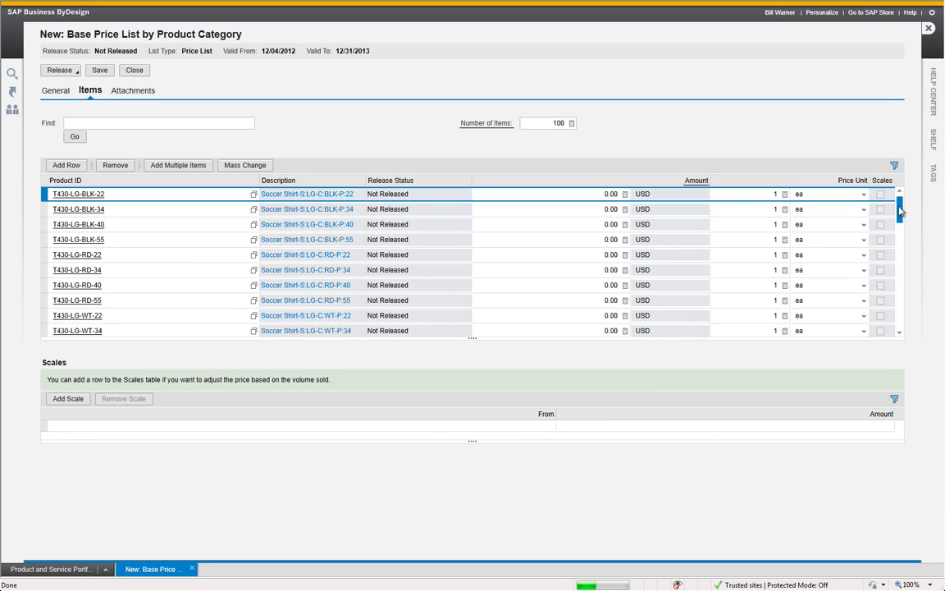
Set the price of all items in the list to a fixed amount of 20 USD with a mass change
drag(900, 219, 902, 321)
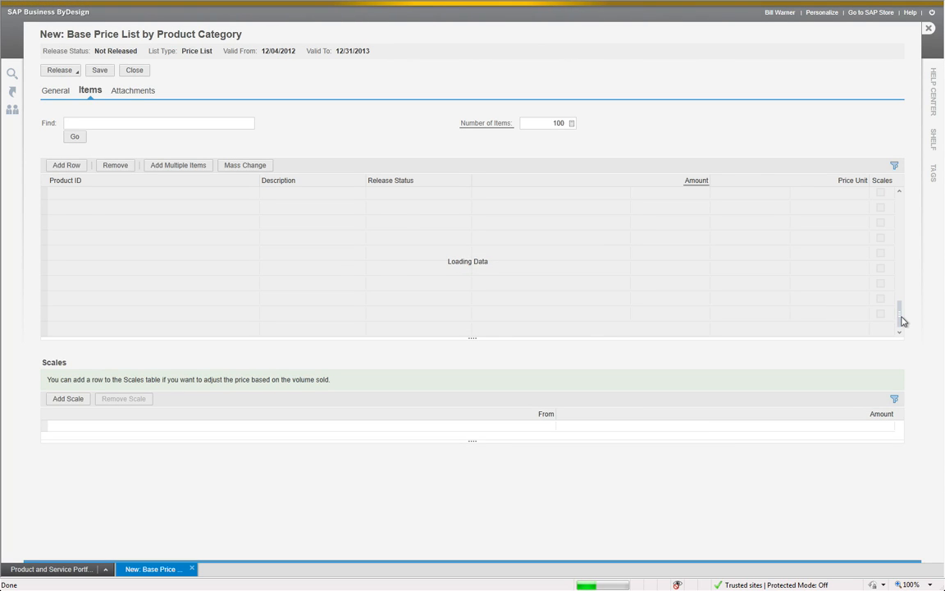
shift+click(45, 317)
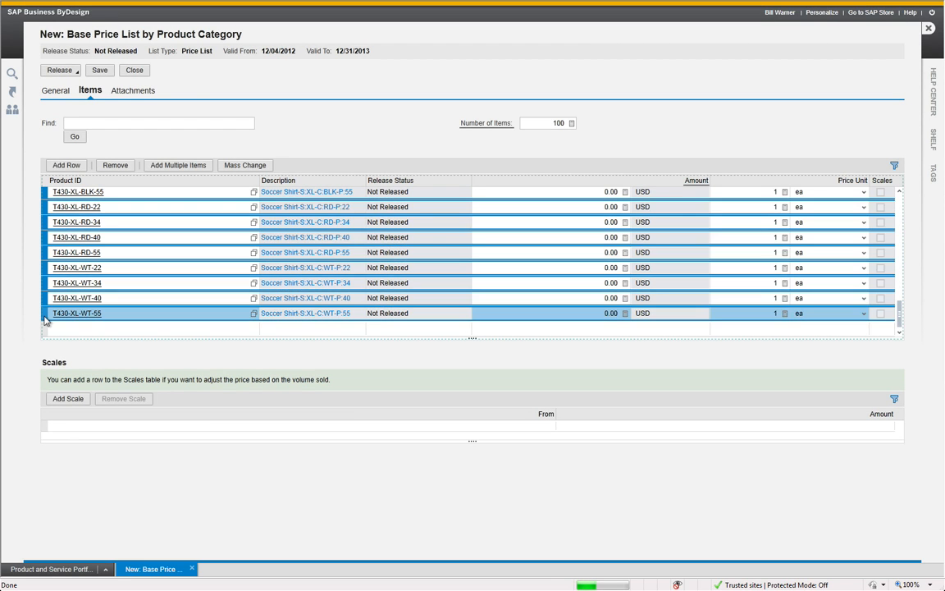
click(240, 167)
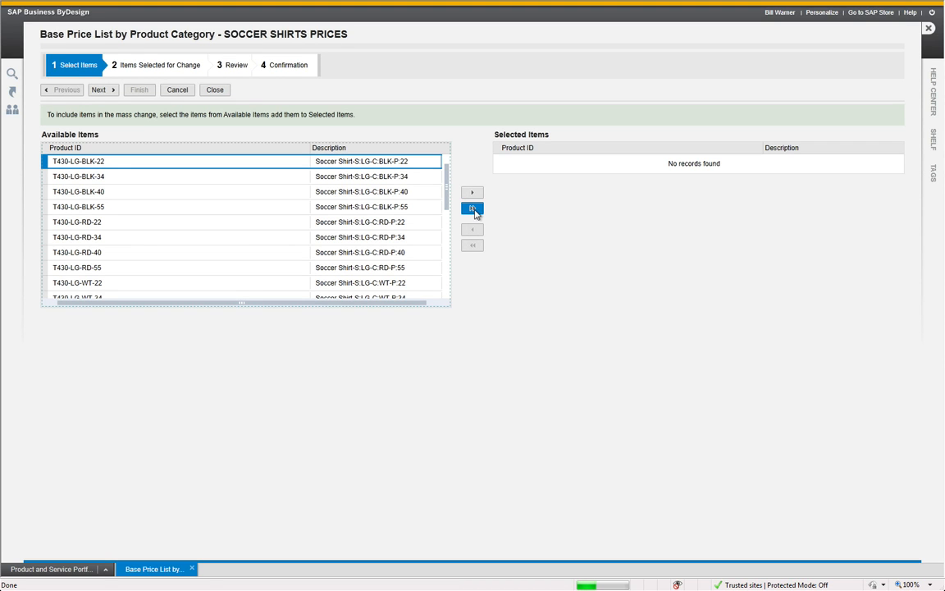
click(101, 91)
click(104, 92)
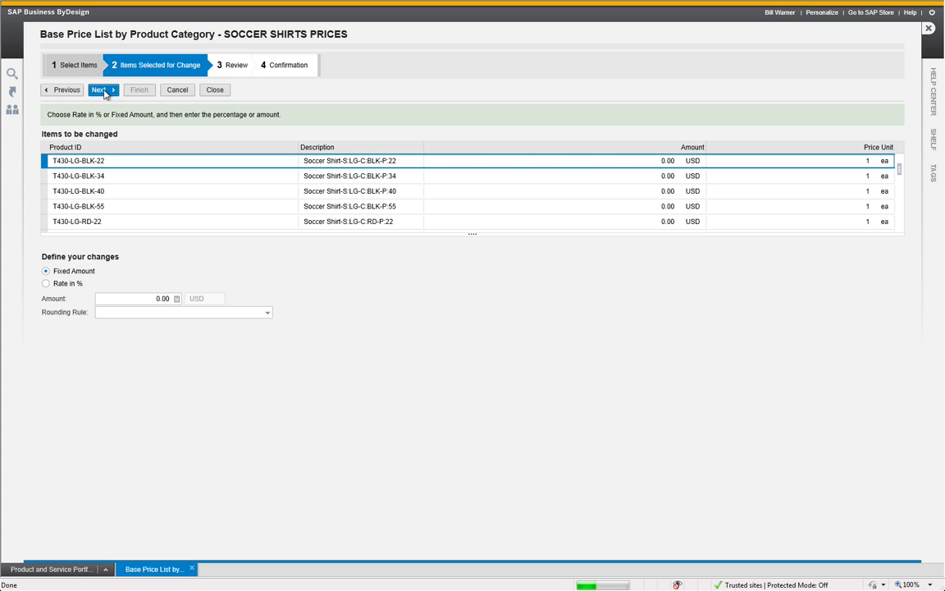
click(164, 298)
text(20)
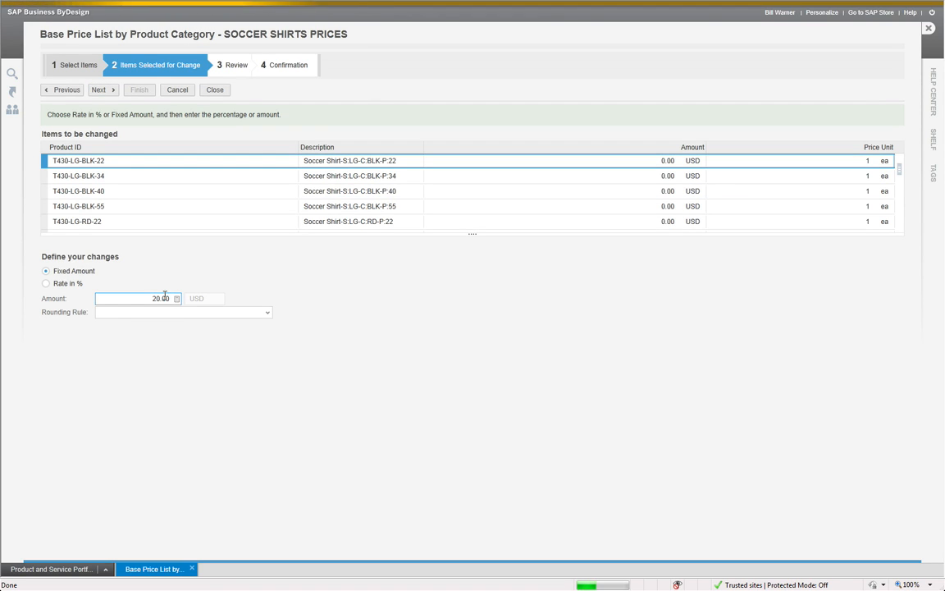
click(102, 89)
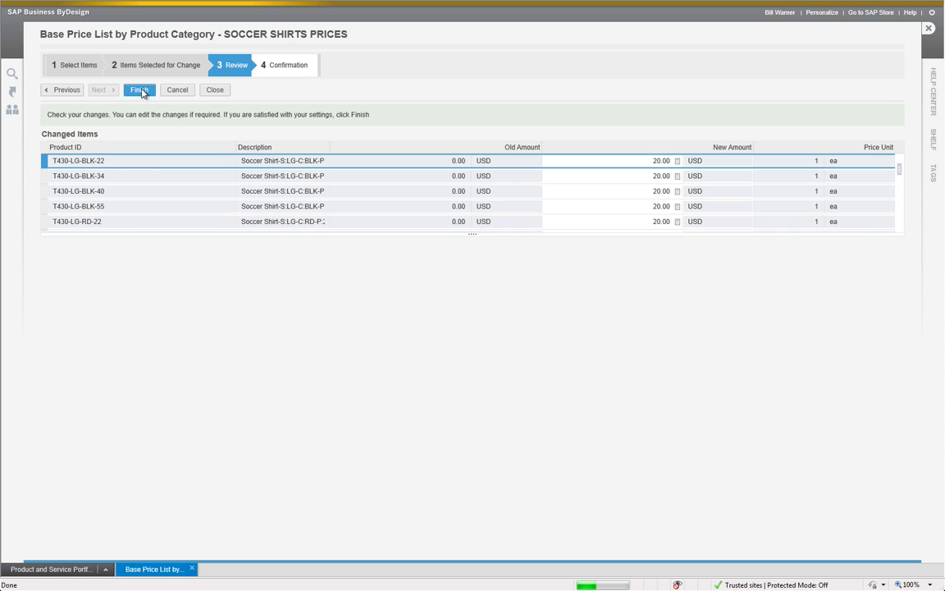
click(140, 91)
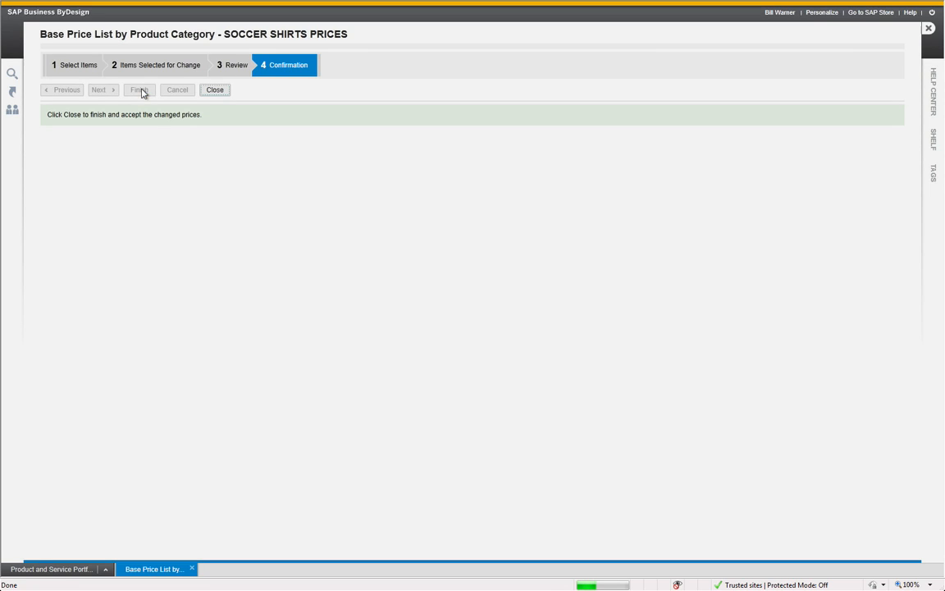
click(228, 92)
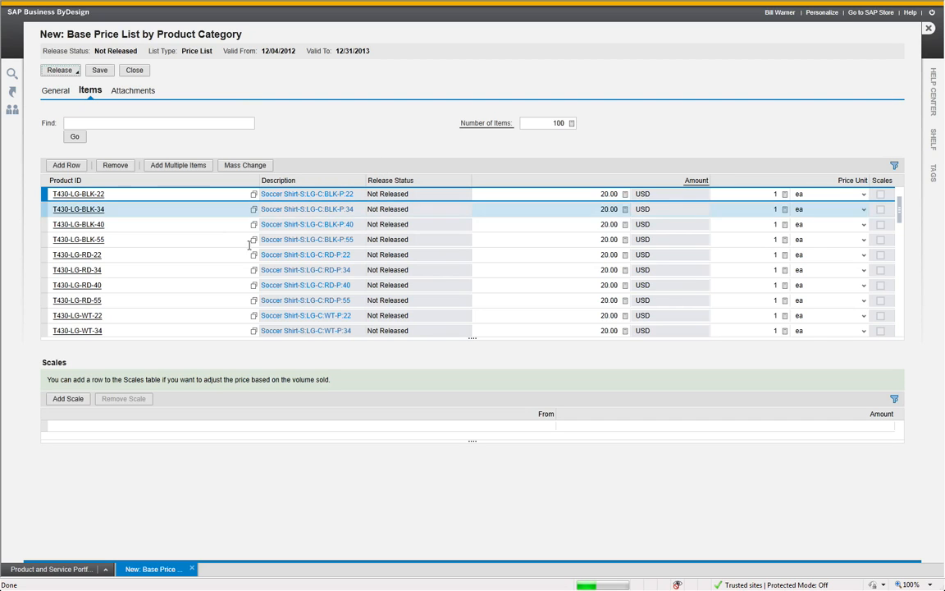
Filter the price list items by product ID with the pattern *LG*
click(895, 165)
click(163, 190)
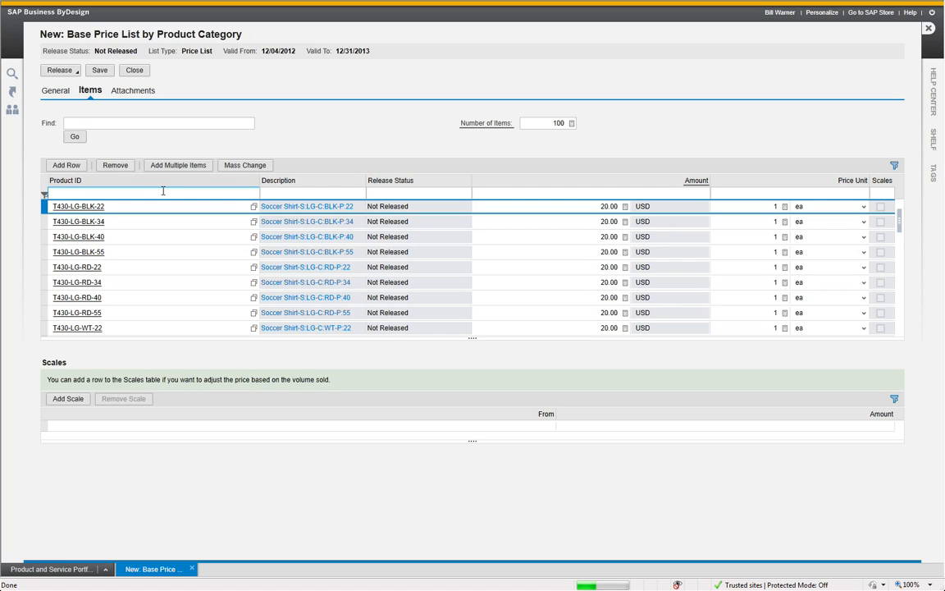
text(*LG*)
key(Return)
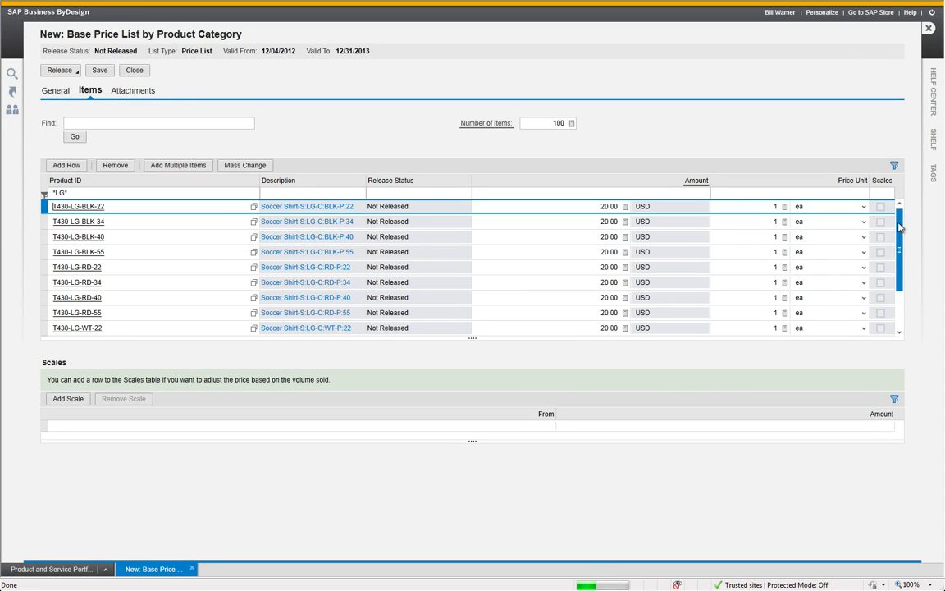
Raise the prices of all filtered large-size shirts by a rate of 10% with a mass change
drag(899, 242, 899, 276)
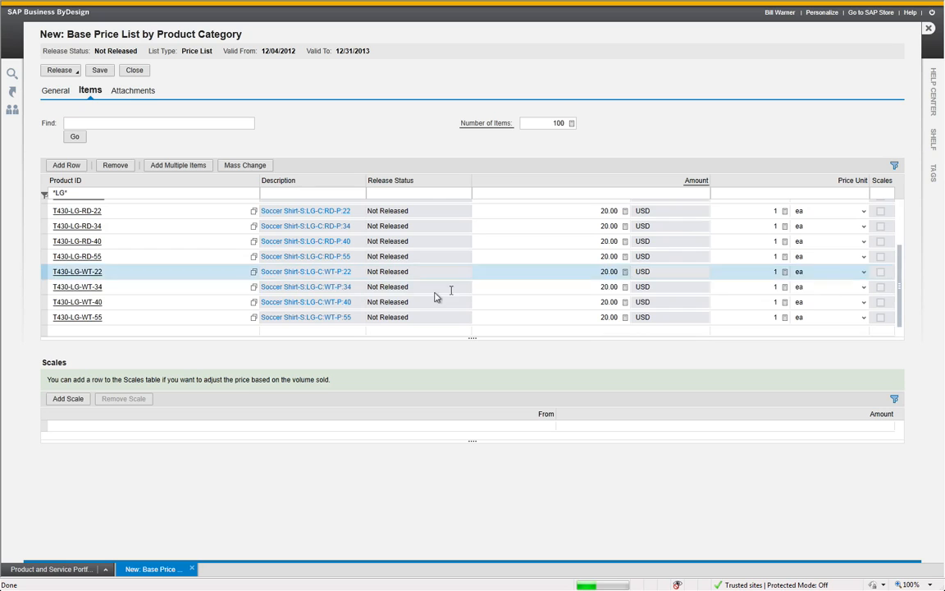
click(47, 317)
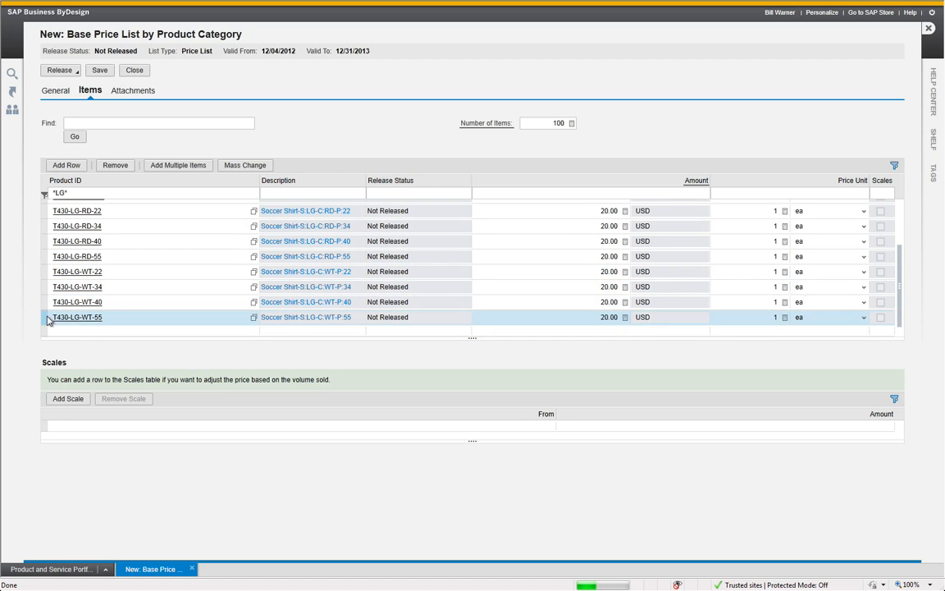
key(ctrl+a)
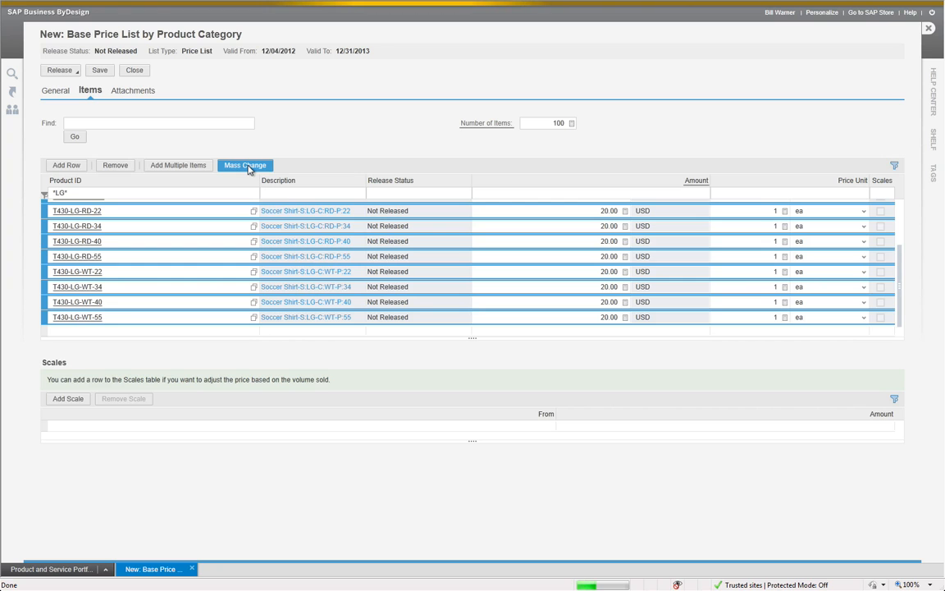
click(246, 165)
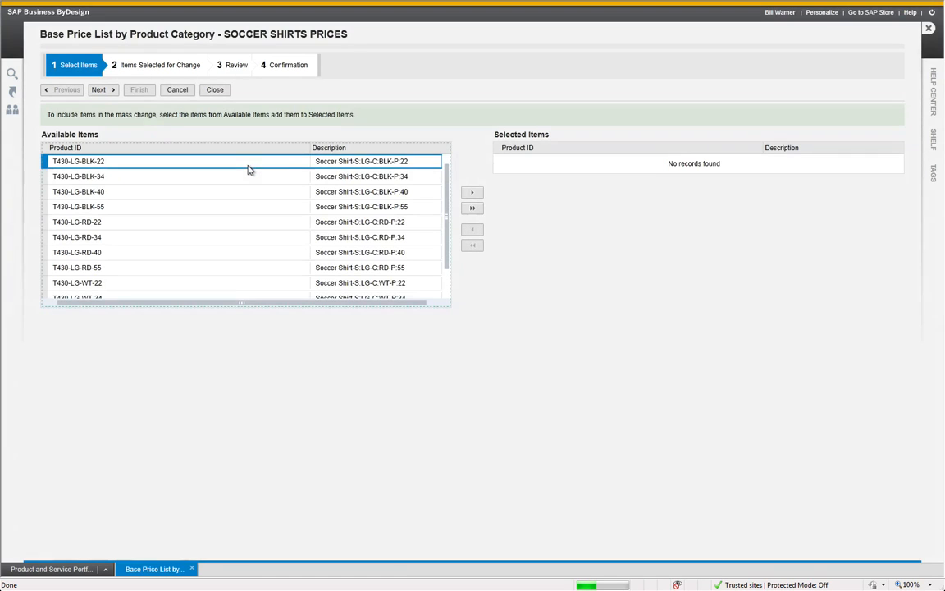
click(469, 210)
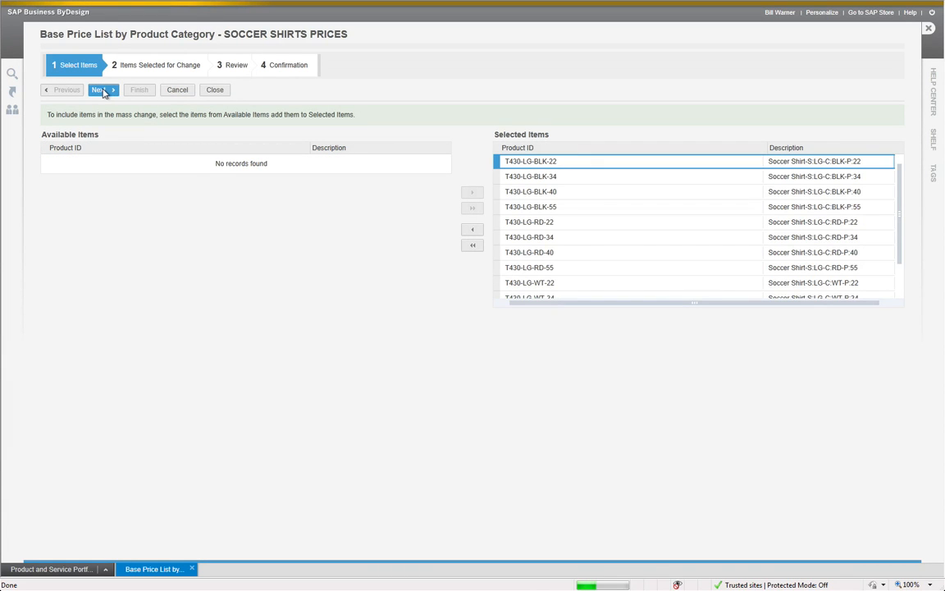
click(100, 90)
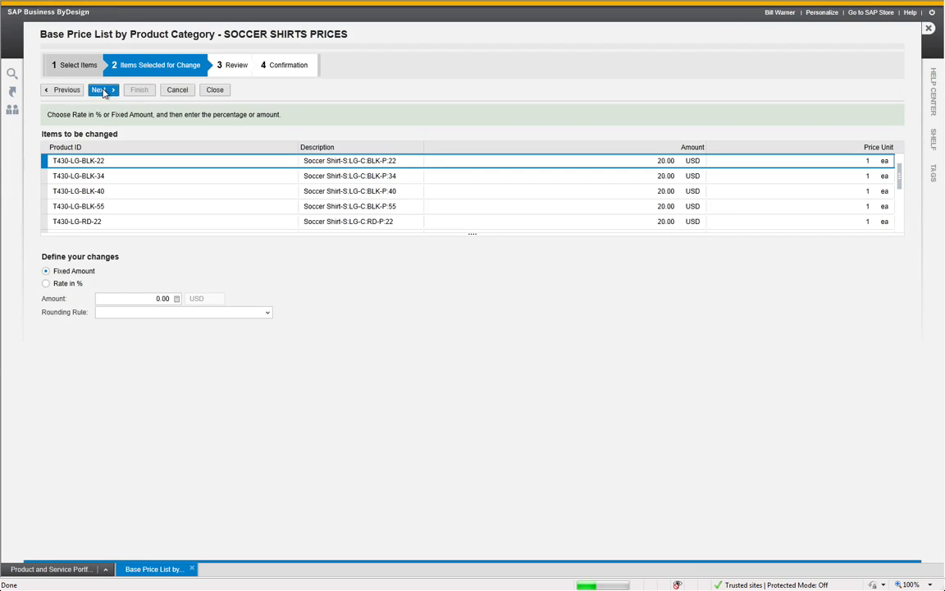
click(46, 283)
click(130, 298)
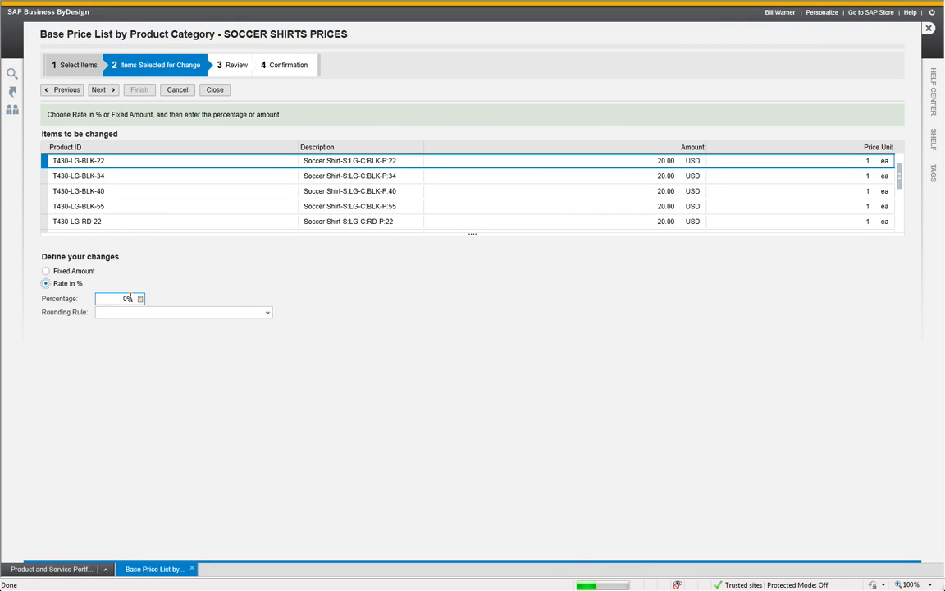
text(10)
click(109, 91)
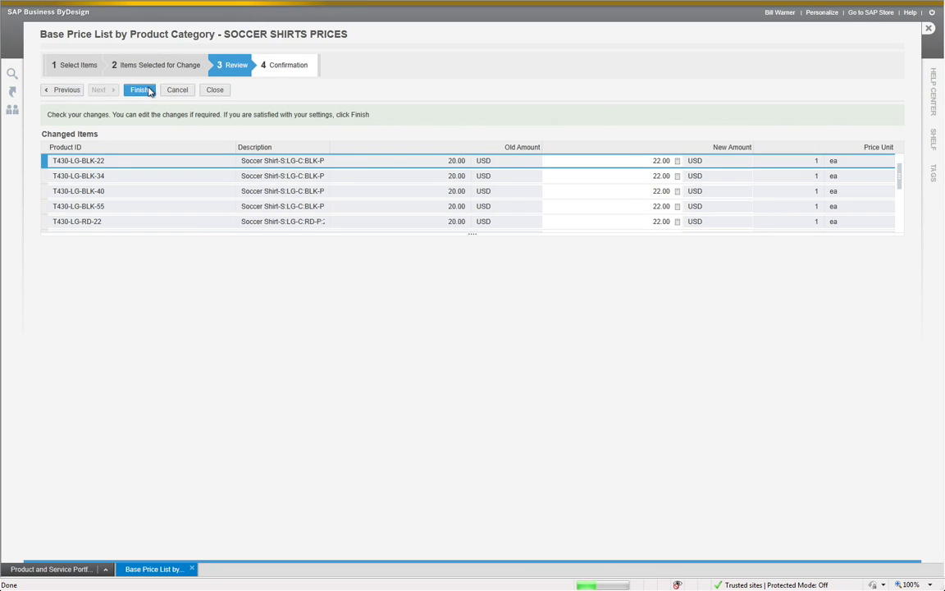
click(141, 90)
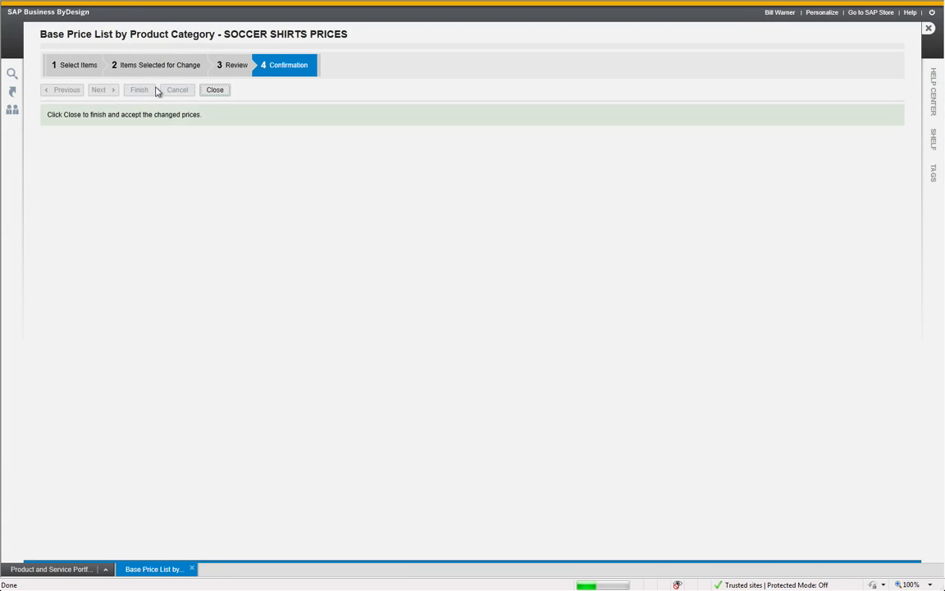
click(229, 93)
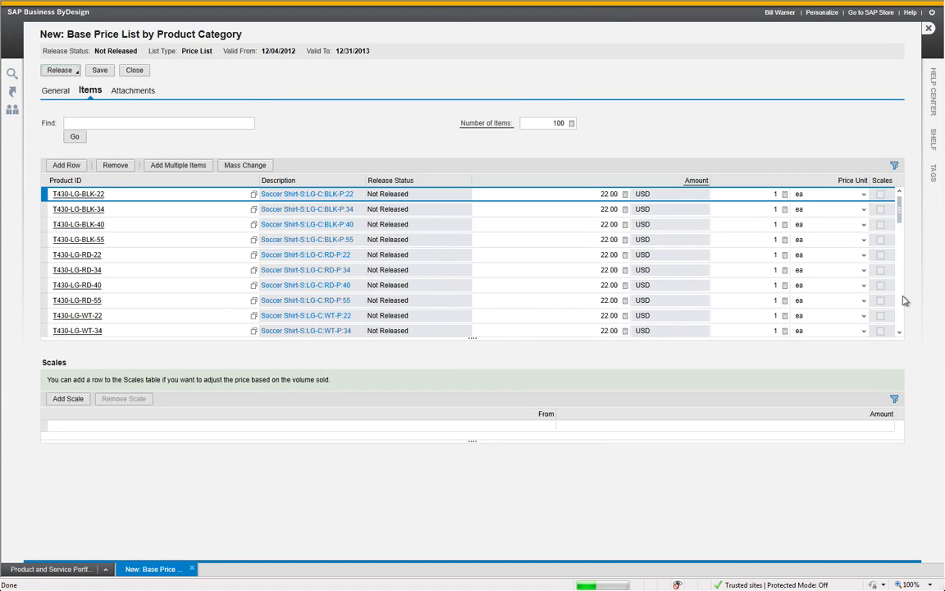
Check the item prices and release the soccer shirts price list, then switch to the PowerPoint slide show "2012-12-03, Product Matrix Demo.ppsx"
scroll(903, 301, down, 3)
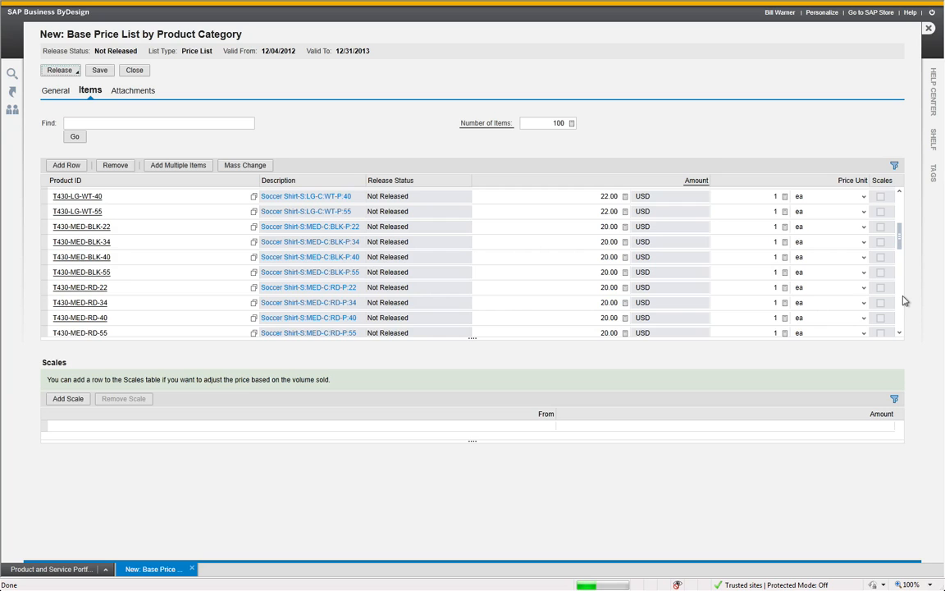
scroll(903, 300, down, 3)
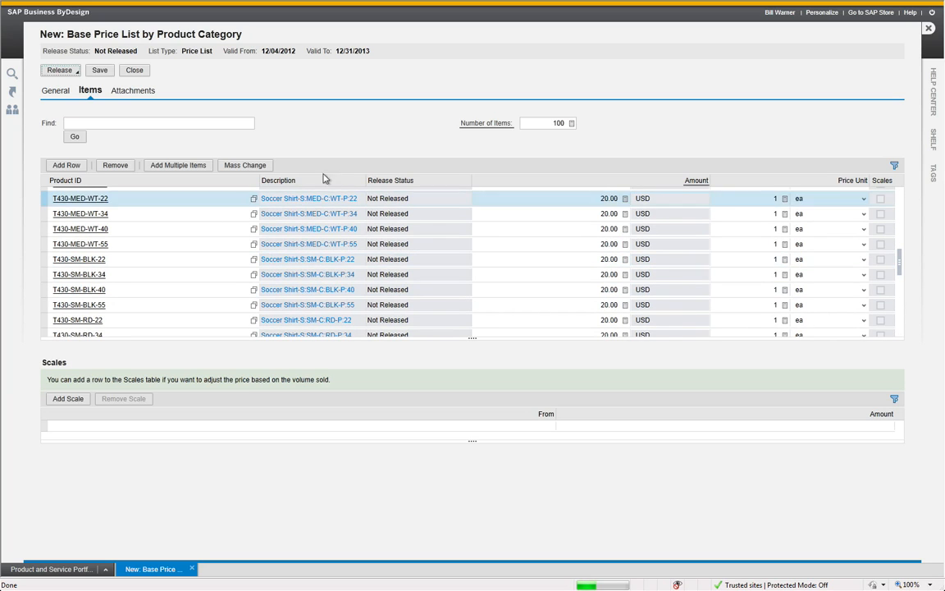
click(64, 70)
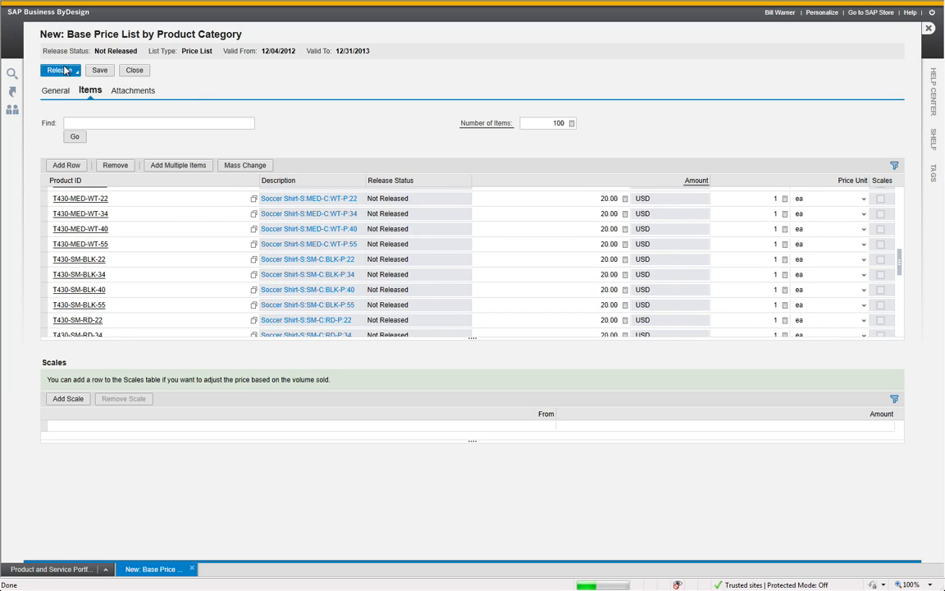
click(78, 85)
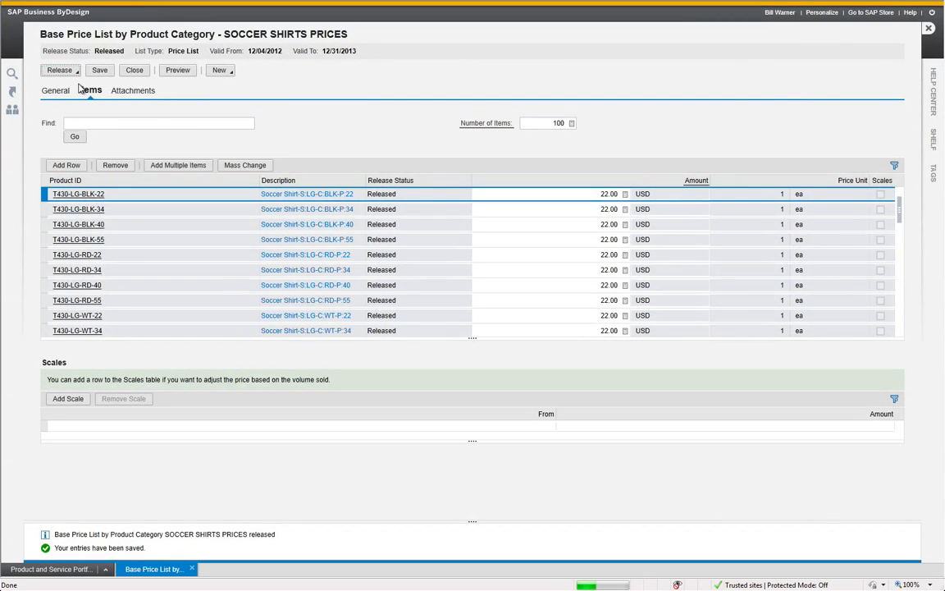
key(alt+Tab)
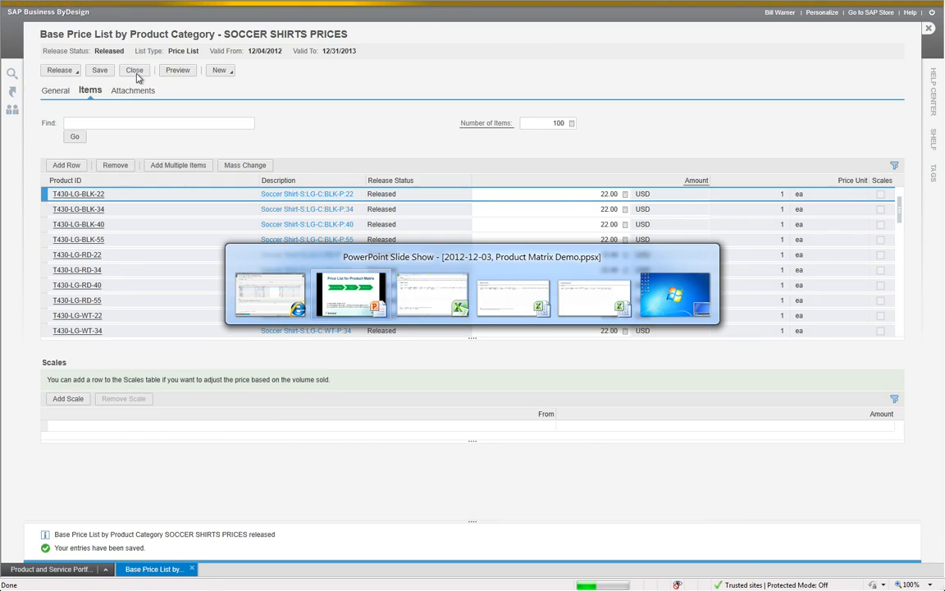
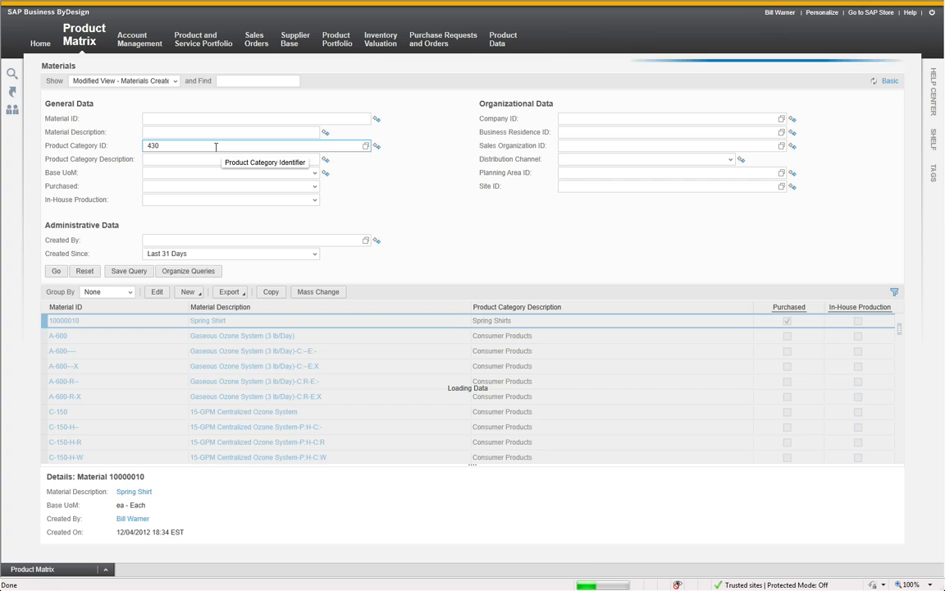
click(197, 158)
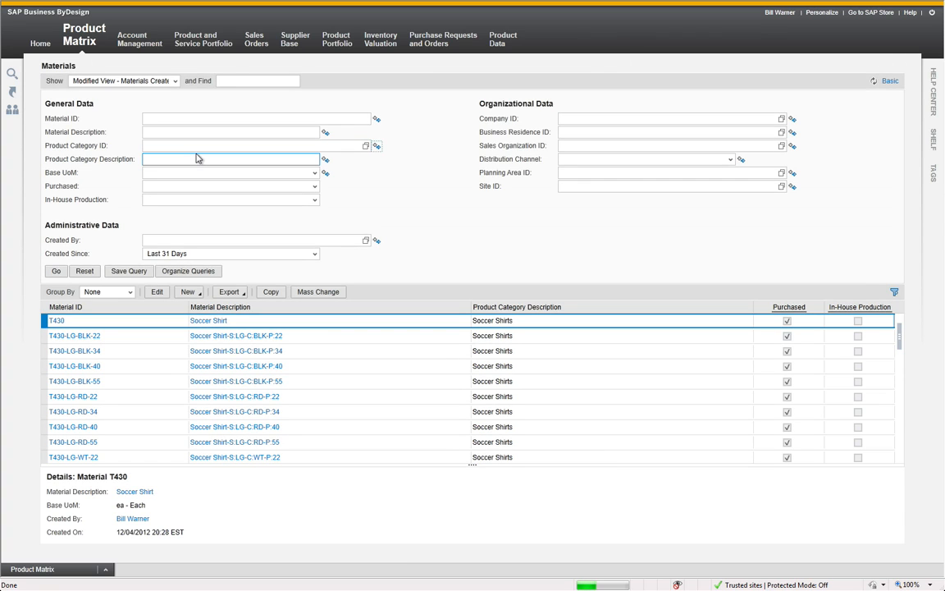
text(430)
key(Return)
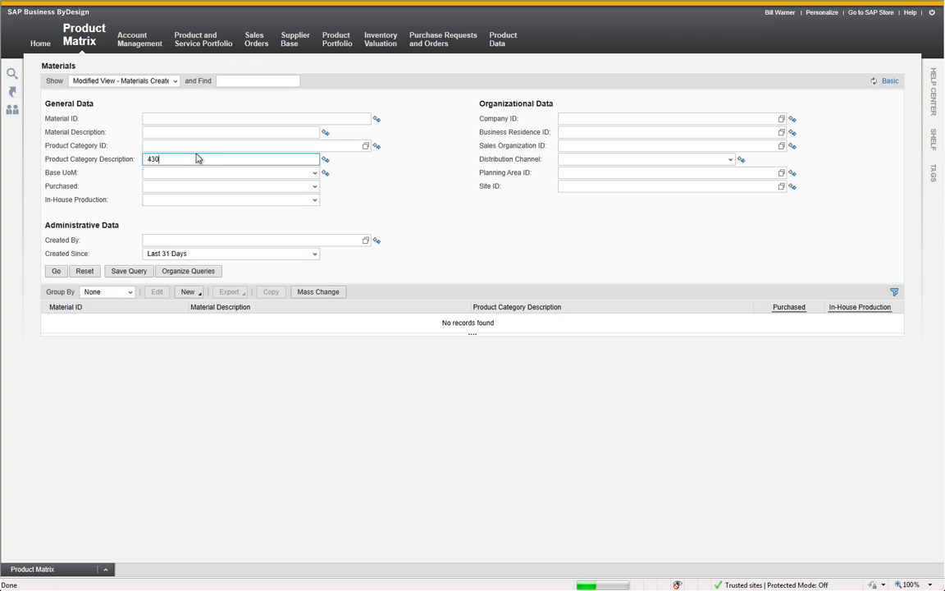
click(55, 271)
Filter the materials list by product category ID 430
click(165, 158)
key(shift+Tab)
text(430)
key(Return)
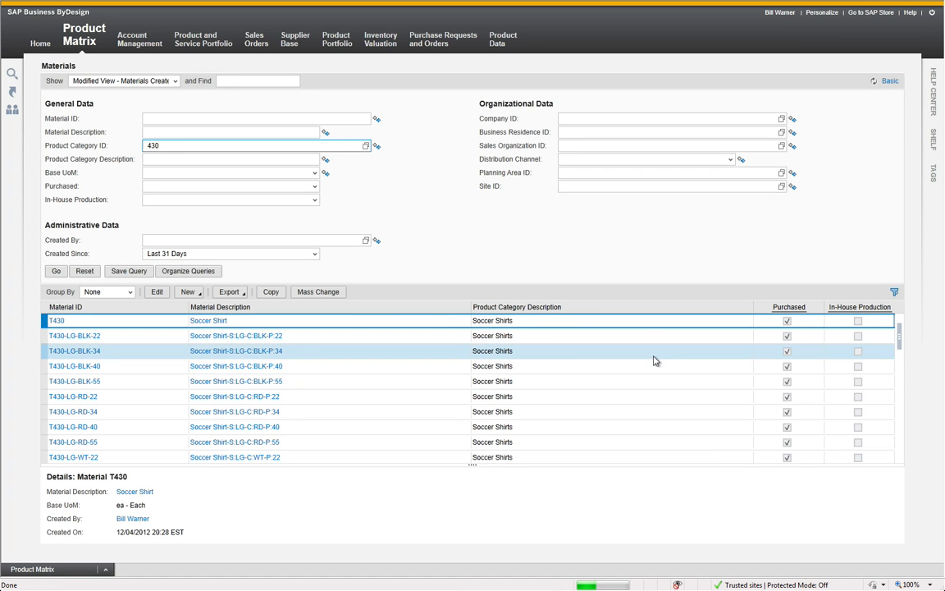
Open the soccer shirt variants from T430-LG-BLK-22 through T430-XL-WT-55 for mass change and show their valuation data
click(470, 337)
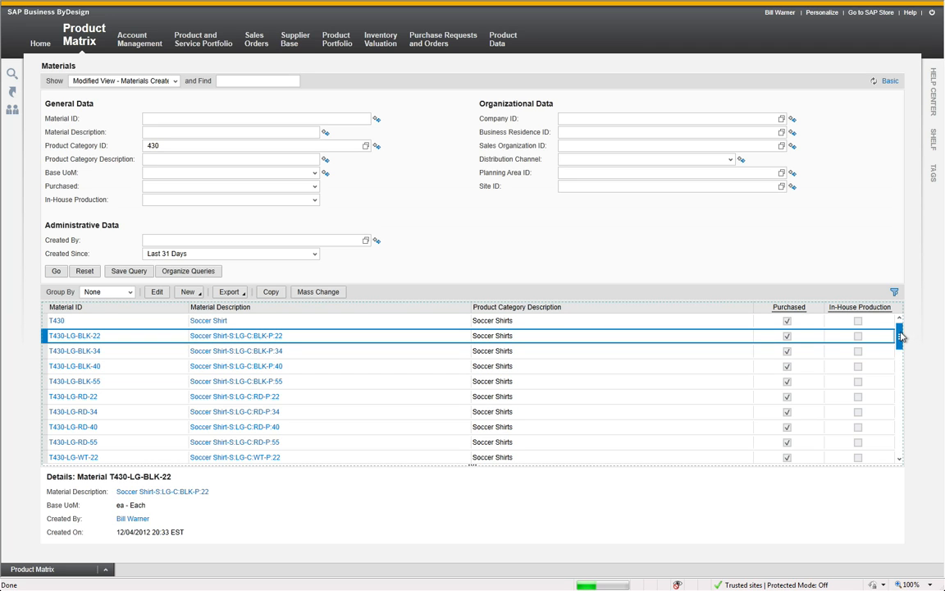
drag(899, 336, 900, 454)
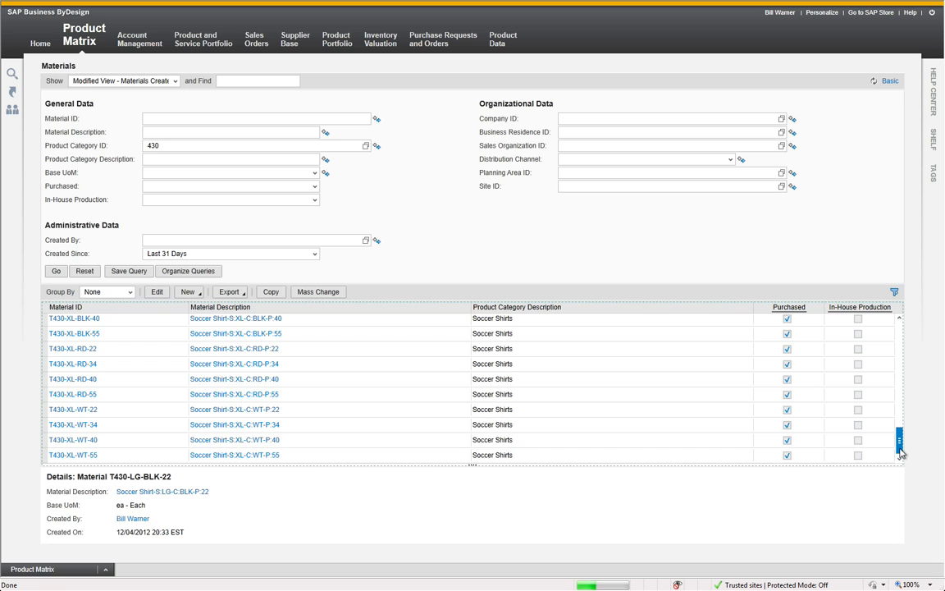
shift+click(720, 457)
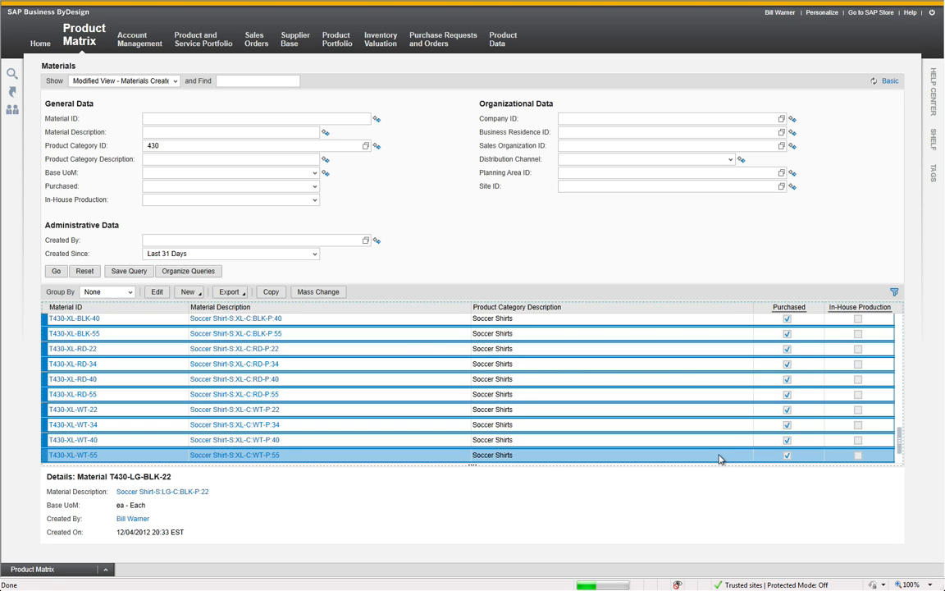
click(317, 296)
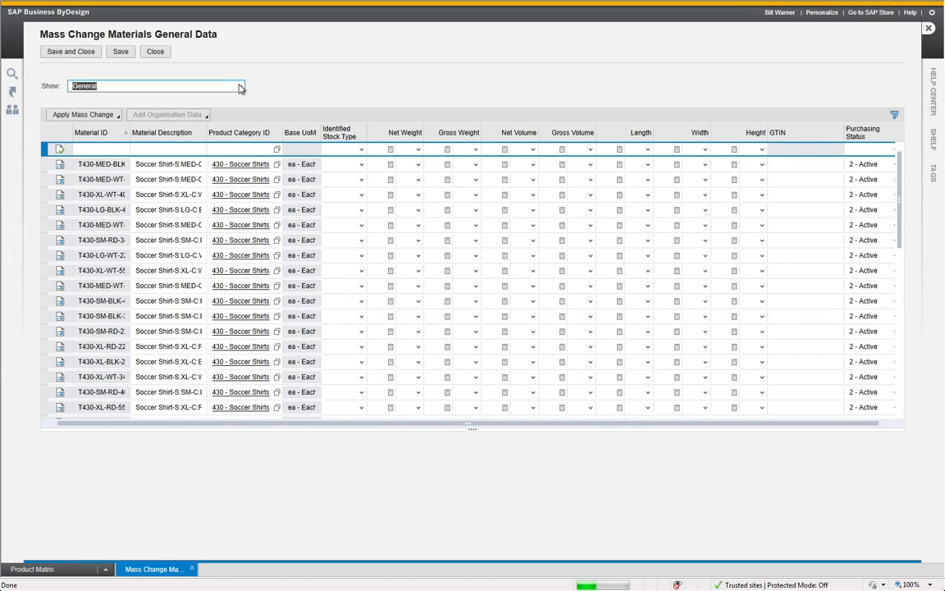
click(240, 87)
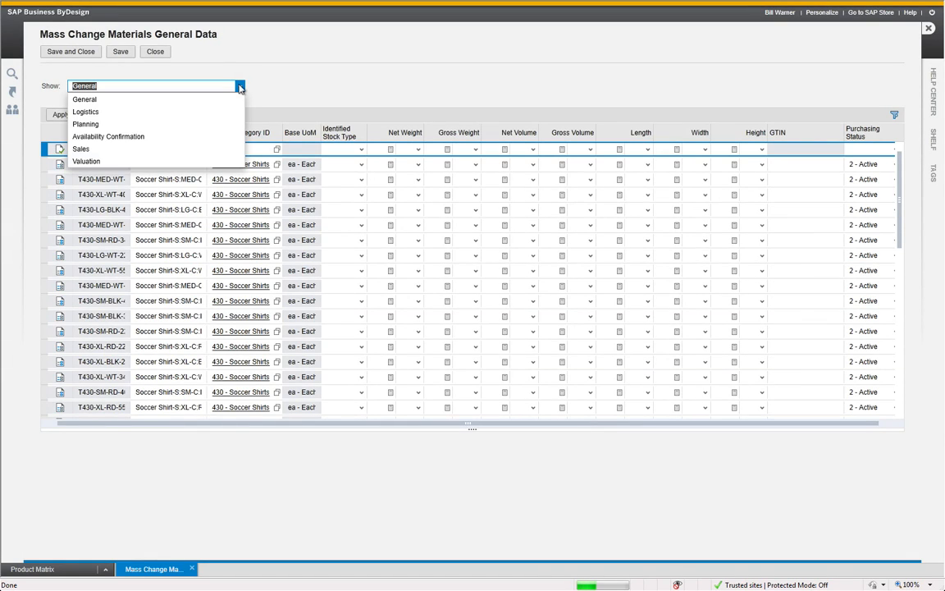
click(168, 162)
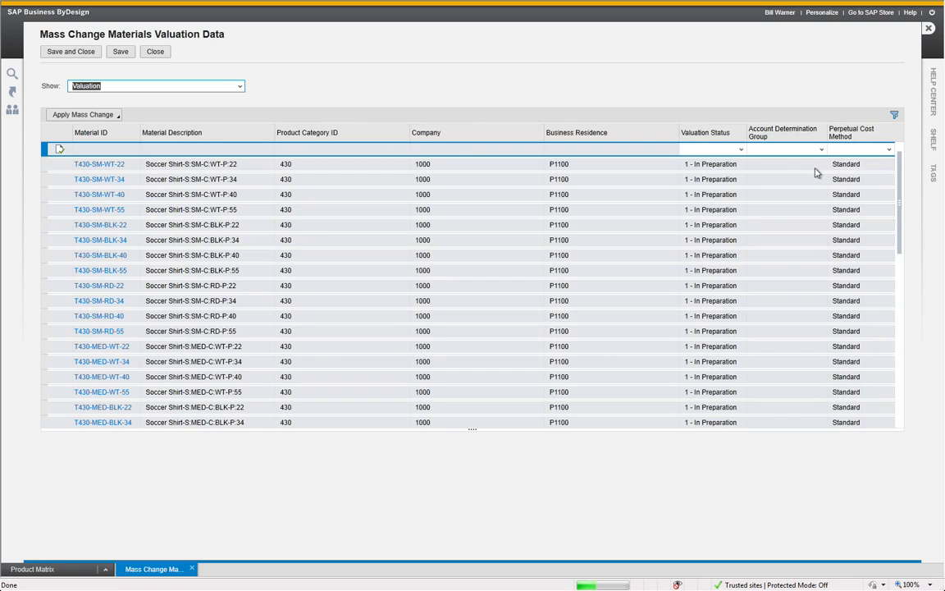
Set the mass change values to valuation status 2 - Active, account determination group 3050 - Trade Goods and perpetual cost method Standard
click(740, 150)
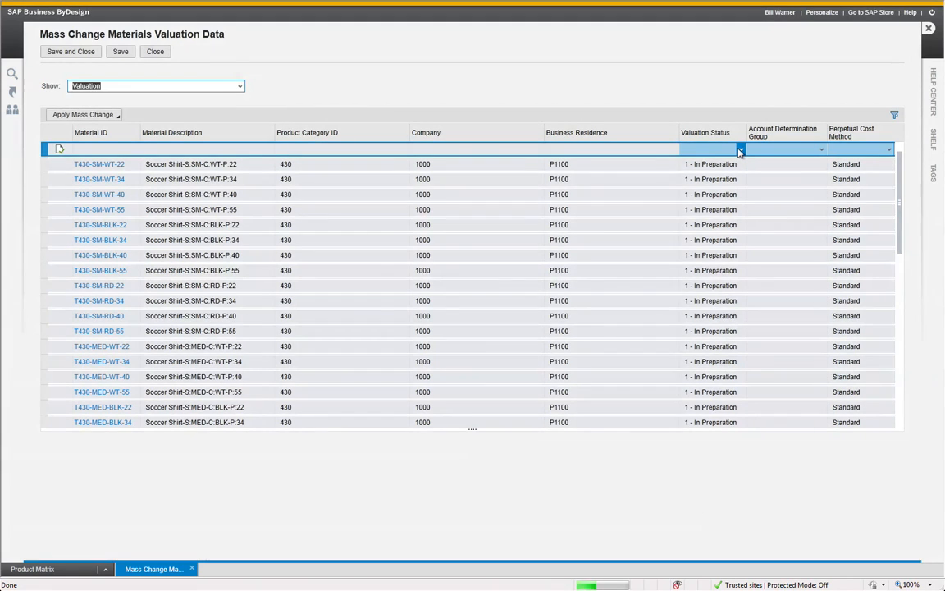
click(716, 173)
click(820, 149)
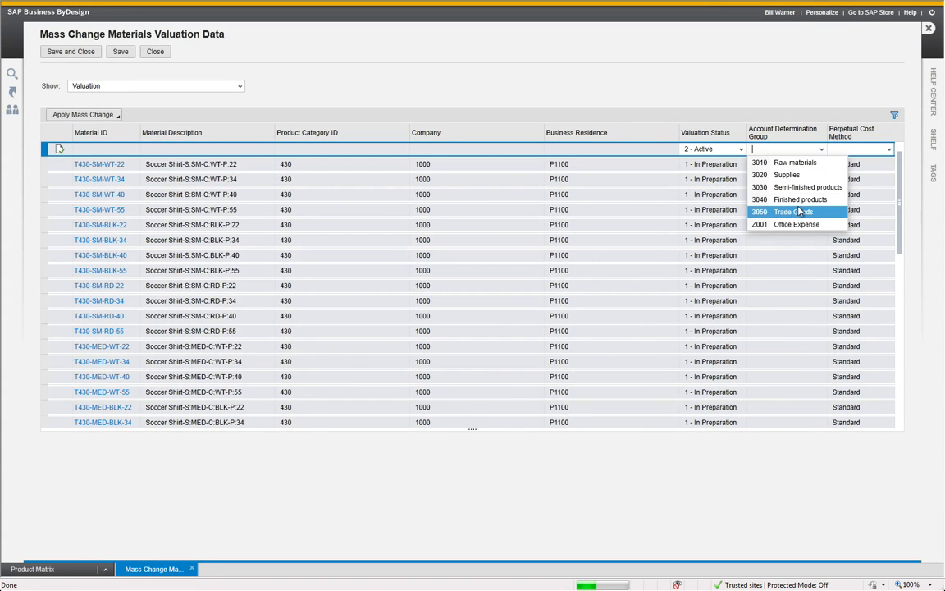
click(792, 212)
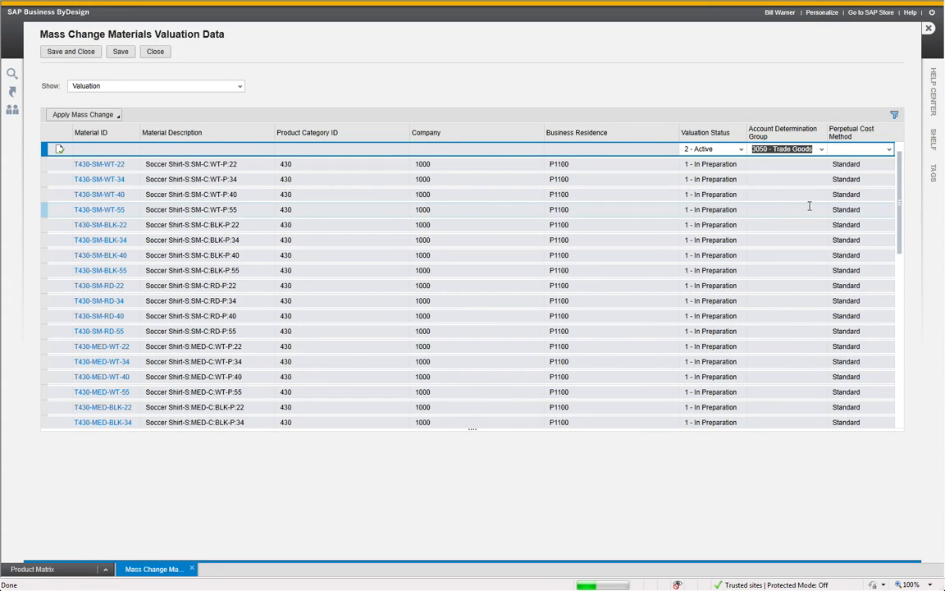
click(888, 150)
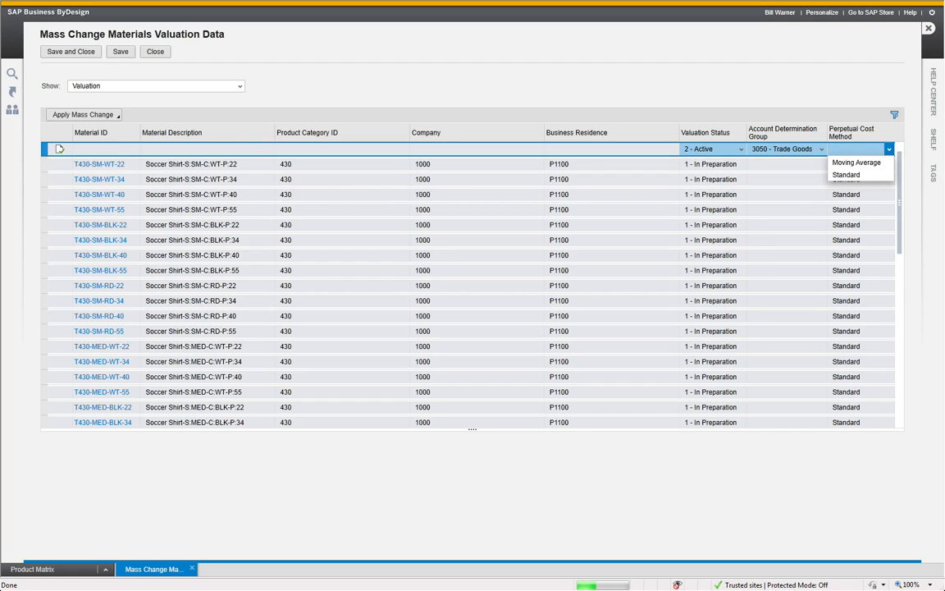
click(869, 175)
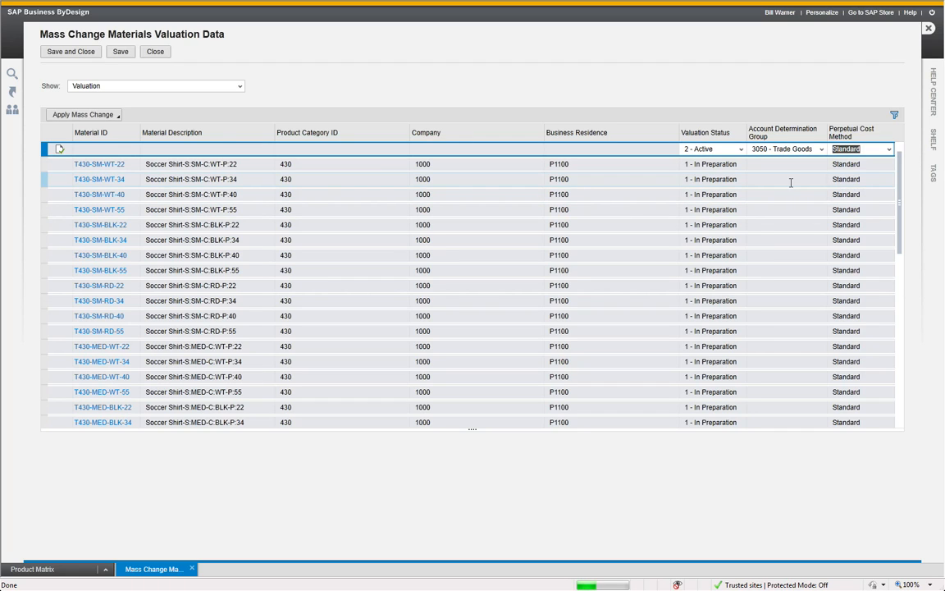
Apply the valuation mass change to all items, then save and close it
click(100, 117)
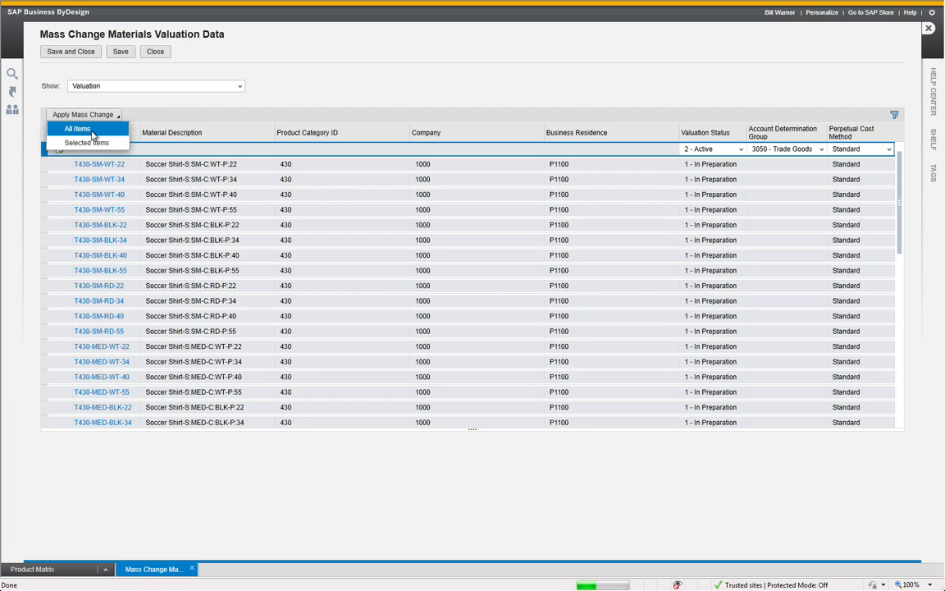
click(78, 129)
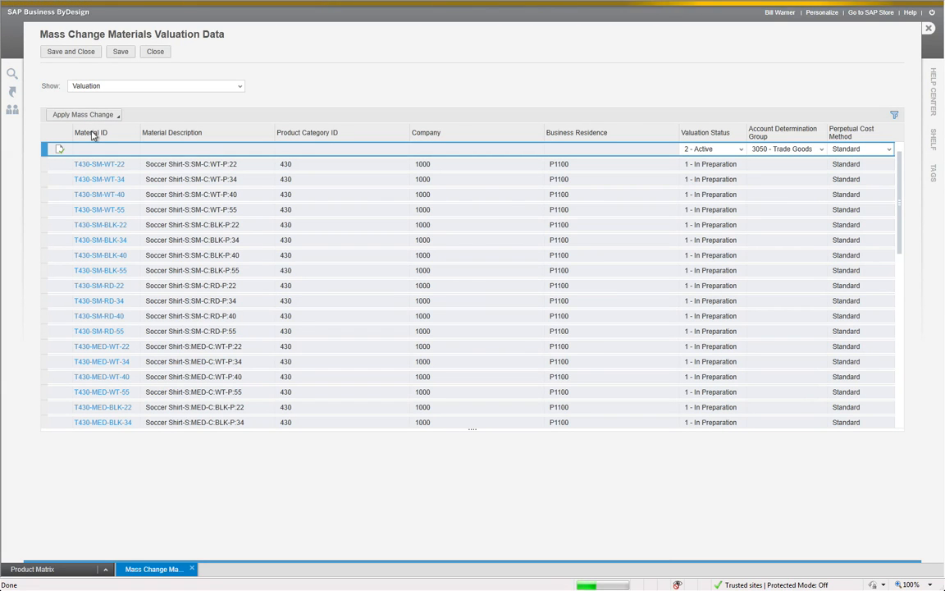
click(72, 53)
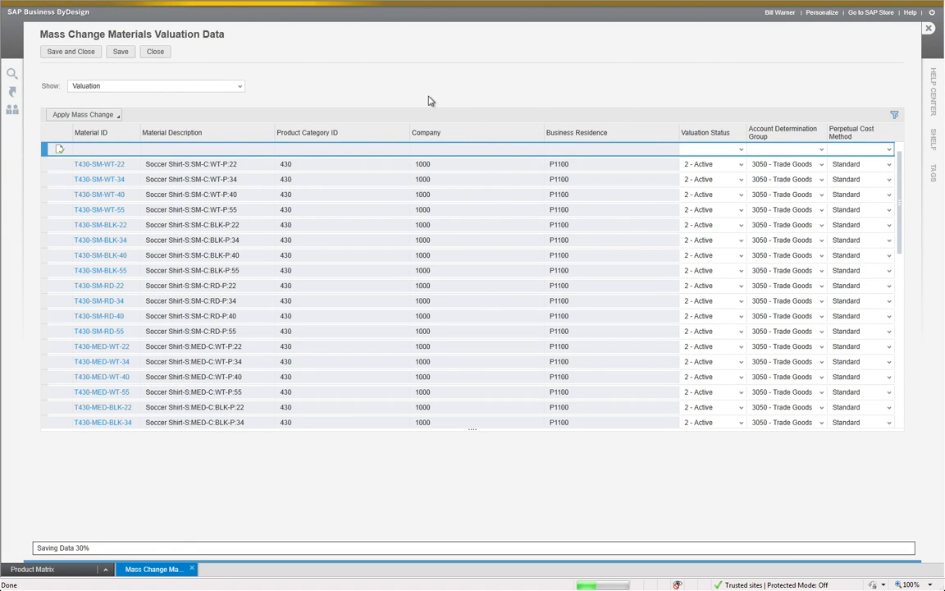
View the Modifying Product Attributes slide in the PowerPoint show, then switch back to SAP Business ByDesign
key(alt+Tab)
key(alt+Tab)
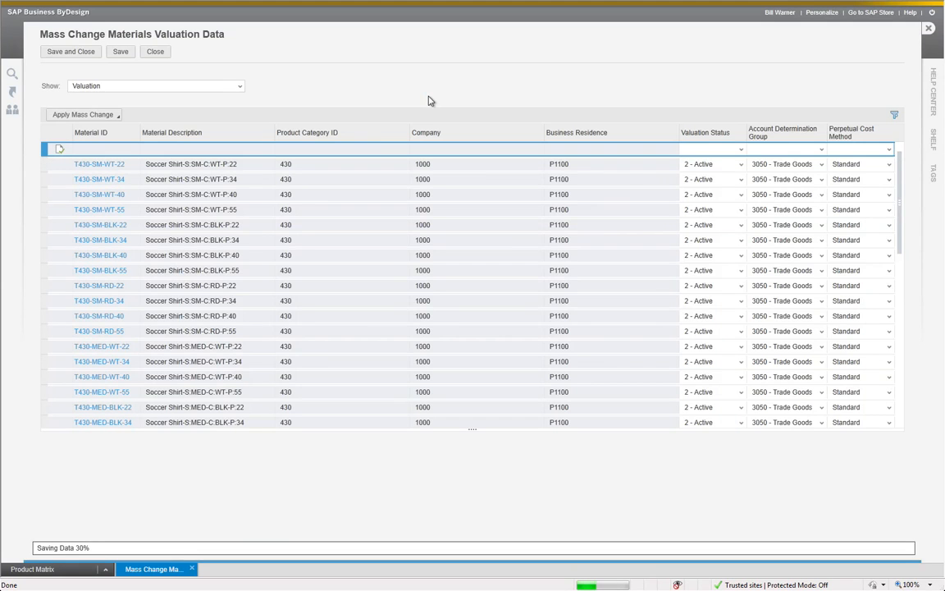
key(alt+Tab)
key(alt+Tab)
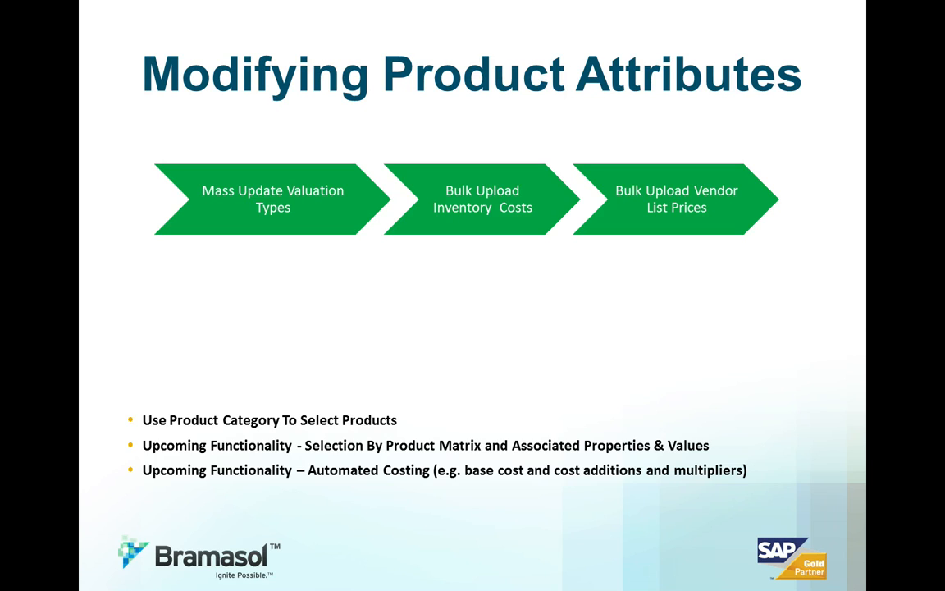
key(alt+Tab)
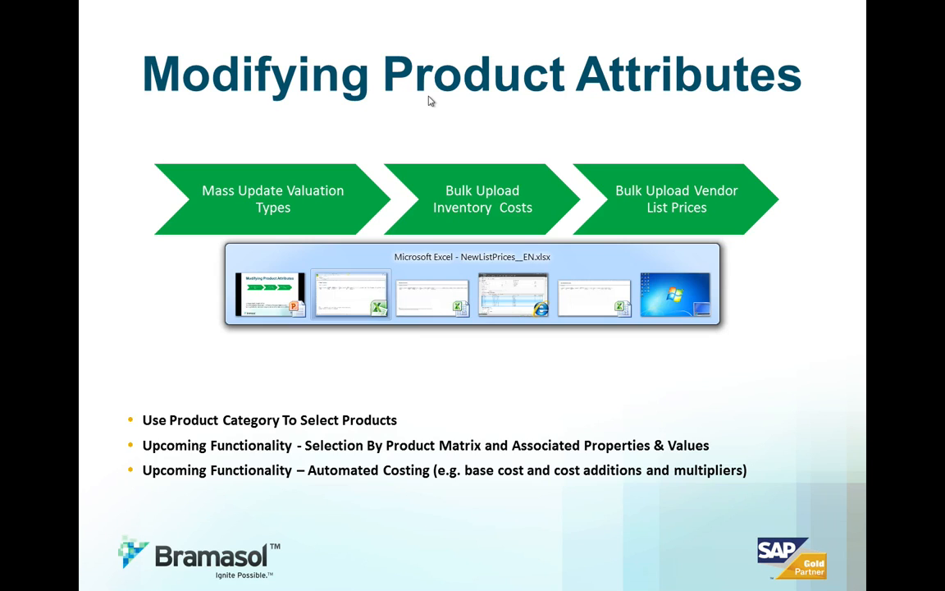
key(alt+Tab)
key(alt+Tab)
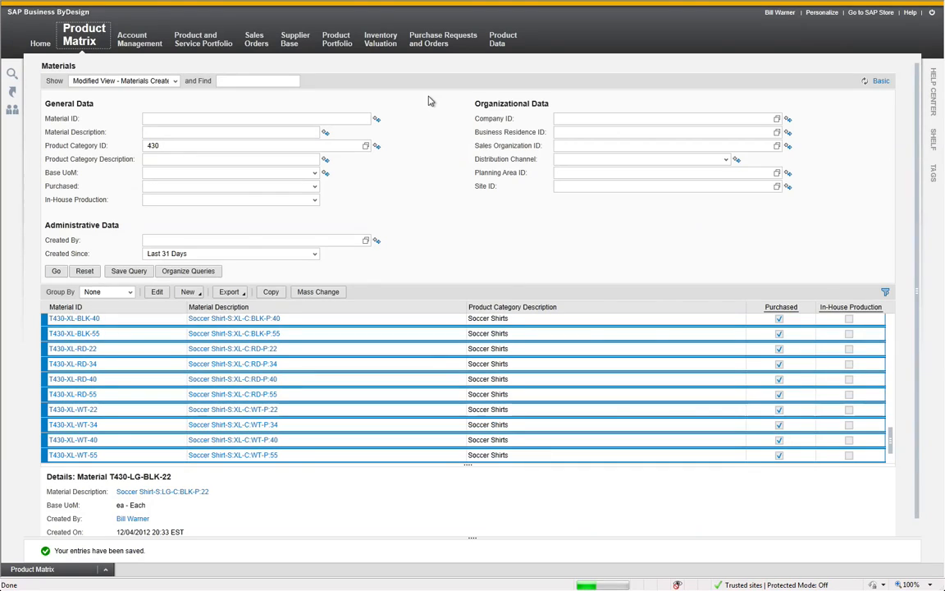
Export the filtered materials list to Microsoft Excel with the English template and open the downloaded ListofMaterials__EN.xlsx
click(225, 292)
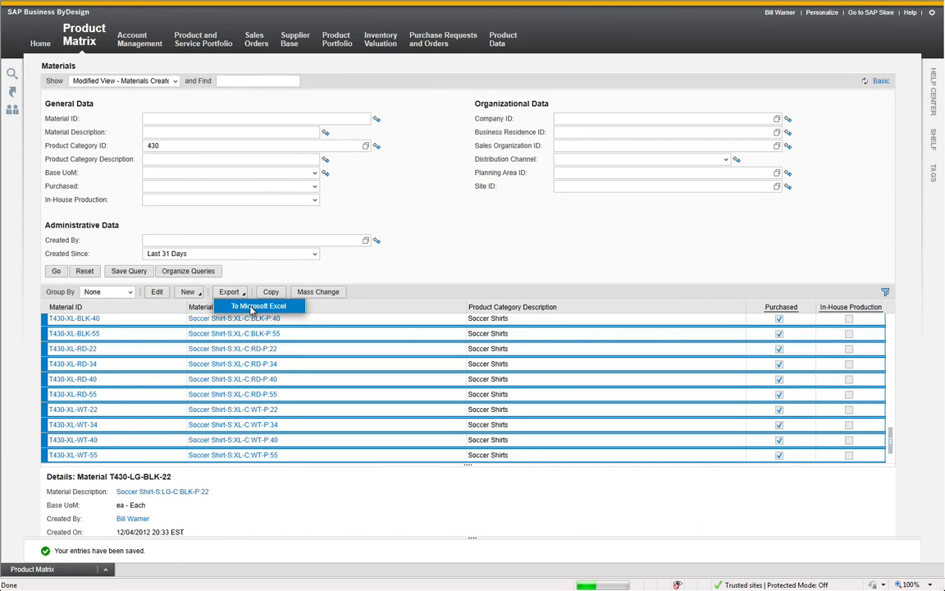
click(253, 306)
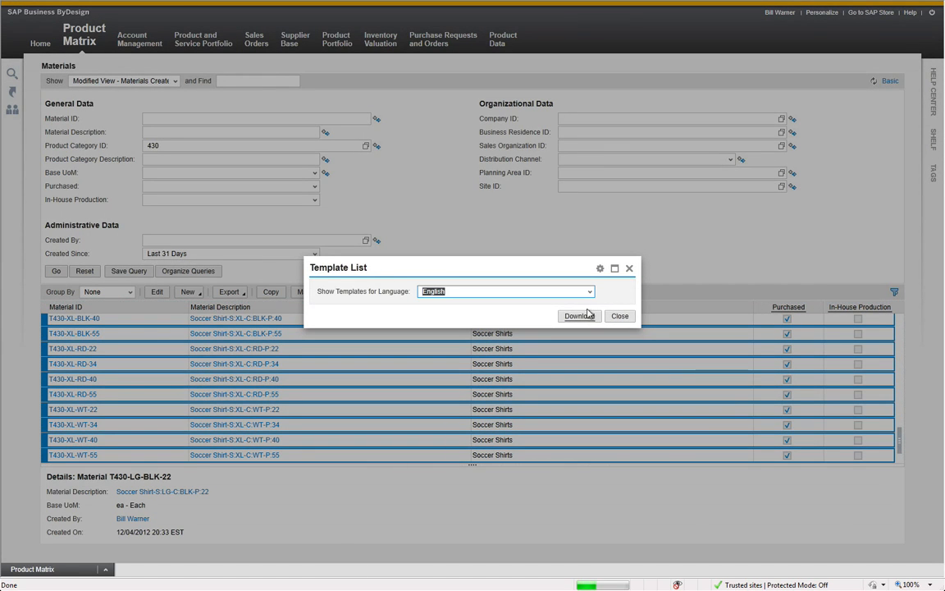
click(579, 317)
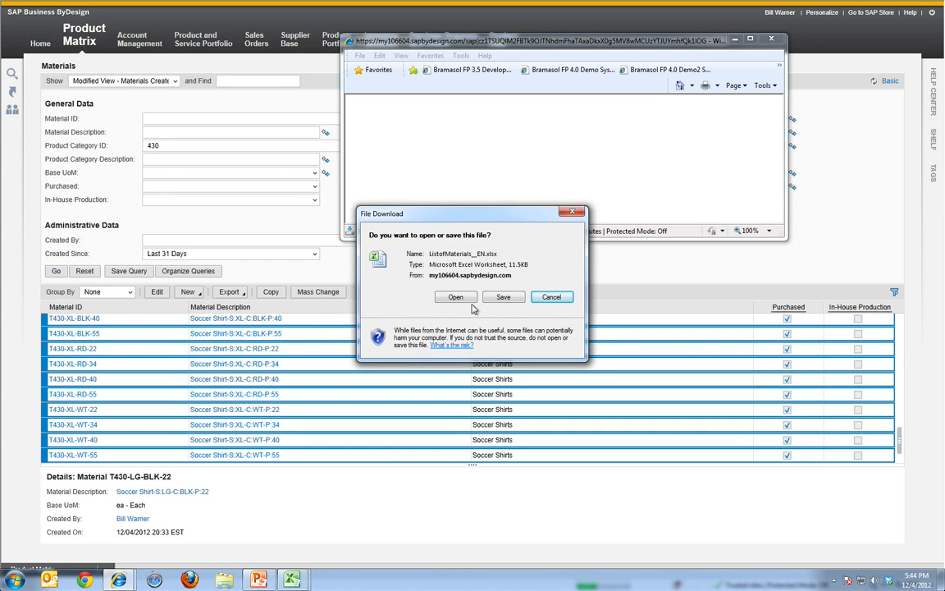
click(455, 297)
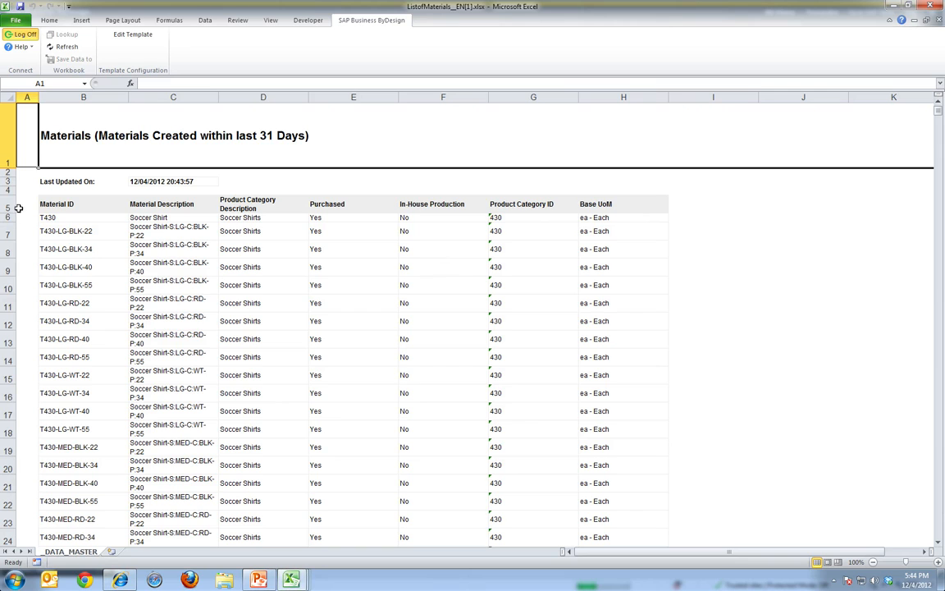
Copy the material IDs from T430-LG-BLK-22 through T430-XL-WT-55 and paste them as values into the Material ID column of NewMaterialUnitCosts__EN.xlsx
click(62, 230)
key(ctrl+shift+Down)
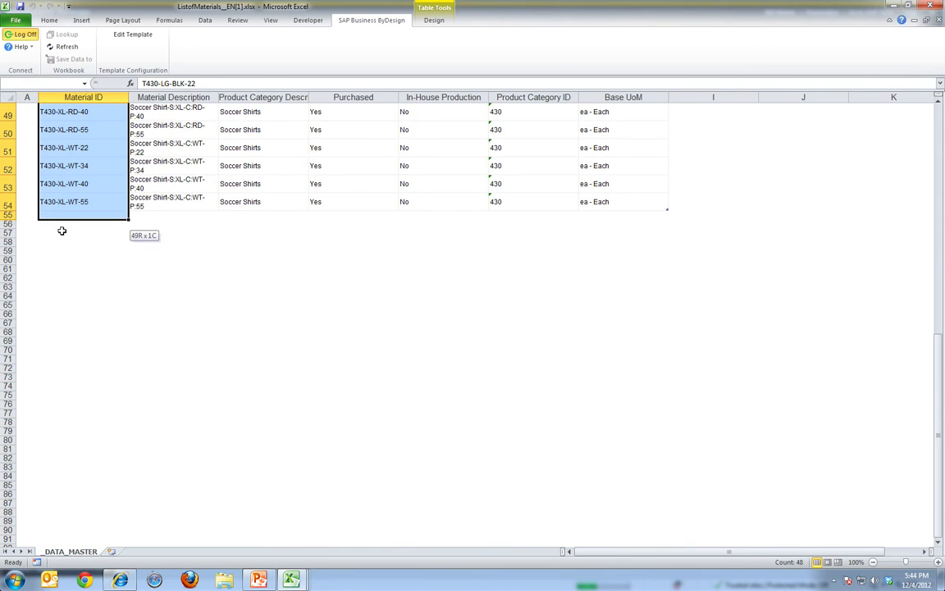
key(ctrl+c)
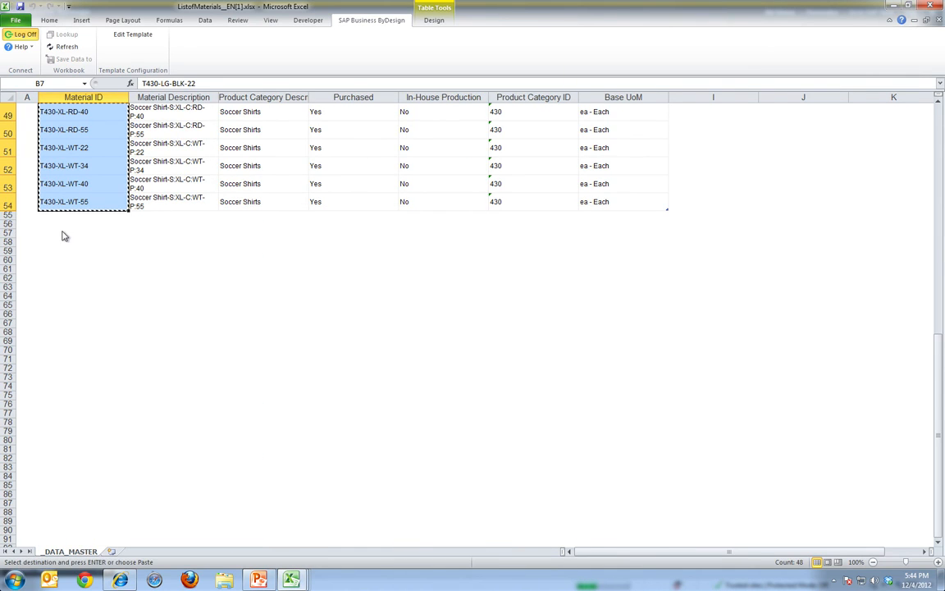
key(alt+Tab)
key(alt+Tab)
key(alt+Tab)
key(alt+Tab)
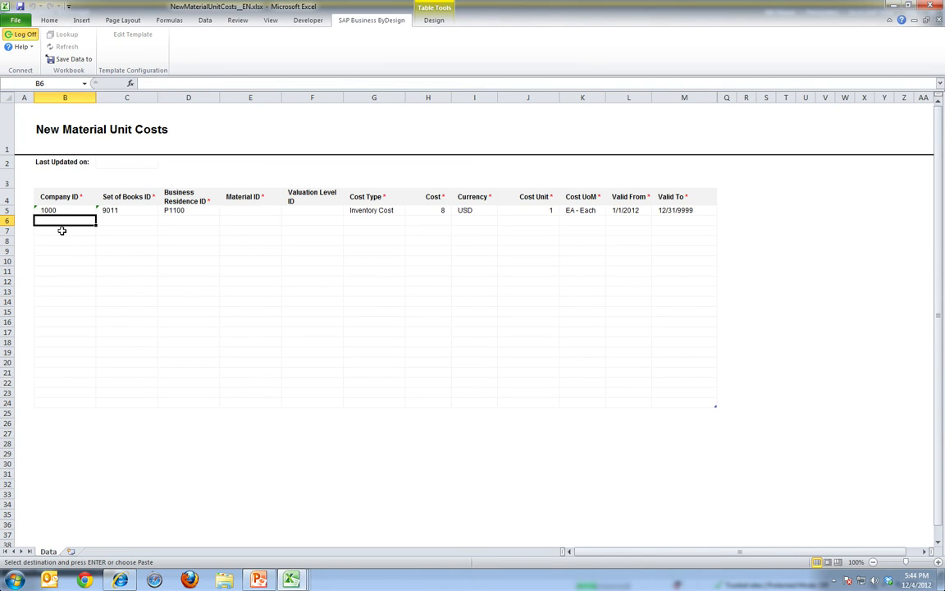
click(242, 211)
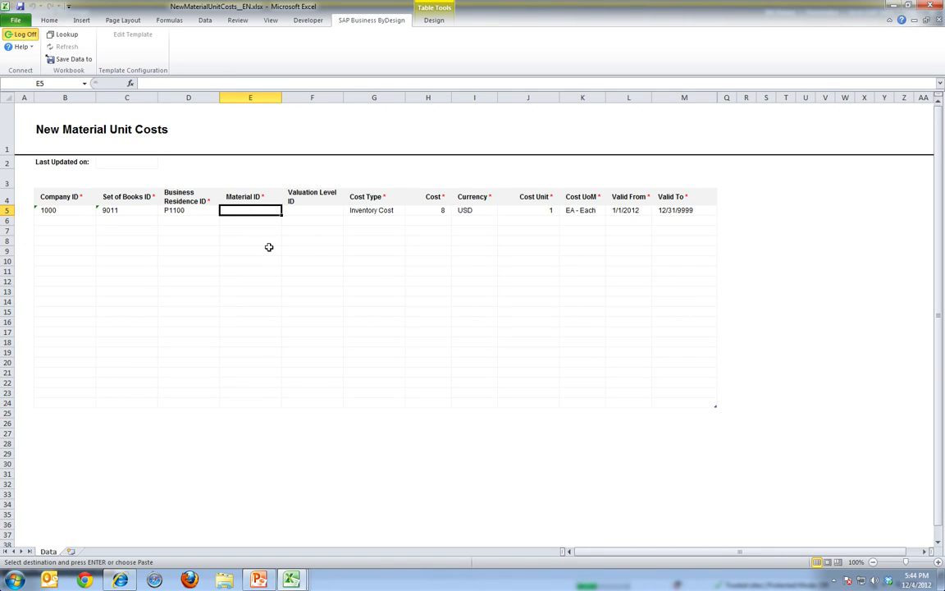
right_click(244, 213)
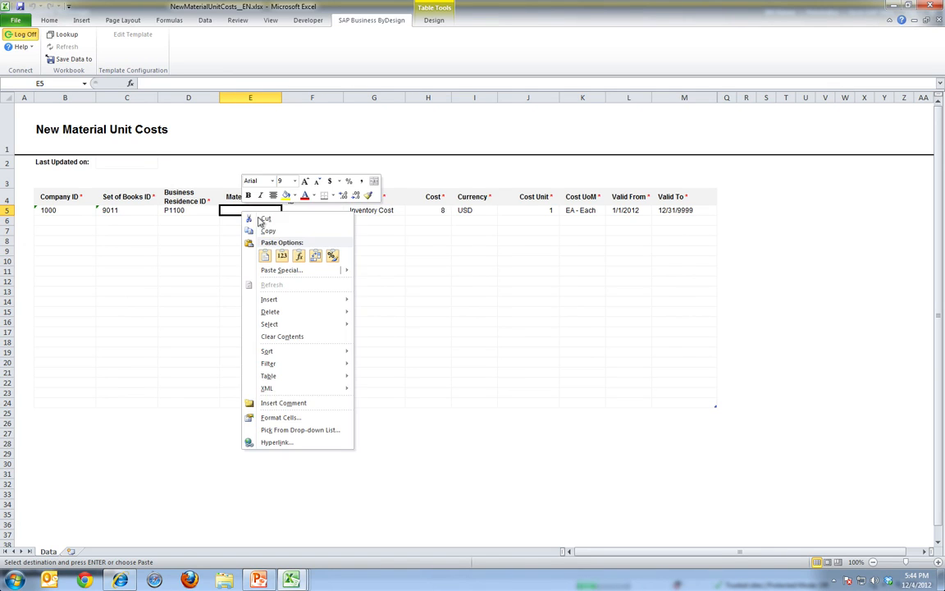
click(283, 257)
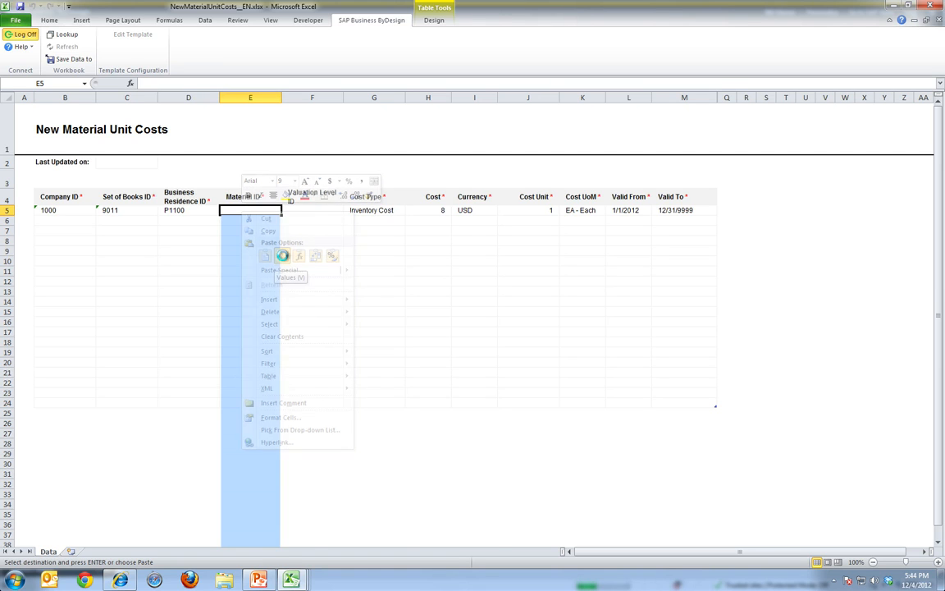
Copy company ID 1000, set of books ID 9011 and business residence ID P1100 from the first row down to all material rows
click(81, 208)
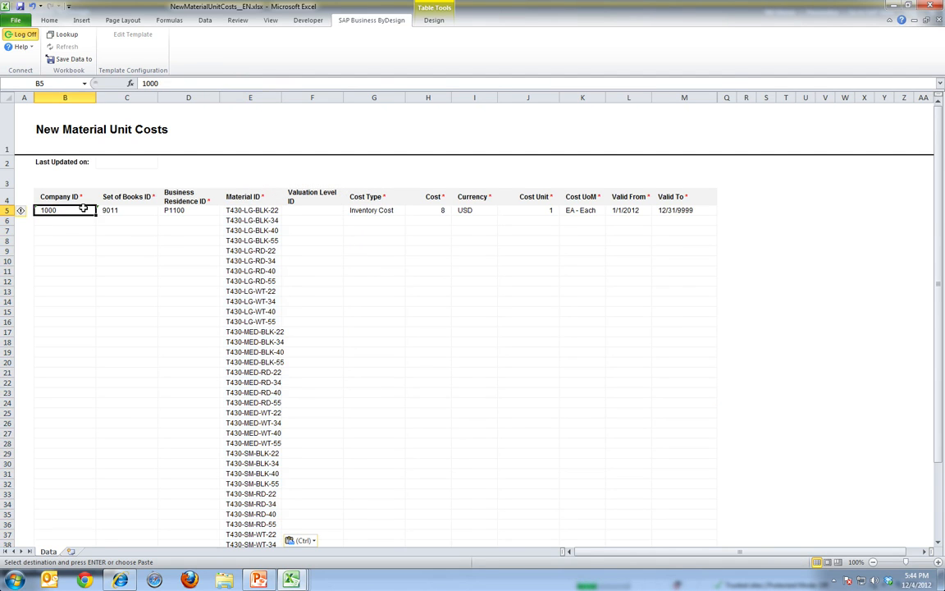
key(shift+Right)
key(shift+Right)
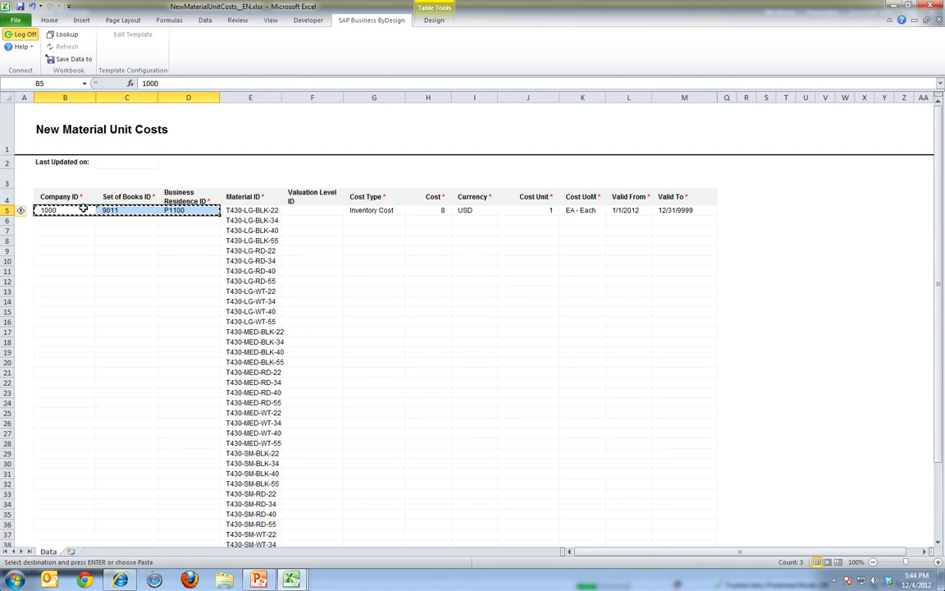
key(shift+Page_Down)
key(shift+Down)
key(shift+Down)
key(shift+Down)
key(shift+Down)
key(shift+Down)
key(shift+Down)
key(shift+Down)
key(shift+Down)
key(shift+Down)
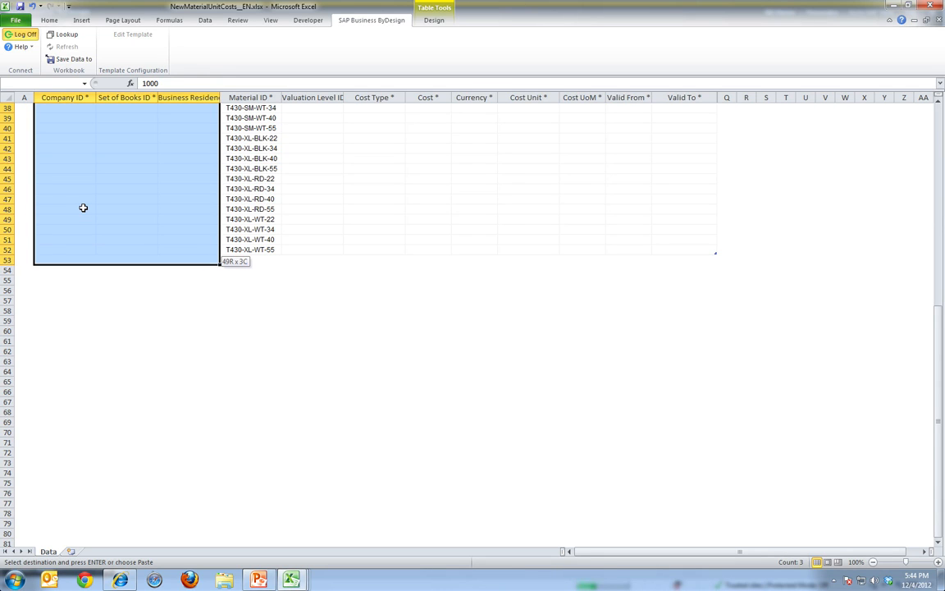
key(ctrl+v)
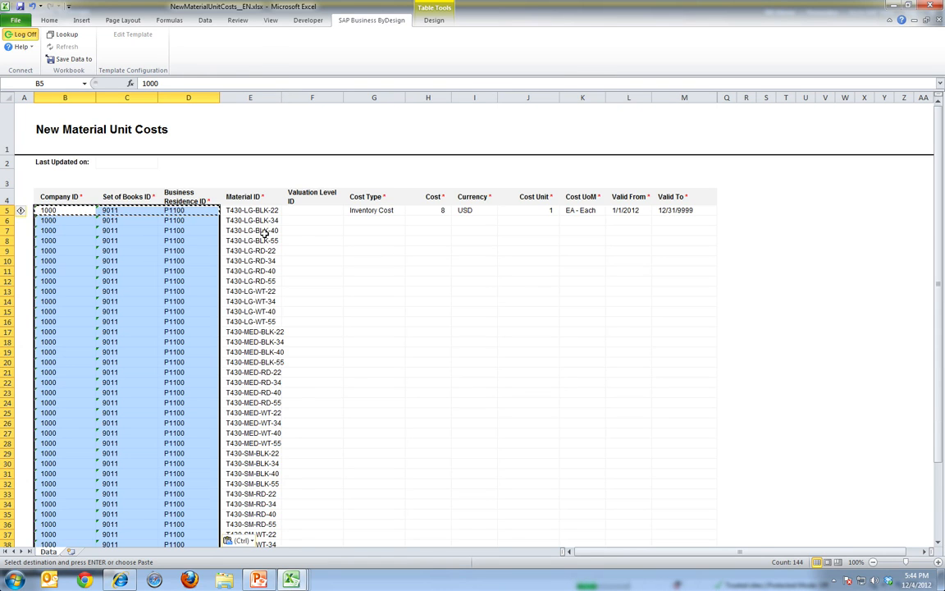
click(382, 211)
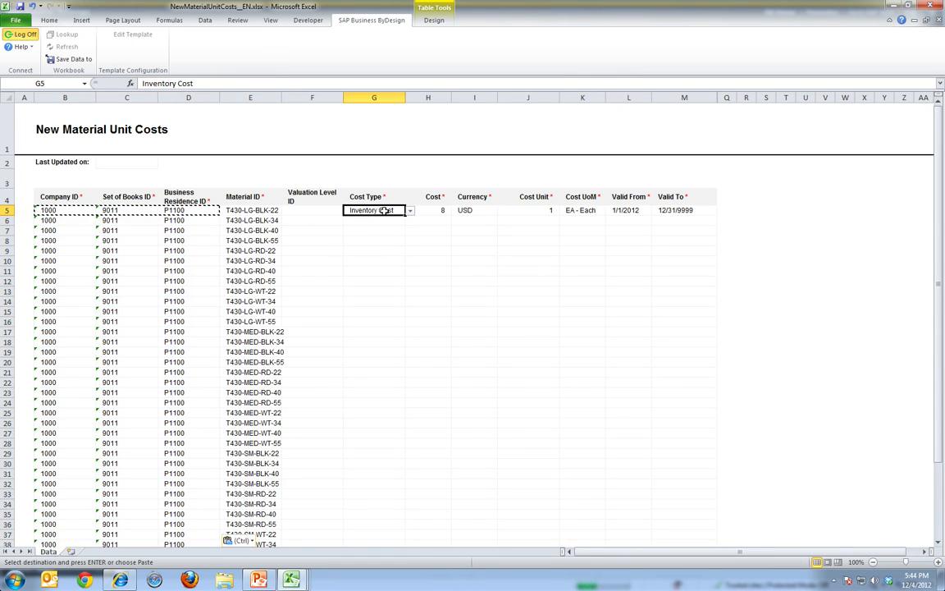
key(shift+Right)
key(shift+Right)
key(shift+Right)
key(shift+Right)
key(shift+Right)
key(shift+Right)
key(shift+Right)
key(shift+Right)
key(shift+Right)
key(shift+Right)
key(shift+Left)
key(shift+Left)
key(shift+Left)
key(shift+Left)
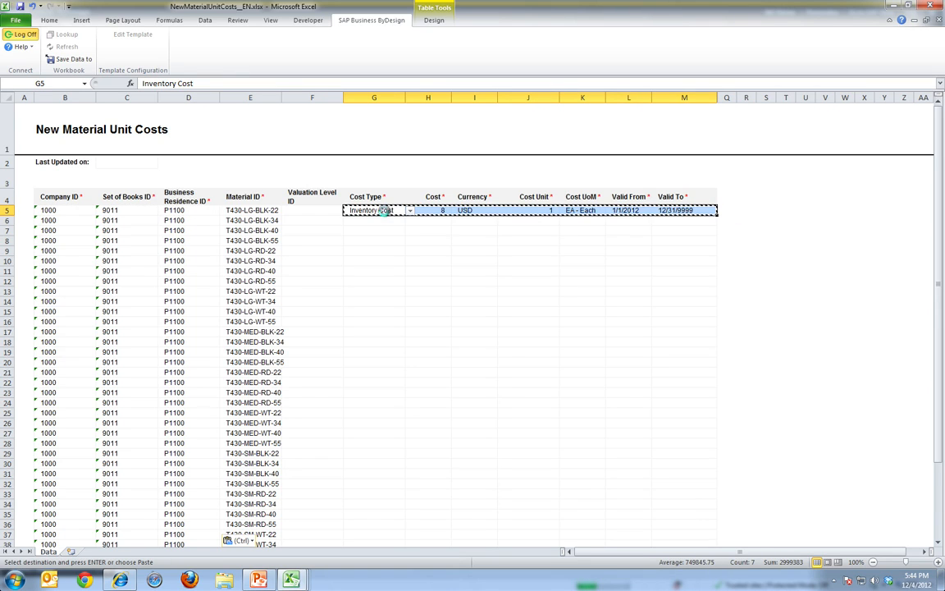
key(ctrl+c)
key(shift+Down)
key(shift+Down)
key(shift+Down)
key(shift+Down)
key(shift+Down)
key(shift+Down)
key(shift+Down)
key(shift+Down)
key(shift+Down)
key(shift+Down)
key(shift+Down)
key(shift+Down)
key(shift+Down)
key(shift+Down)
key(shift+Down)
key(shift+Down)
key(shift+Down)
key(shift+Down)
key(shift+Down)
key(shift+Down)
key(shift+Down)
key(shift+Down)
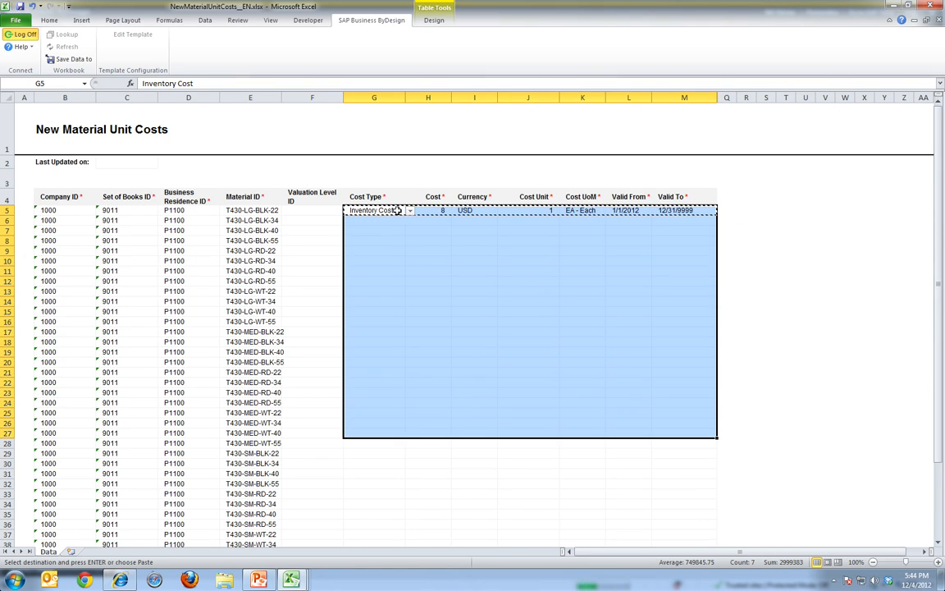
click(439, 211)
key(Escape)
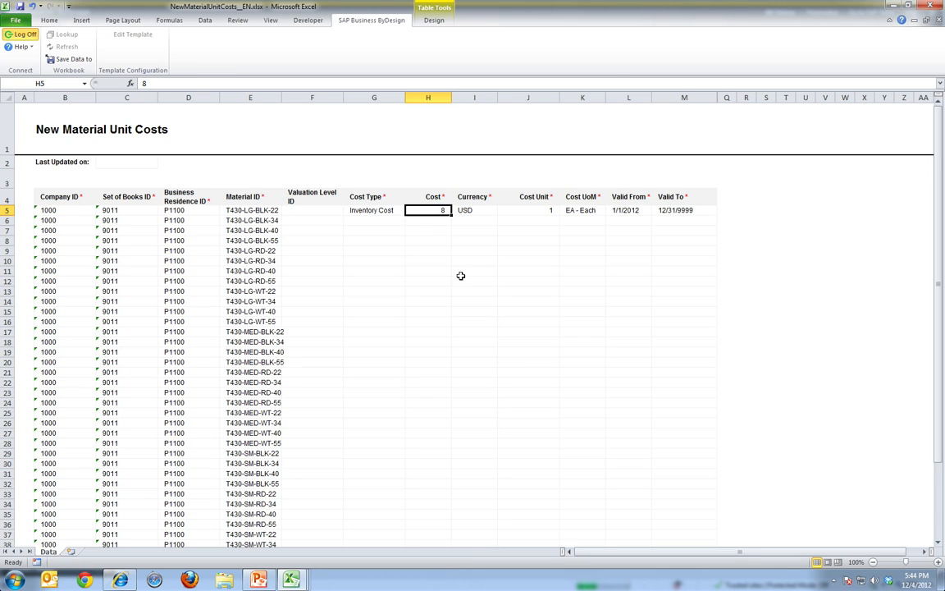
Set the inventory cost of the first material row, T430-LG-BLK-22, to 10
click(375, 210)
key(shift+Right)
key(shift+Right)
key(shift+Right)
key(shift+Right)
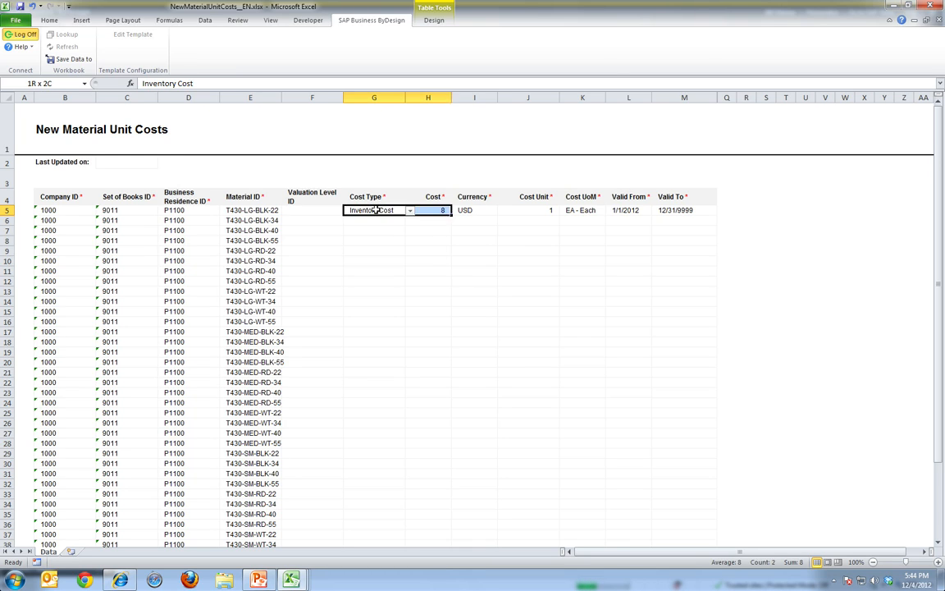
key(Left)
key(Right)
key(Right)
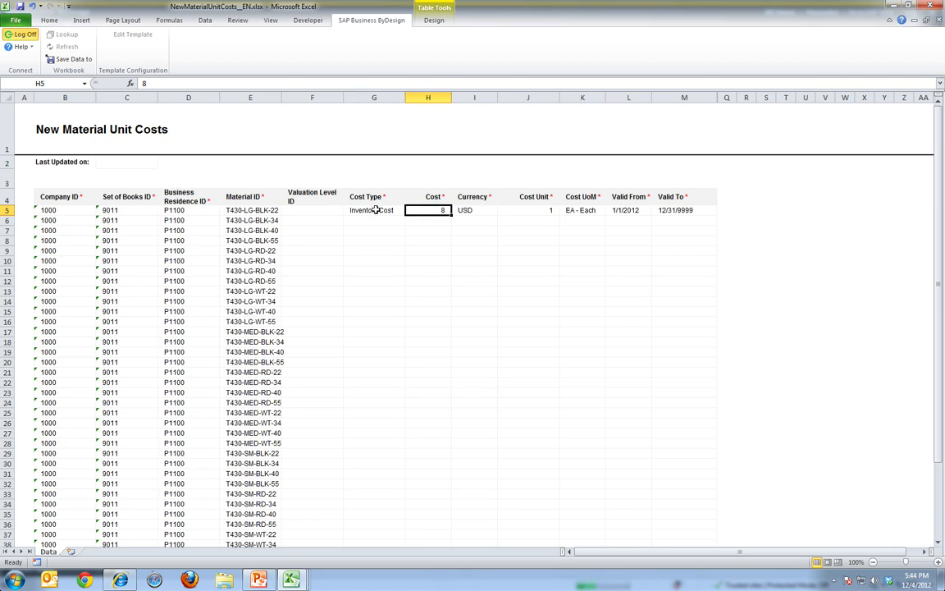
text(10)
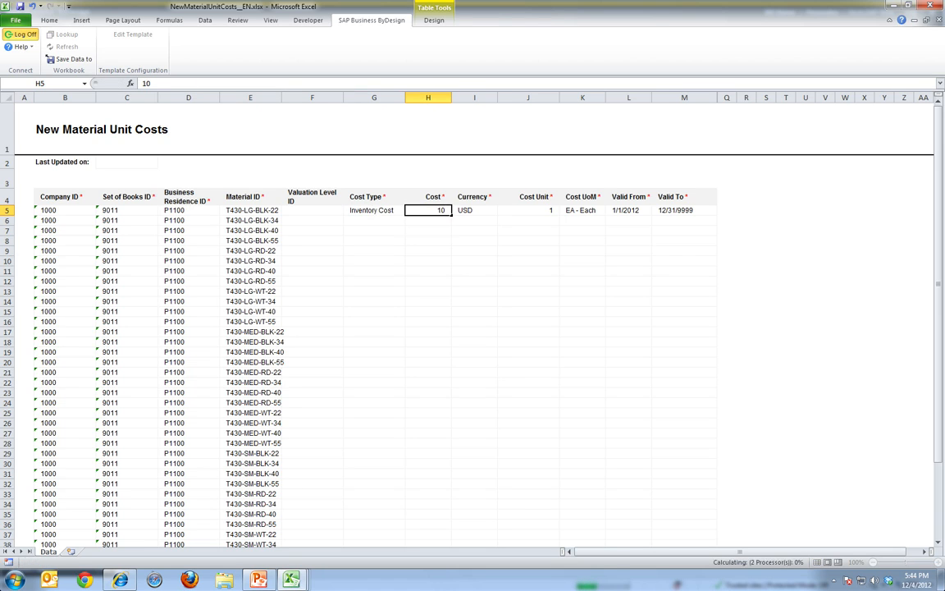
Copy the first row's values from Cost Type through Valid To down to all material rows, ending at T430-XL-WT-55
key(Left)
key(shift+Right)
key(shift+Right)
key(shift+Right)
key(shift+Right)
key(shift+Right)
key(shift+Right)
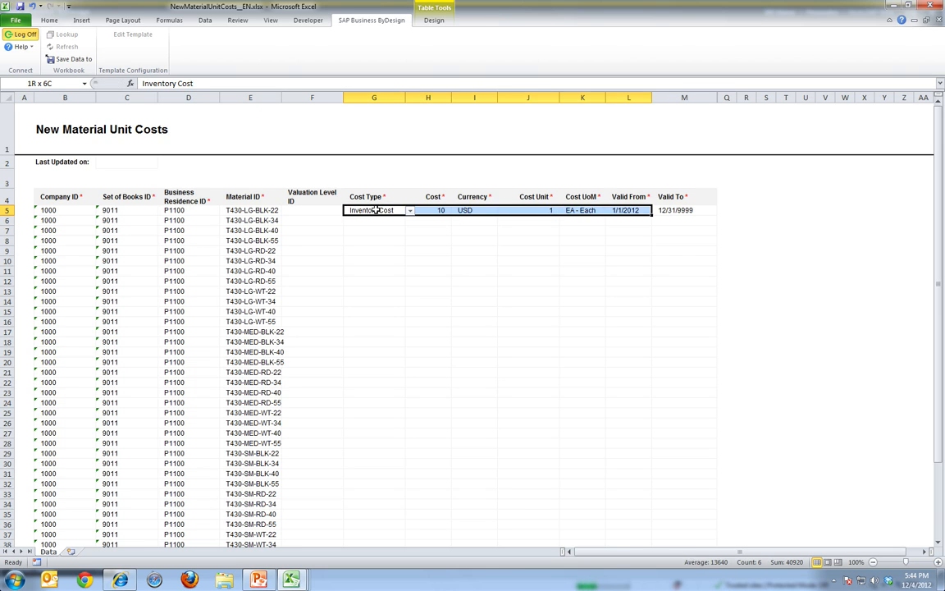
key(ctrl+c)
key(shift+Down)
key(shift+Down)
key(shift+Down)
key(shift+Down)
key(shift+Down)
key(shift+Down)
key(shift+Down)
key(shift+Down)
key(shift+Down)
key(shift+Down)
key(shift+Down)
key(shift+Down)
key(shift+Down)
key(shift+Down)
key(shift+Down)
key(shift+Down)
key(shift+Down)
key(shift+Down)
key(shift+Down)
key(shift+Down)
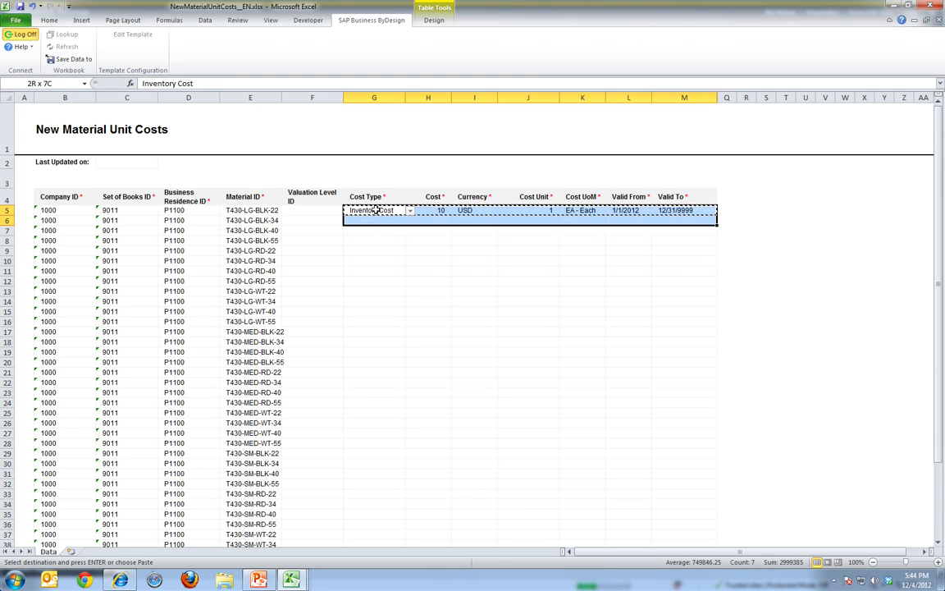
key(shift+Down)
key(shift+Down)
key(shift+Down)
key(shift+Down)
key(shift+Down)
key(shift+Down)
key(shift+Down)
key(shift+Down)
key(shift+Down)
key(shift+Down)
key(shift+Down)
key(shift+Down)
key(shift+Down)
key(shift+Down)
key(shift+Down)
key(shift+Down)
key(shift+Down)
key(shift+Down)
key(shift+Down)
key(shift+Down)
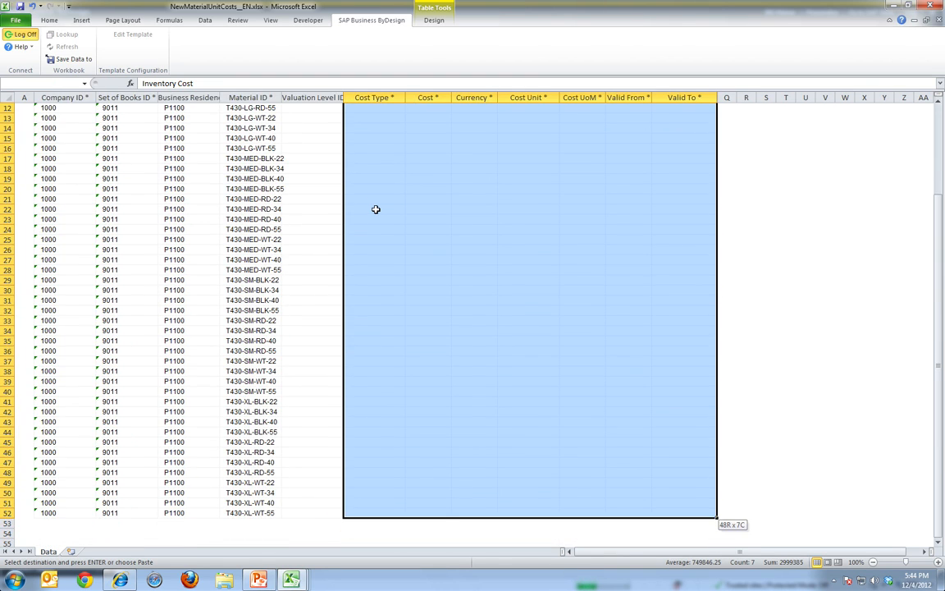
key(ctrl+v)
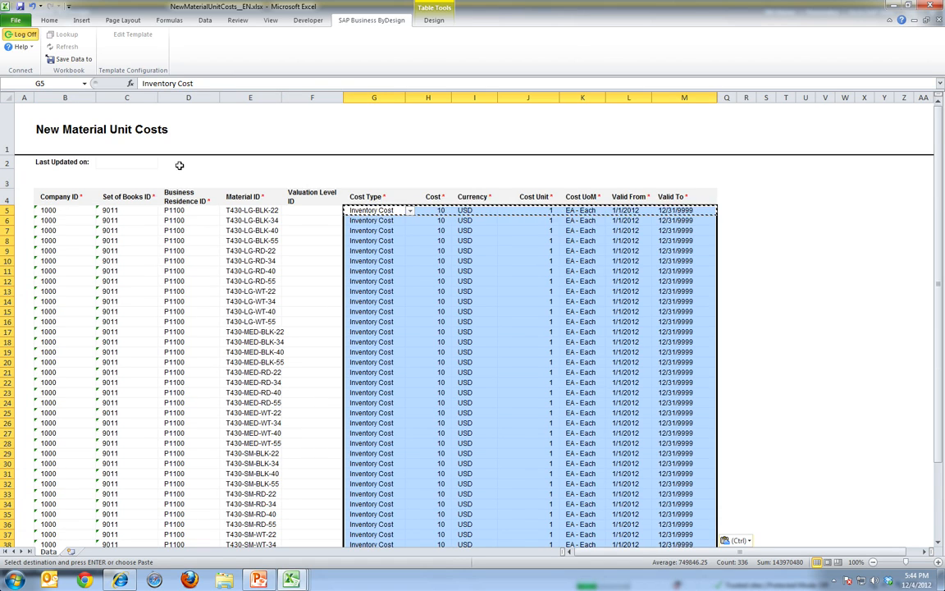
Save the completed material unit costs to SAP Business ByDesign and close the resulting message
key(Escape)
click(141, 262)
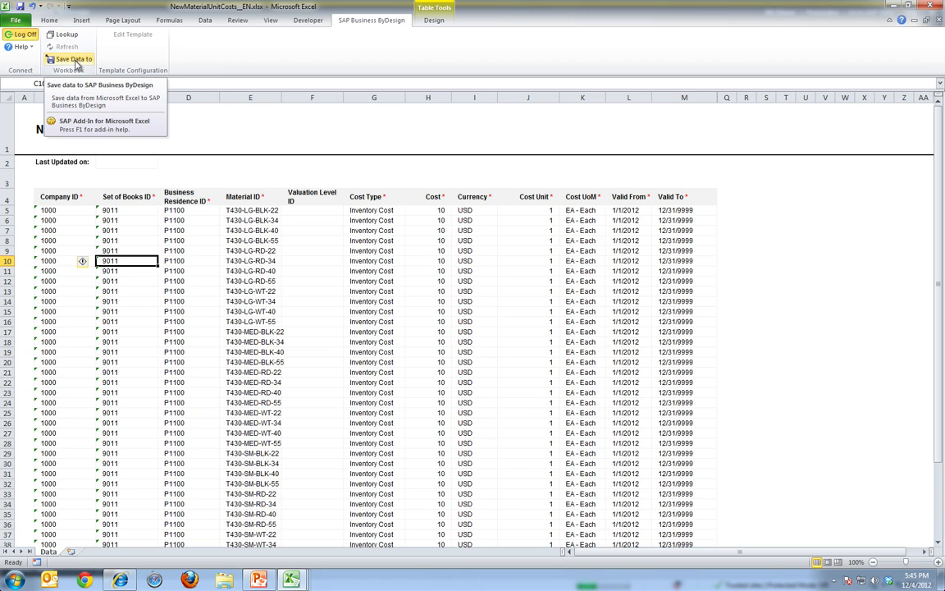
click(74, 60)
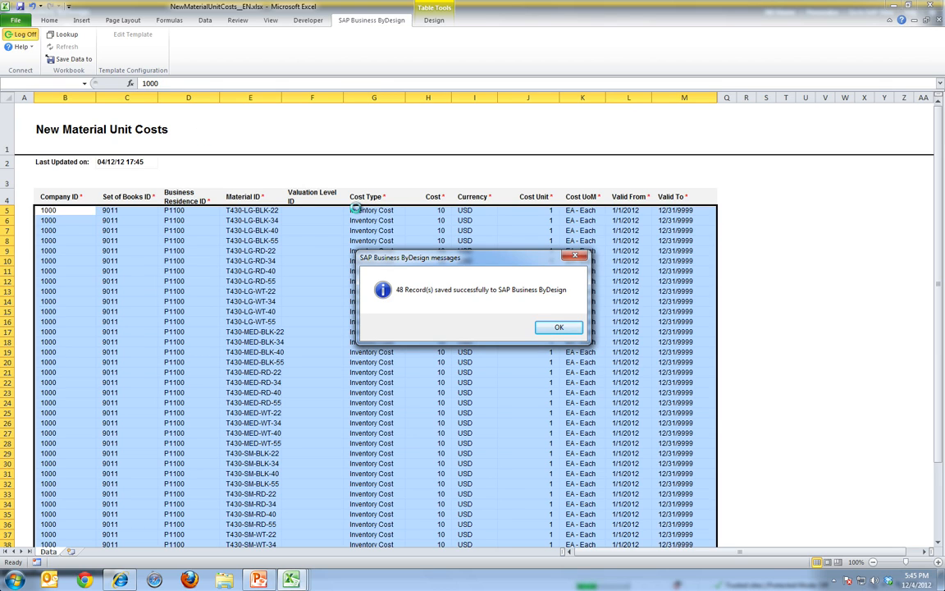
click(560, 328)
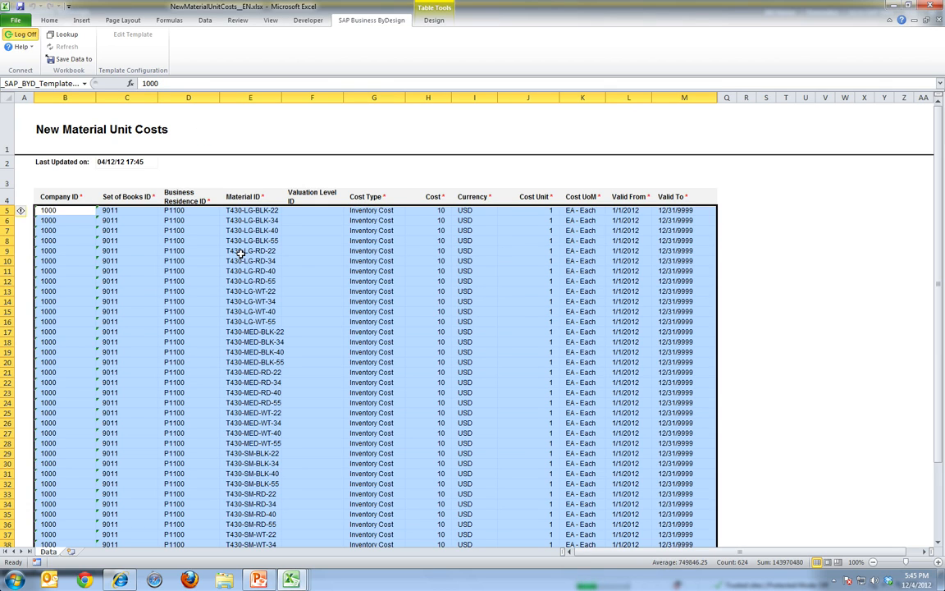
Switch to SAP Business ByDesign, open Material Unit Costs under Inventory Valuation, and view the options for importing unit costs
key(alt+Tab)
key(Tab)
key(Tab)
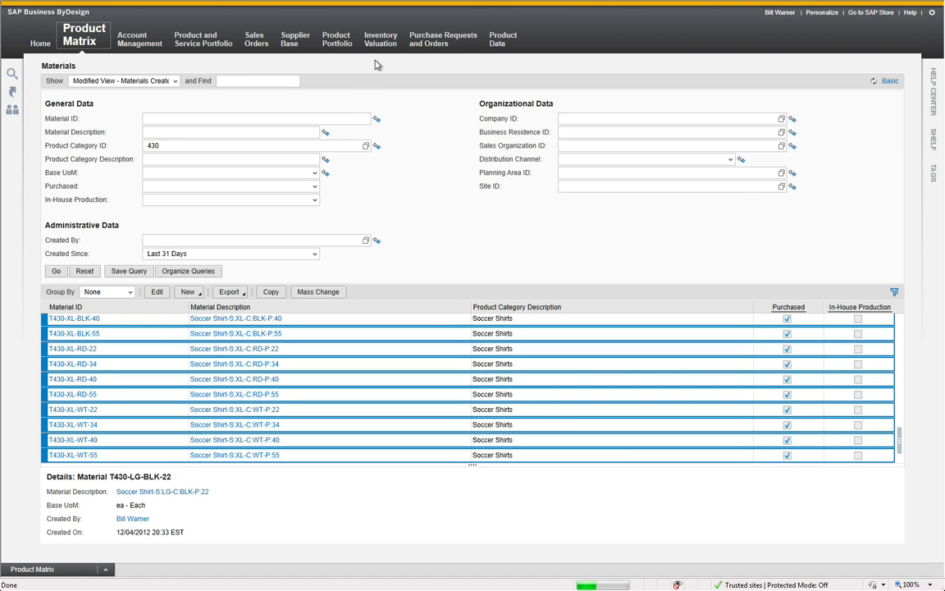
mouse_move(380, 45)
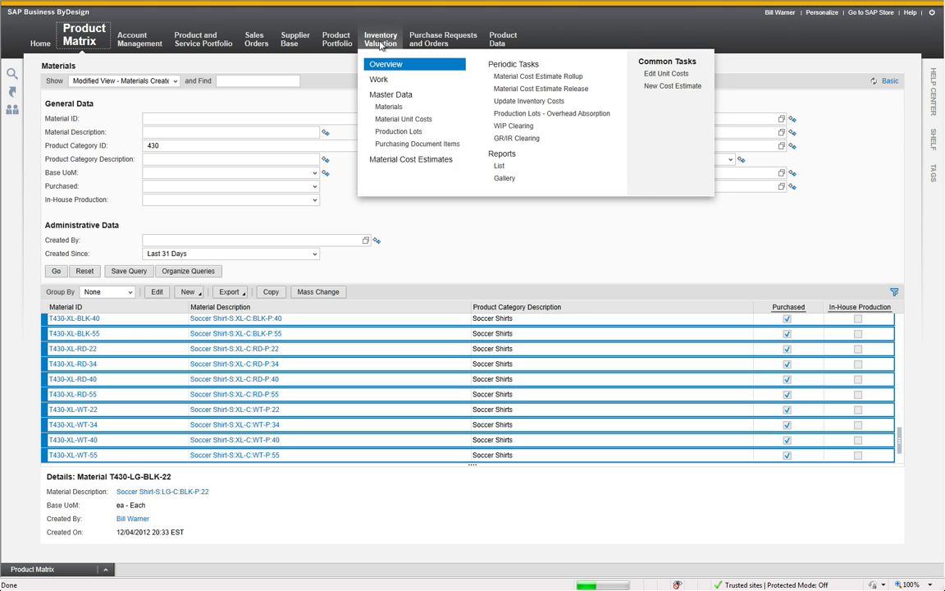
click(414, 122)
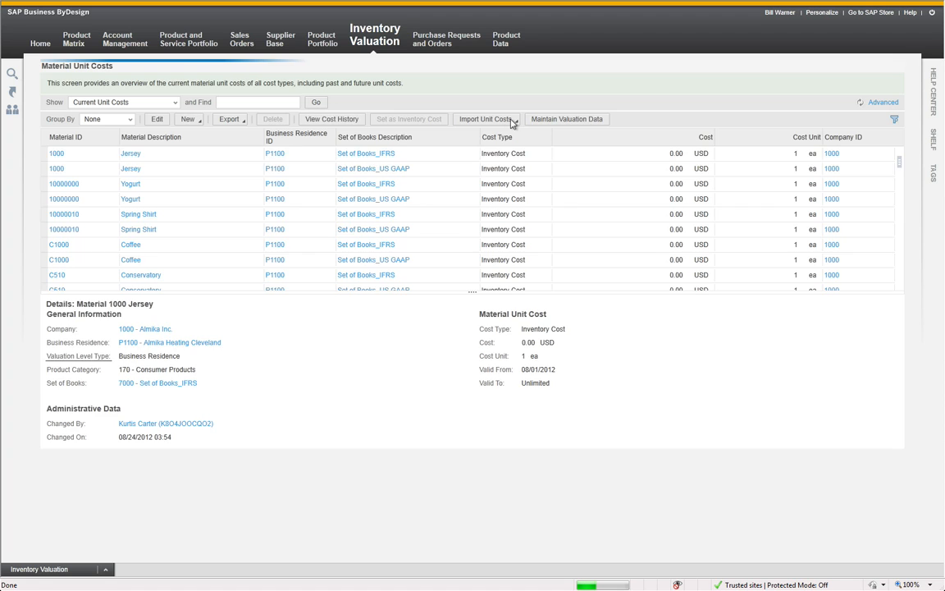
click(513, 123)
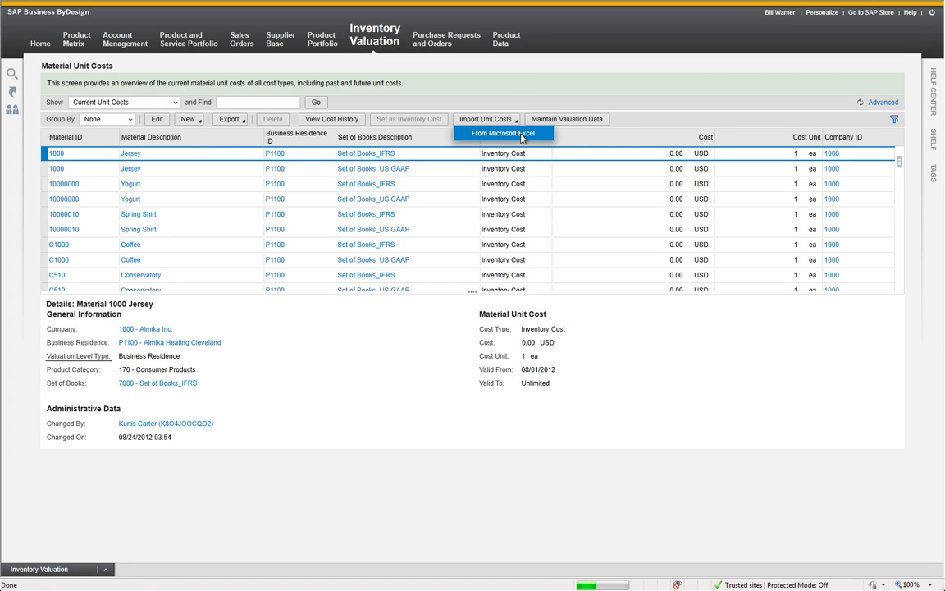
click(502, 96)
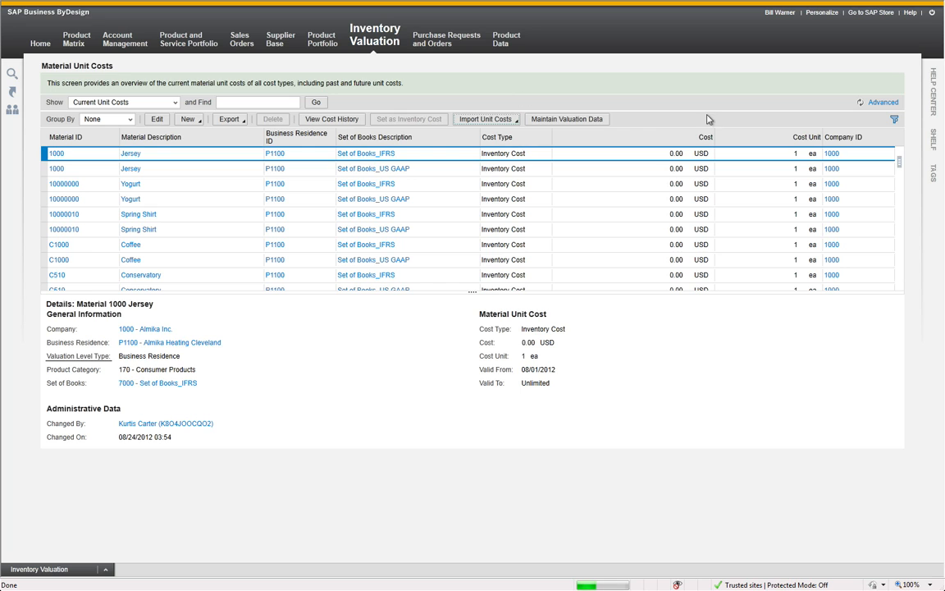
Use the advanced search to filter the material unit costs by product category ID 430
click(886, 103)
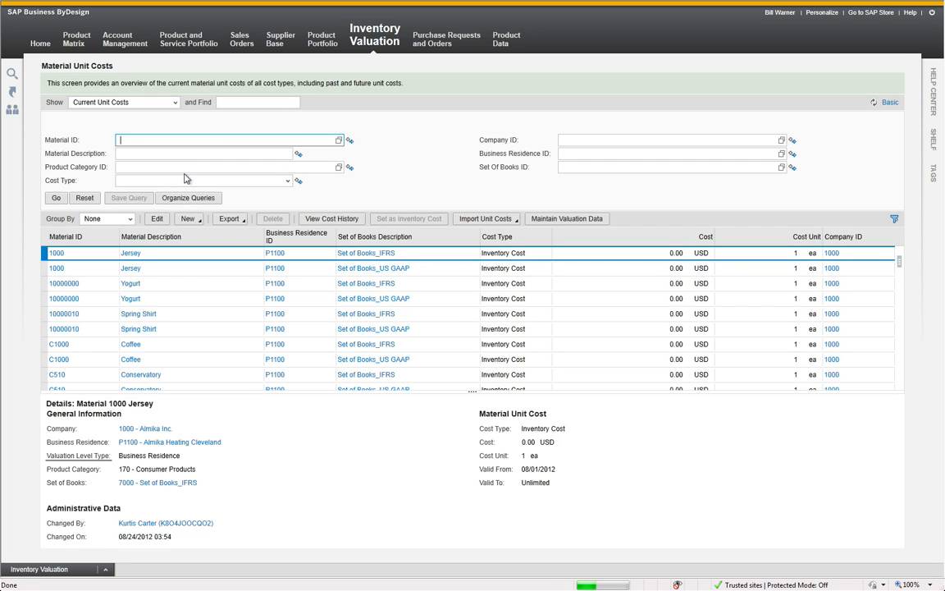
click(183, 167)
text(430)
key(Return)
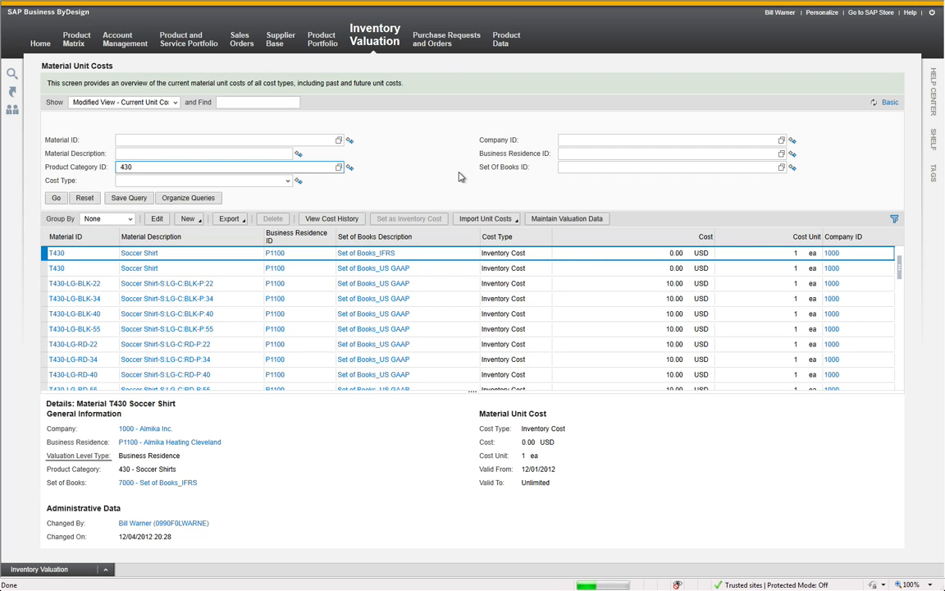
View the Modifying Product Attributes slide in PowerPoint, then return to SAP Business ByDesign
key(alt+Tab)
key(alt+Tab)
key(alt+Tab)
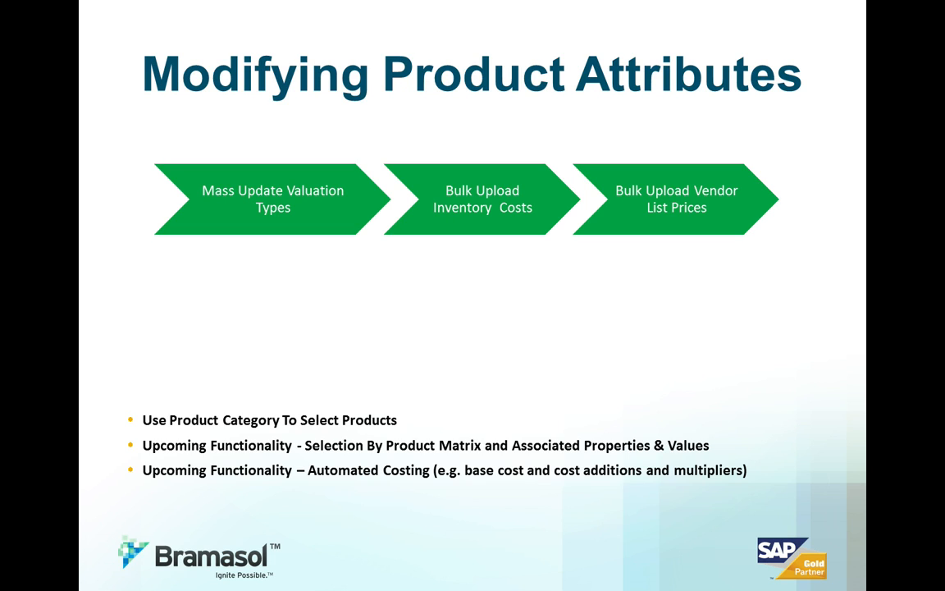
key(alt+Tab)
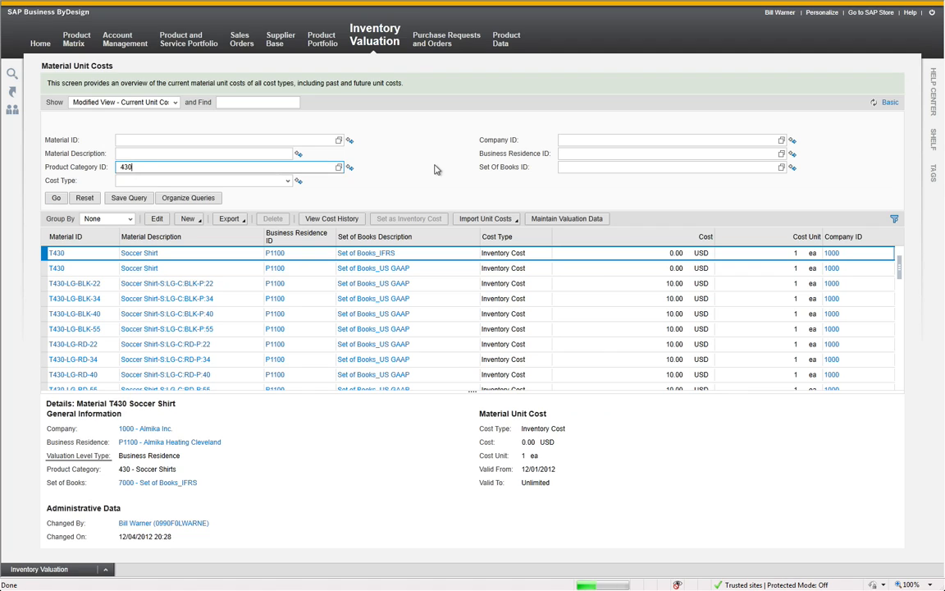
Open List Prices in the Product Portfolio and view the options for creating new list prices
mouse_move(321, 47)
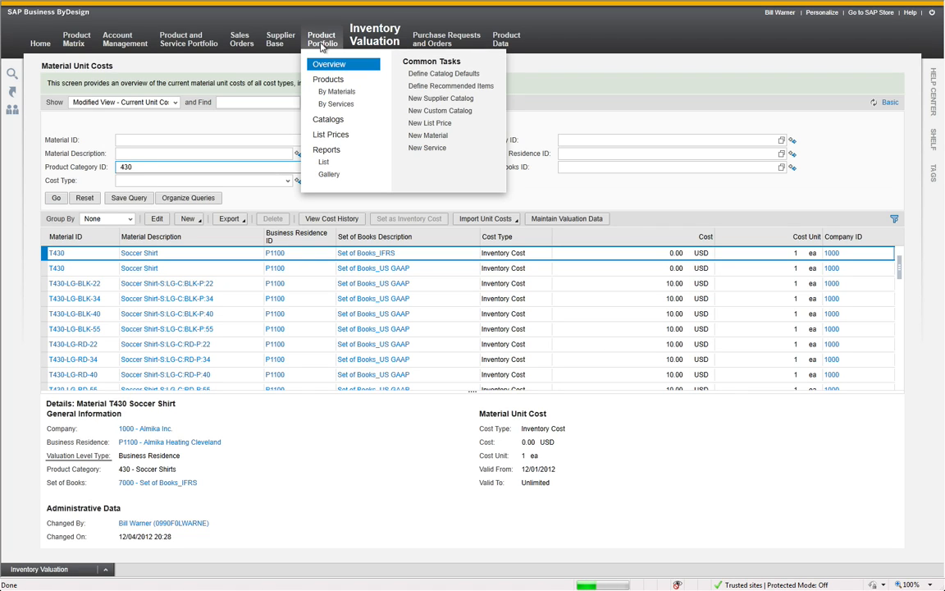
click(333, 135)
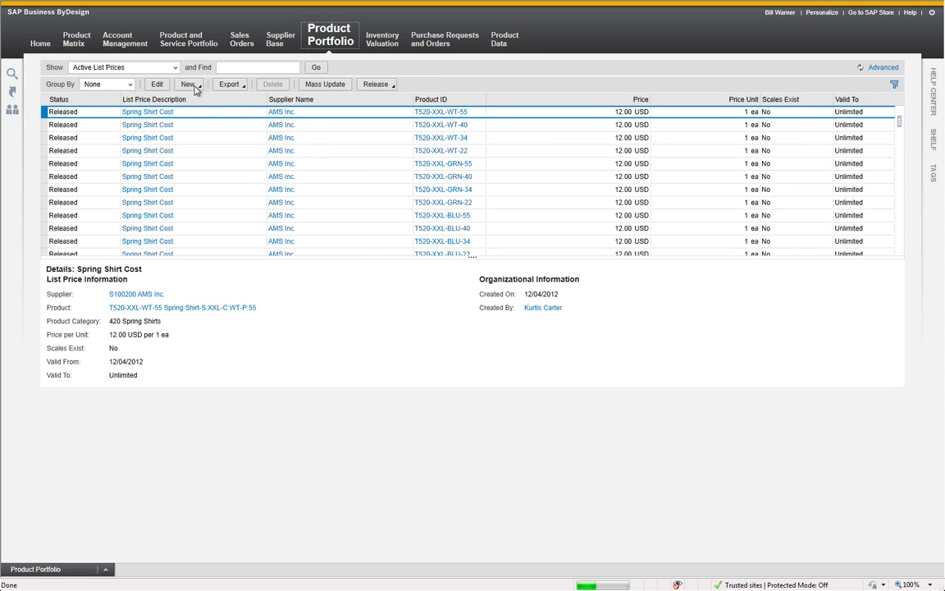
click(190, 84)
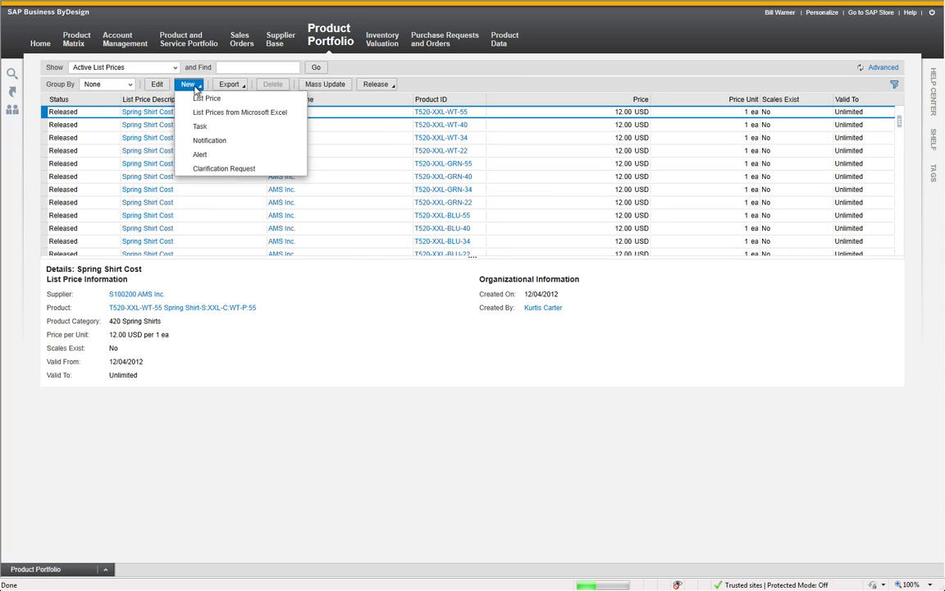
click(484, 77)
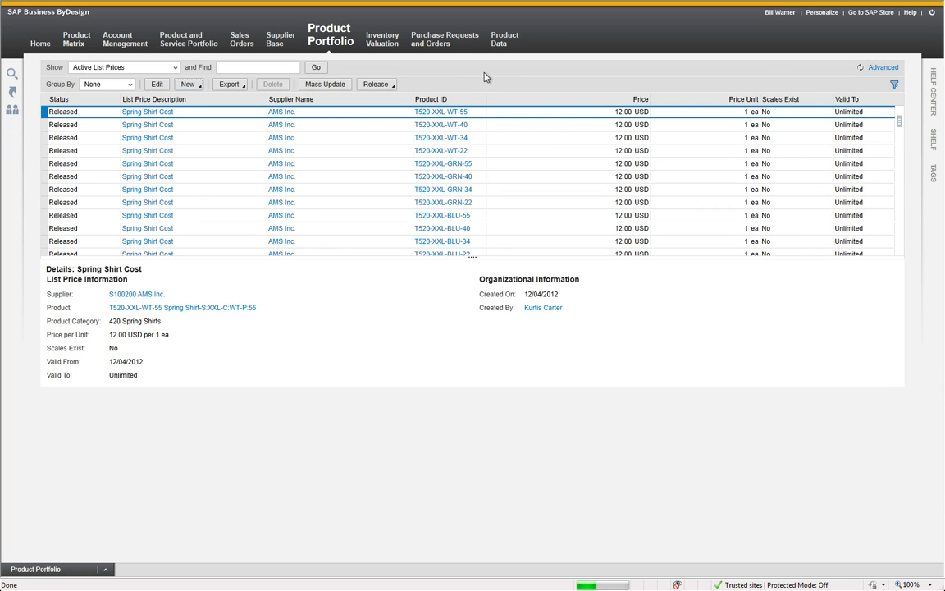
Use the advanced search to filter the active list prices by product category ID 430
click(890, 69)
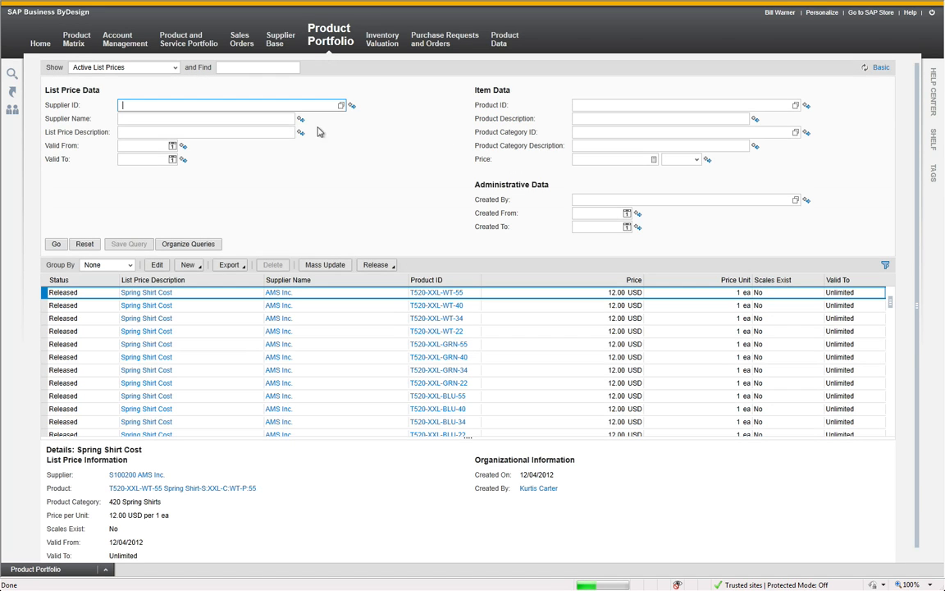
click(621, 134)
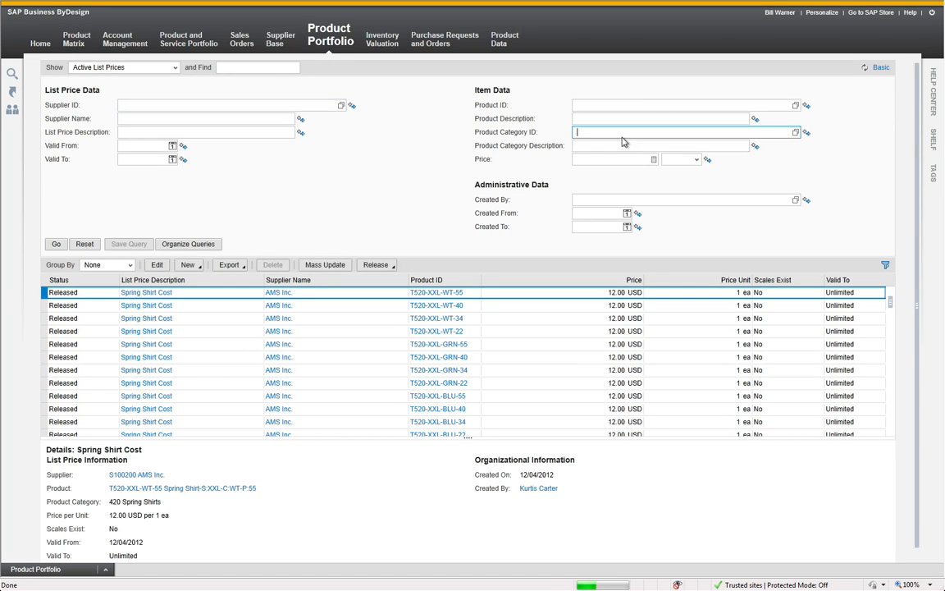
text(430)
key(Return)
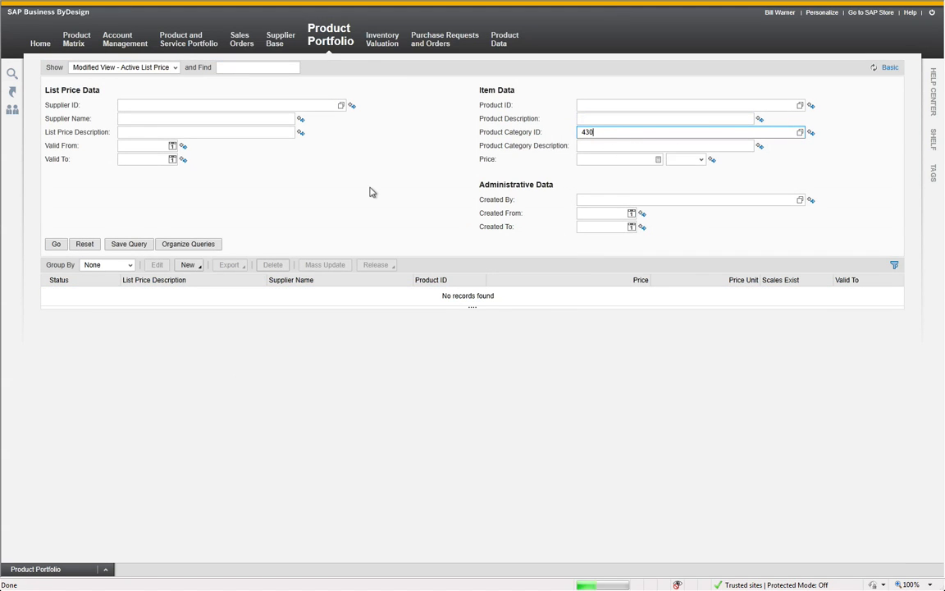
Switch to the ListofMaterials workbook in Excel and copy the material IDs from T430-LG-BLK-22 through T430-XL-WT-55
key(alt+Tab)
key(alt+Tab)
key(alt+Tab)
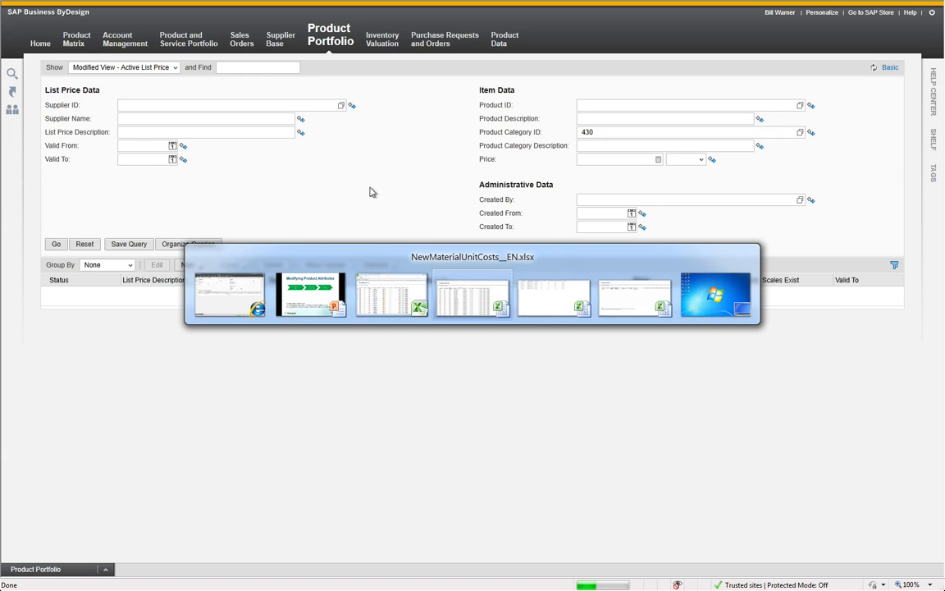
key(alt+Tab)
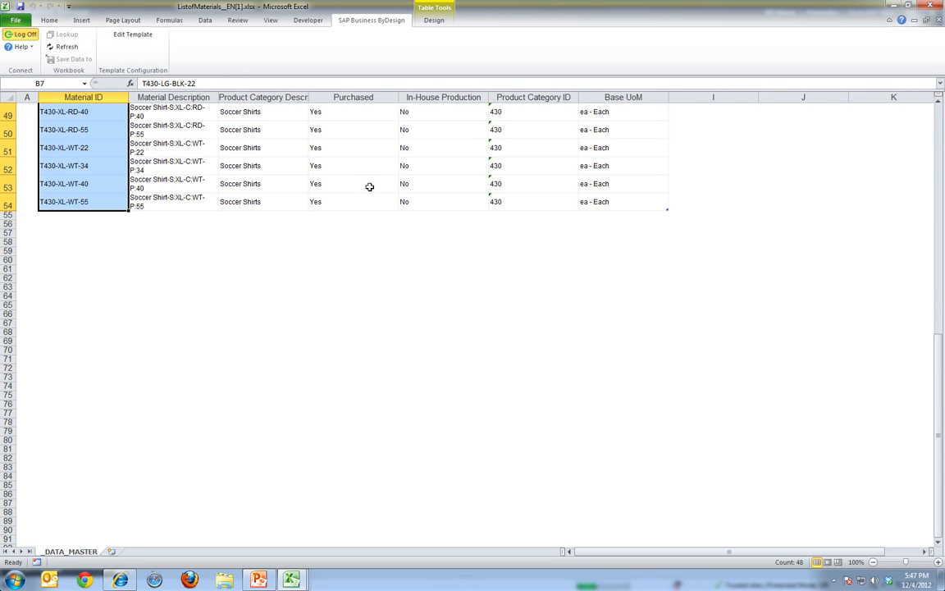
scroll(369, 187, up, 16)
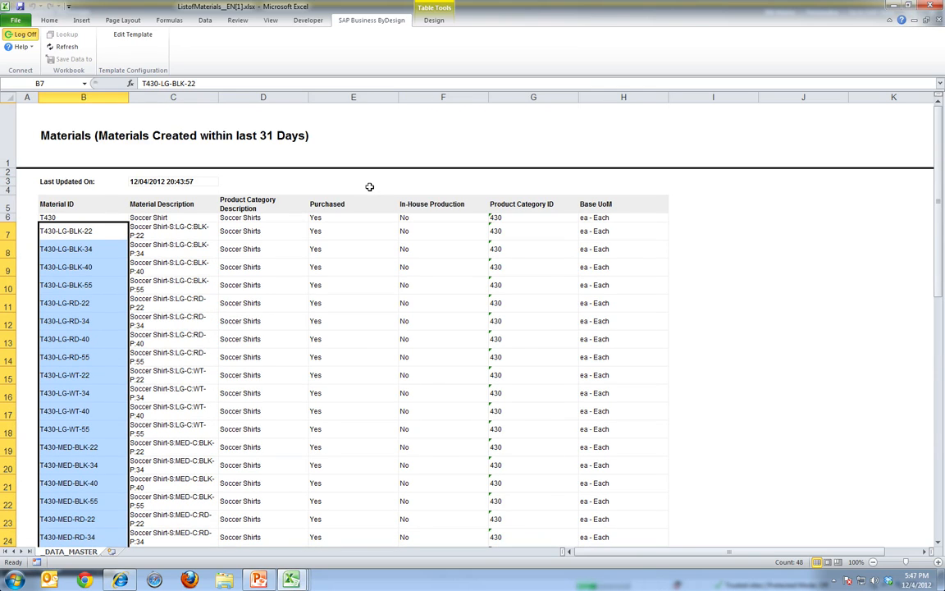
key(ctrl+c)
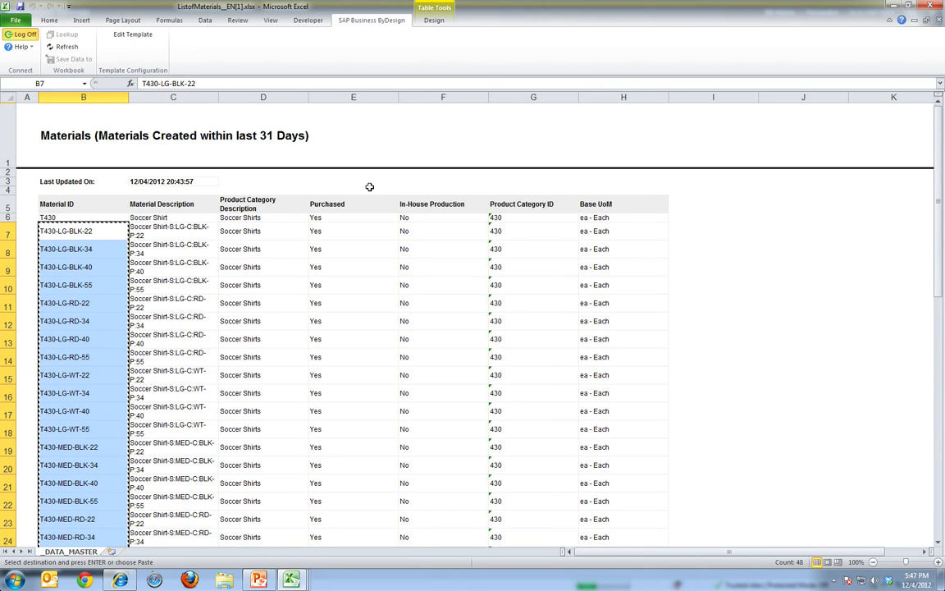
Paste the copied material IDs as values into the Product ID column of NewListPrices__EN.xlsx from F6, and autofit that column
key(alt+Tab)
key(alt+Tab)
key(alt+Tab)
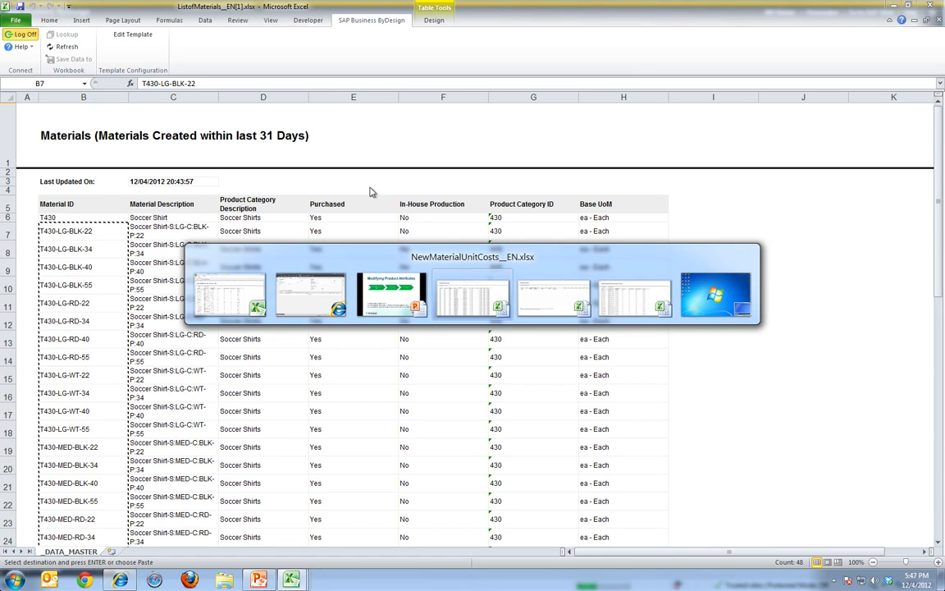
key(alt+Tab)
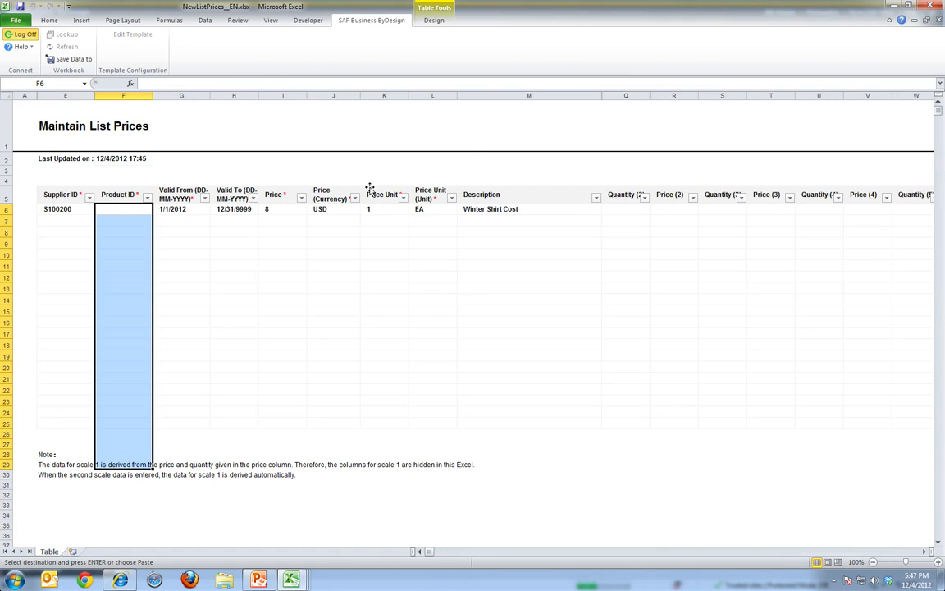
click(131, 208)
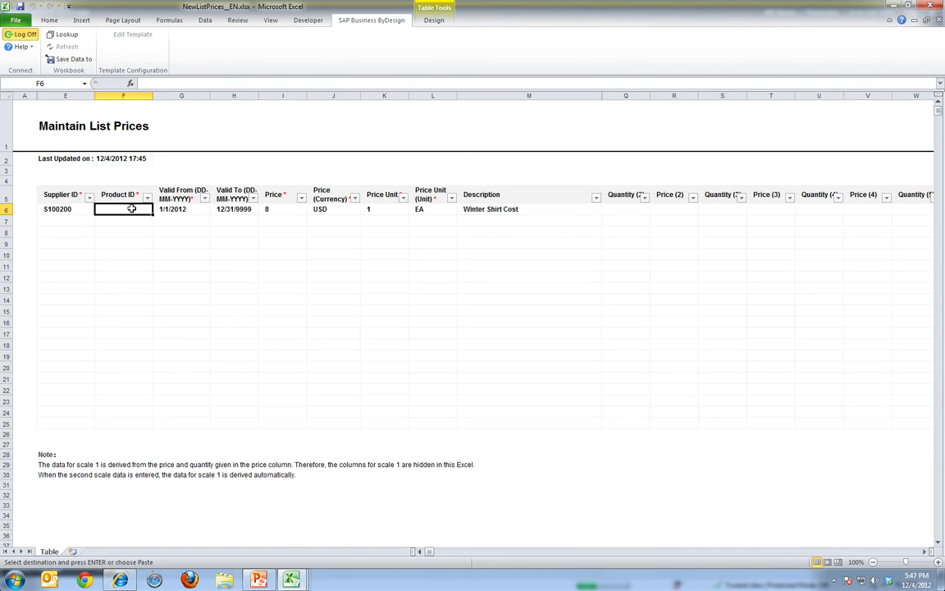
right_click(131, 208)
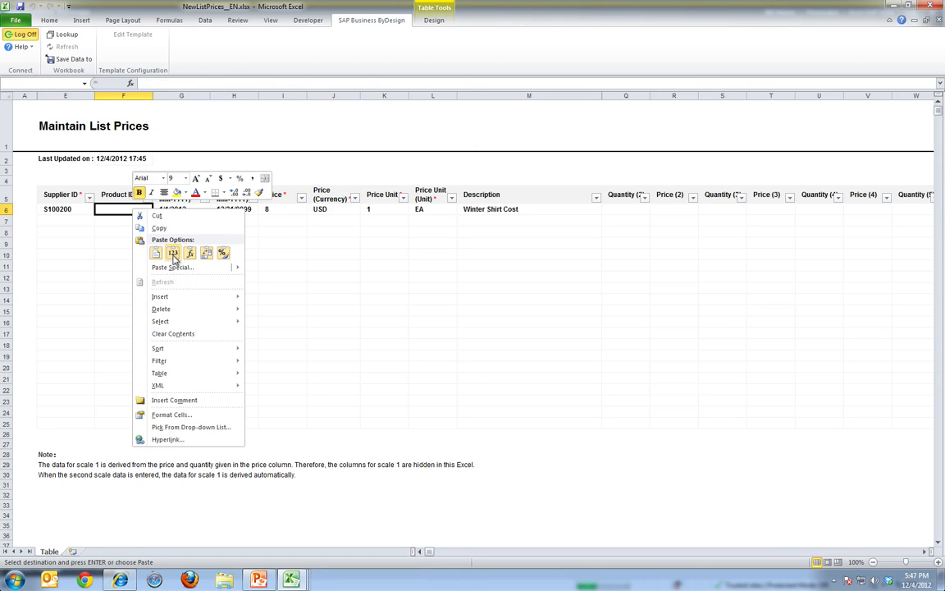
click(173, 256)
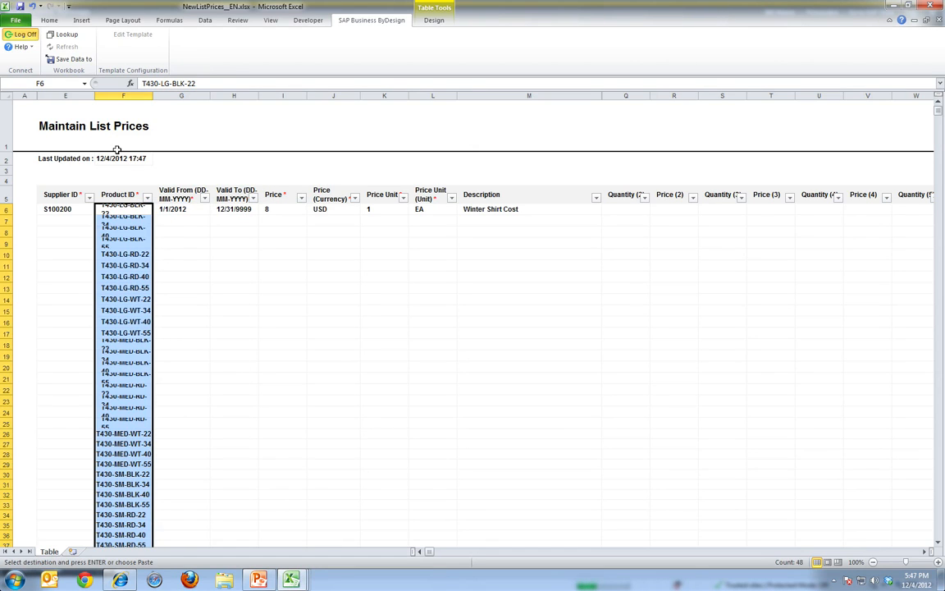
double_click(151, 95)
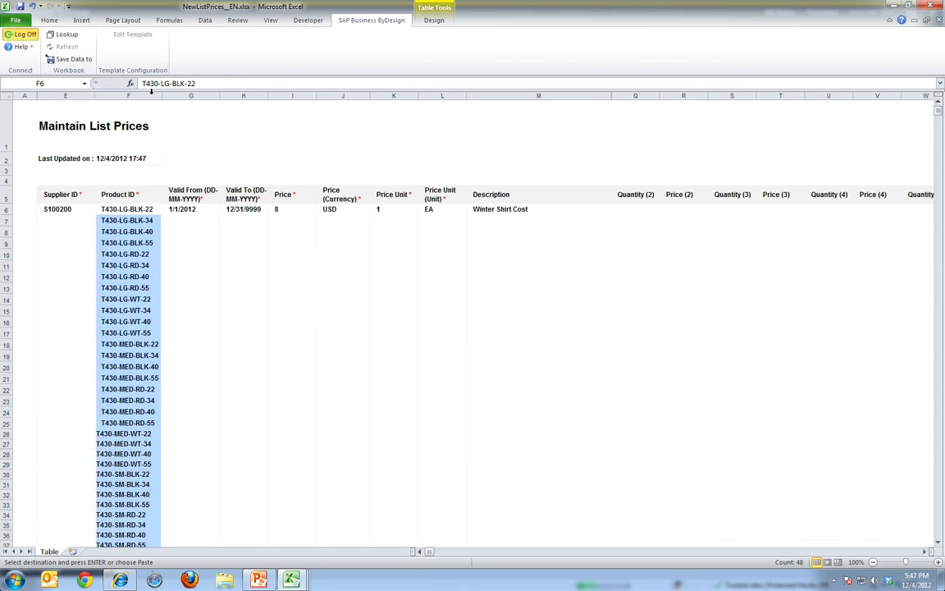
Copy the supplier ID in E6 down to every product row, through row 53
click(60, 209)
key(ctrl+c)
key(shift+Down)
key(shift+Down)
key(shift+Down)
key(shift+Down)
key(shift+Down)
key(shift+Down)
key(shift+Down)
key(shift+Down)
key(shift+Down)
key(shift+Down)
key(shift+Down)
key(shift+Down)
key(shift+Down)
key(shift+Down)
key(shift+Down)
key(shift+Down)
key(shift+Down)
key(shift+Down)
key(shift+Down)
key(shift+Down)
key(shift+Down)
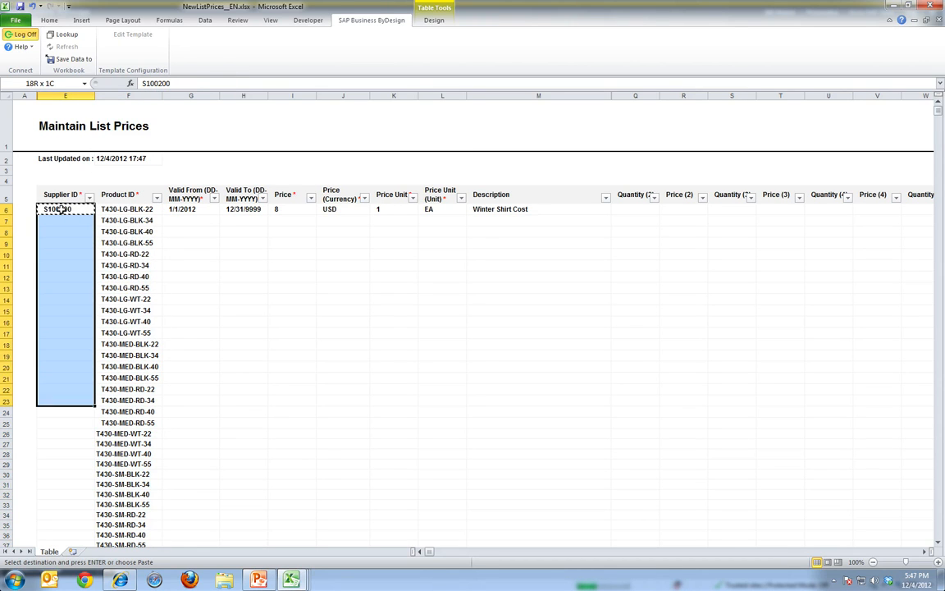
key(shift+Down)
key(shift+Down)
key(shift+Up)
key(shift+Up)
key(shift+Up)
key(shift+Up)
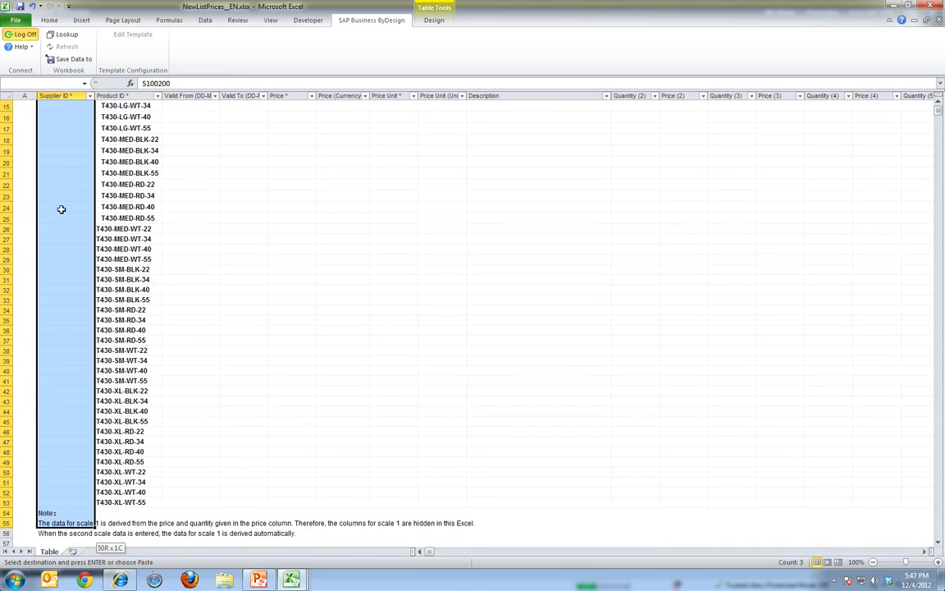
key(shift+Down)
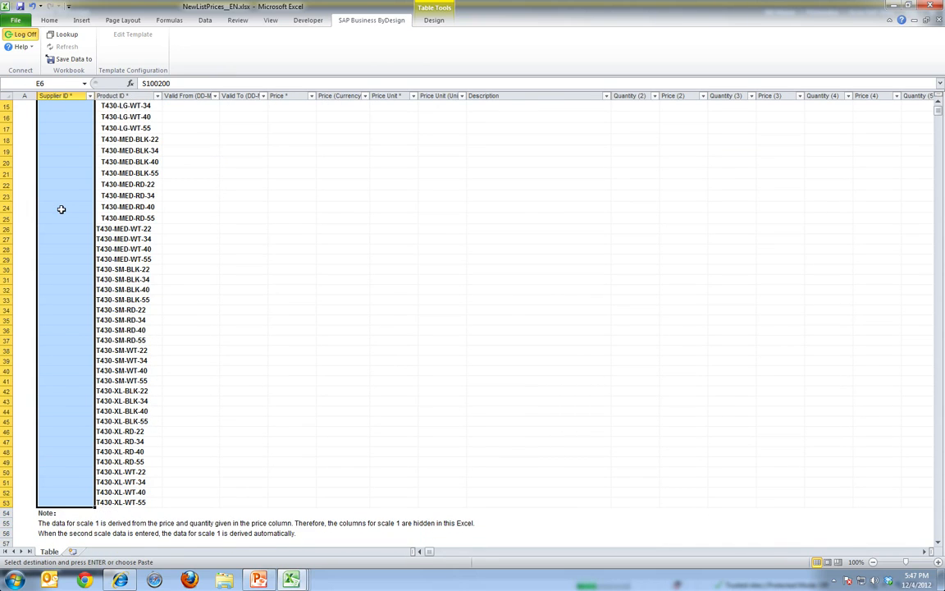
key(ctrl+v)
Change the first row's list price description to "Soccer Shirt Cost"
key(Right)
key(Right)
key(Right)
key(shift+Right)
key(Left)
key(Left)
key(Right)
key(shift+Right)
key(shift+Right)
key(shift+Right)
key(shift+Right)
key(shift+Right)
key(shift+Right)
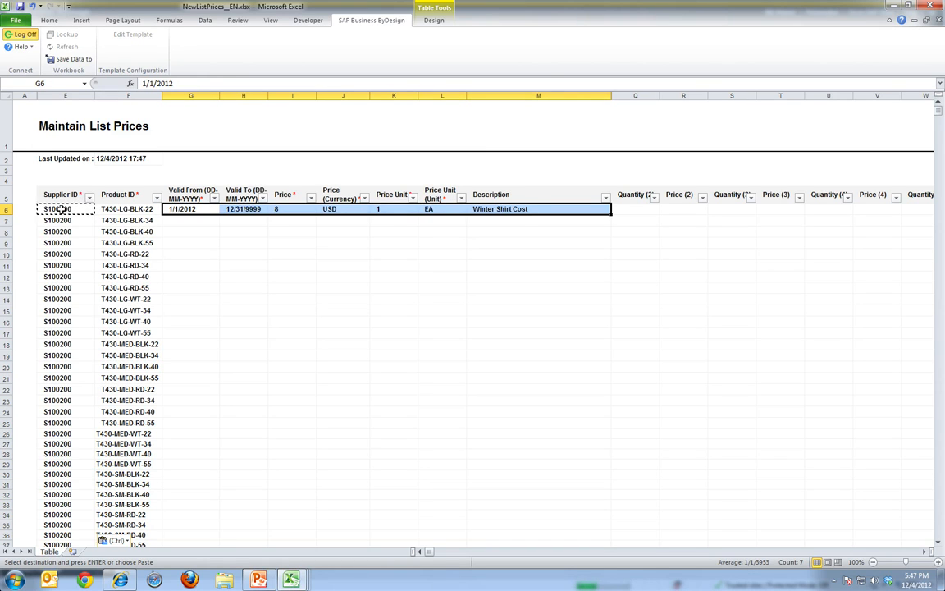
key(Right)
key(Right)
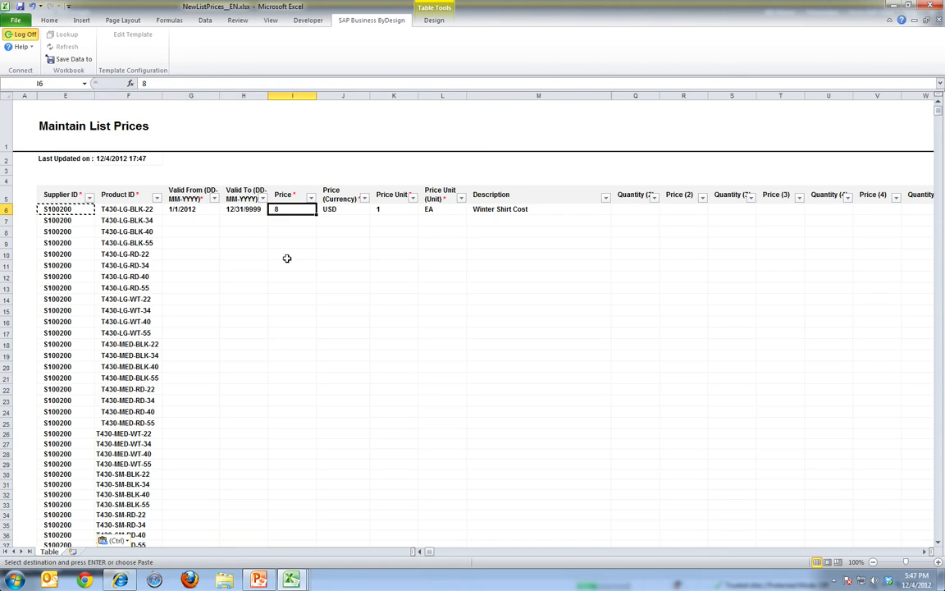
click(489, 215)
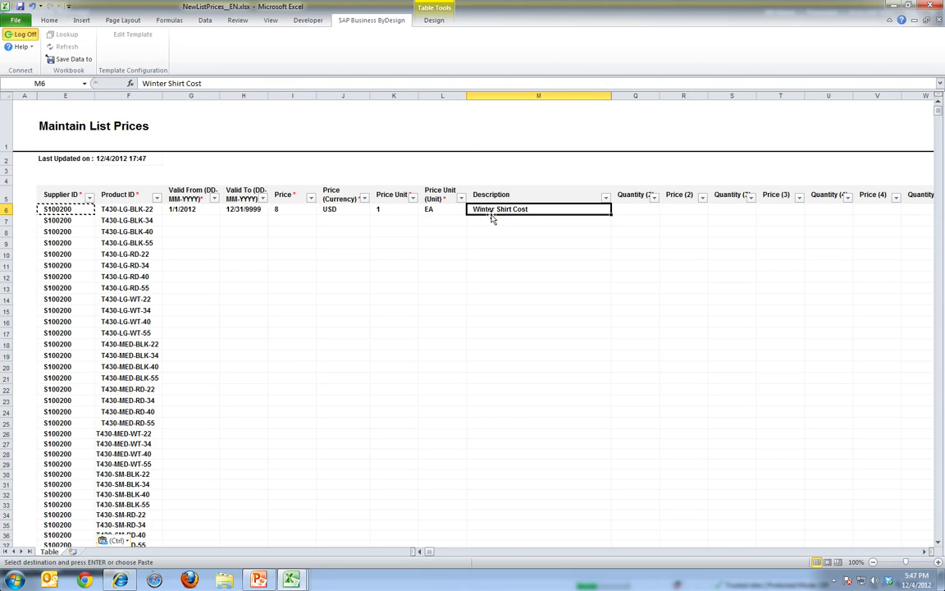
double_click(156, 84)
text(Soccer)
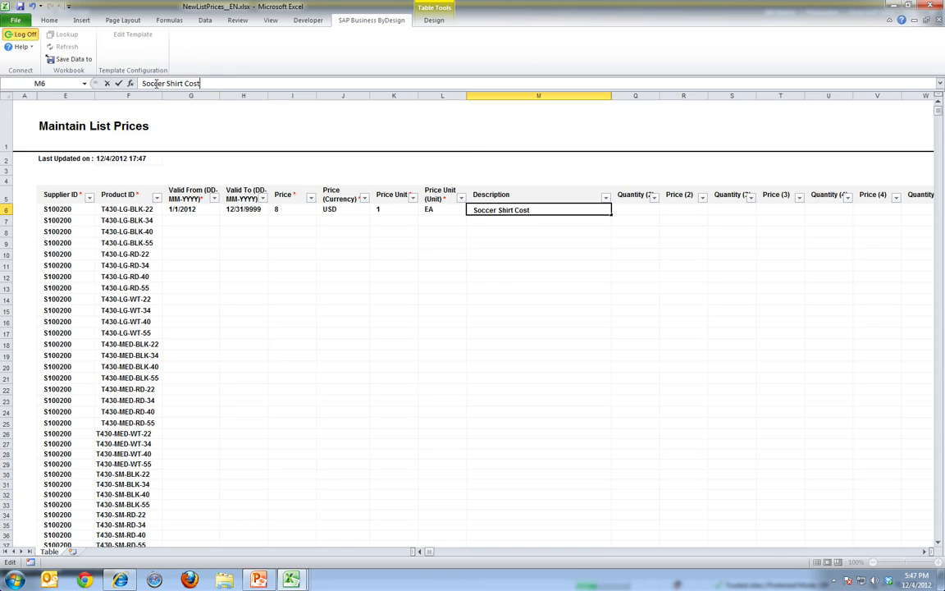
key(ctrl+Return)
Copy the first row's validity dates, price, currency, price unit and description down to all the other product rows
key(shift+Left)
key(shift+Left)
key(shift+Left)
key(shift+Left)
key(shift+Left)
key(shift+Left)
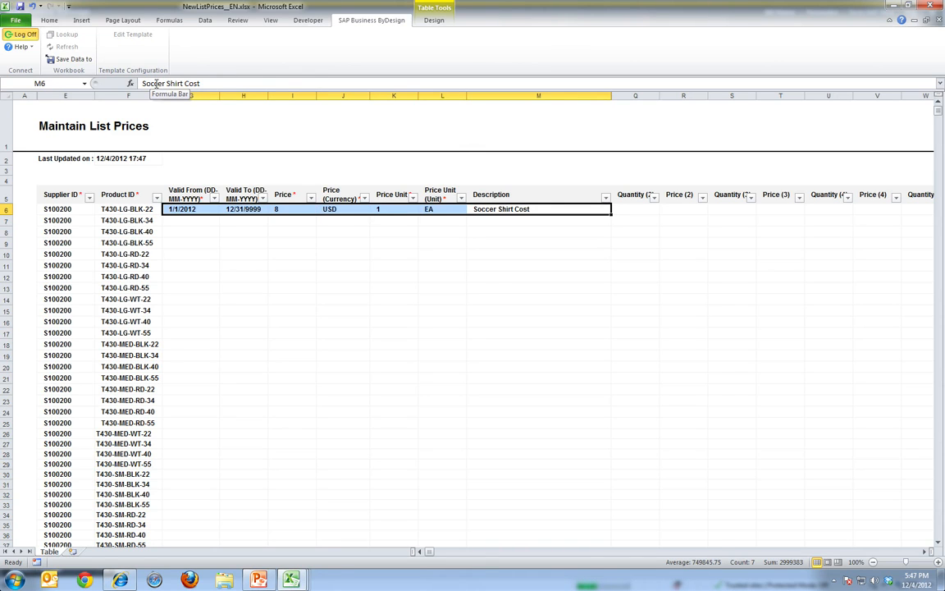
key(ctrl+c)
key(shift+Down)
key(shift+Down)
key(shift+Down)
key(shift+Down)
key(shift+Down)
key(shift+Down)
key(shift+Down)
key(shift+Down)
key(shift+Down)
key(shift+Down)
key(shift+Down)
key(shift+Down)
key(shift+Down)
key(shift+Down)
key(shift+Down)
key(shift+Down)
key(shift+Down)
key(shift+Down)
key(shift+Down)
key(shift+Down)
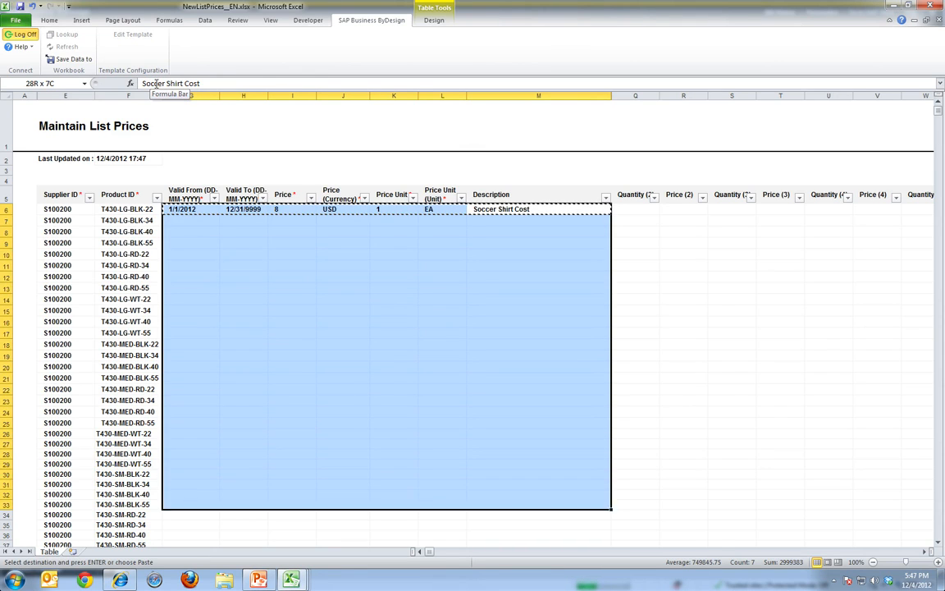
key(shift+Down)
key(shift+Down)
key(shift+Down)
key(shift+Down)
key(shift+Down)
key(shift+Down)
key(shift+Down)
key(shift+Down)
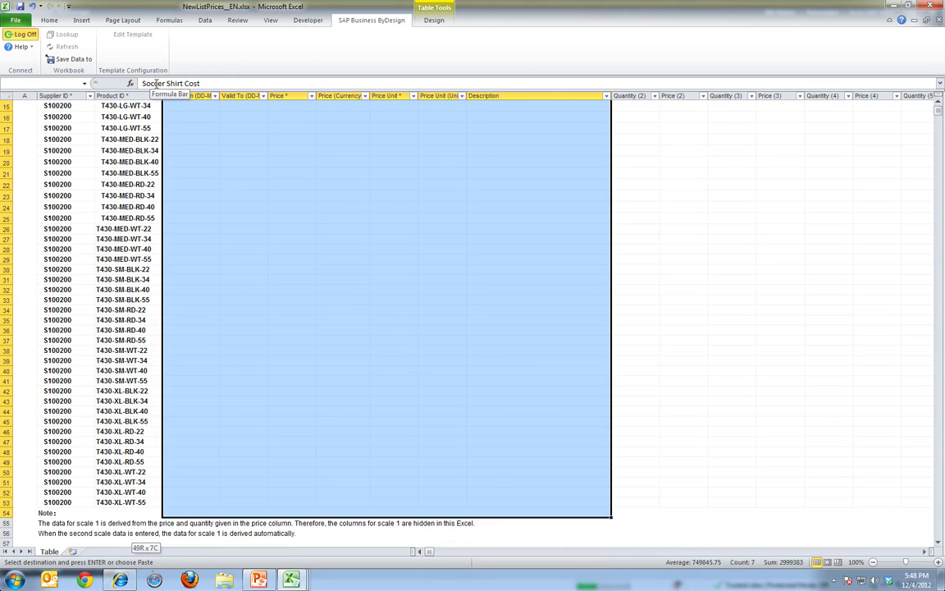
key(ctrl+v)
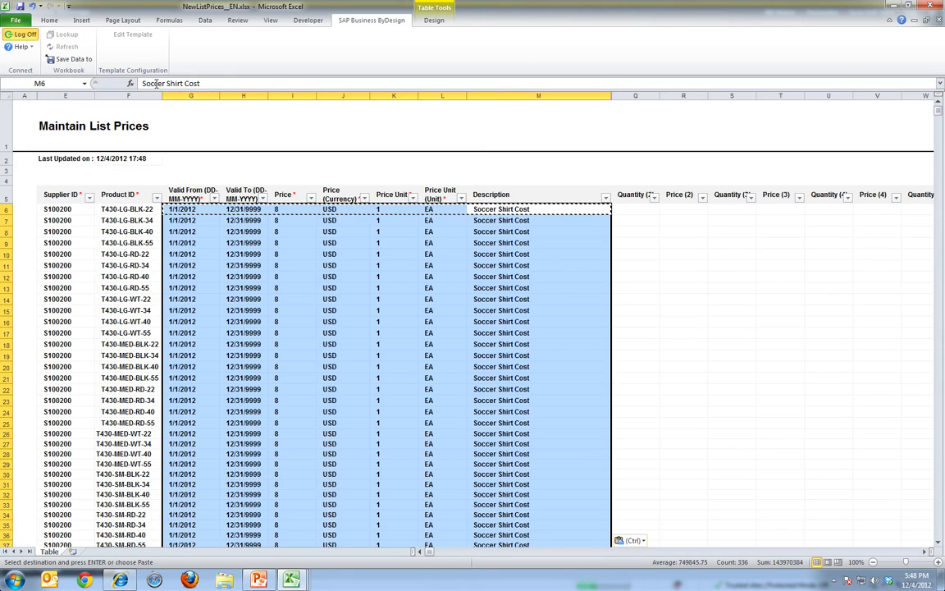
Save the list price data from Excel to SAP Business ByDesign, review the resulting messages and close them
click(132, 276)
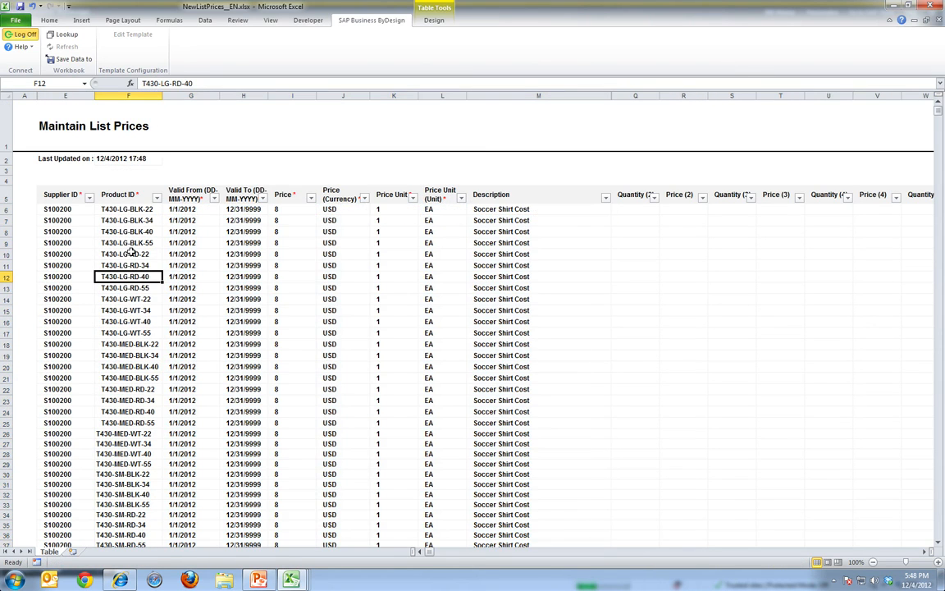
click(73, 64)
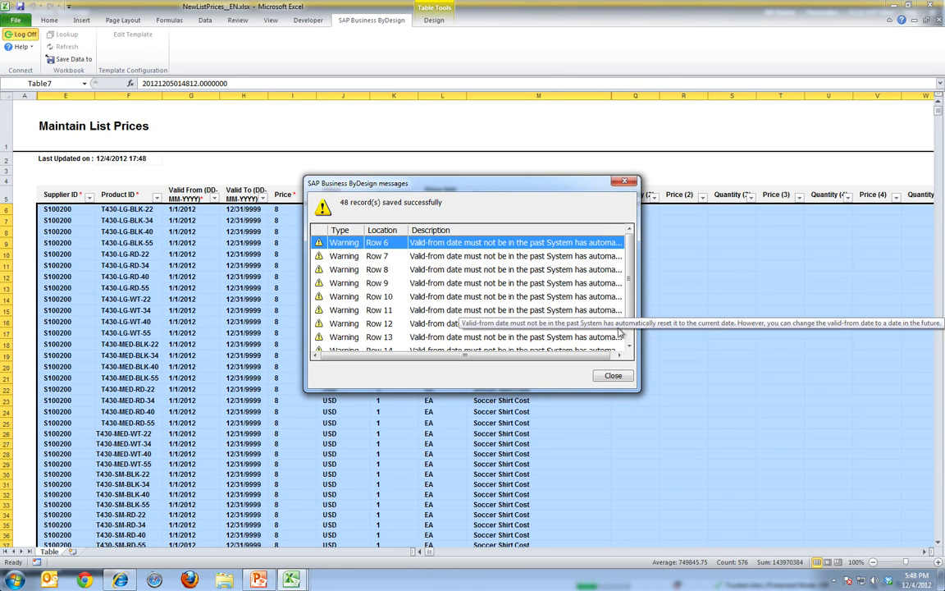
scroll(630, 336, down, 1)
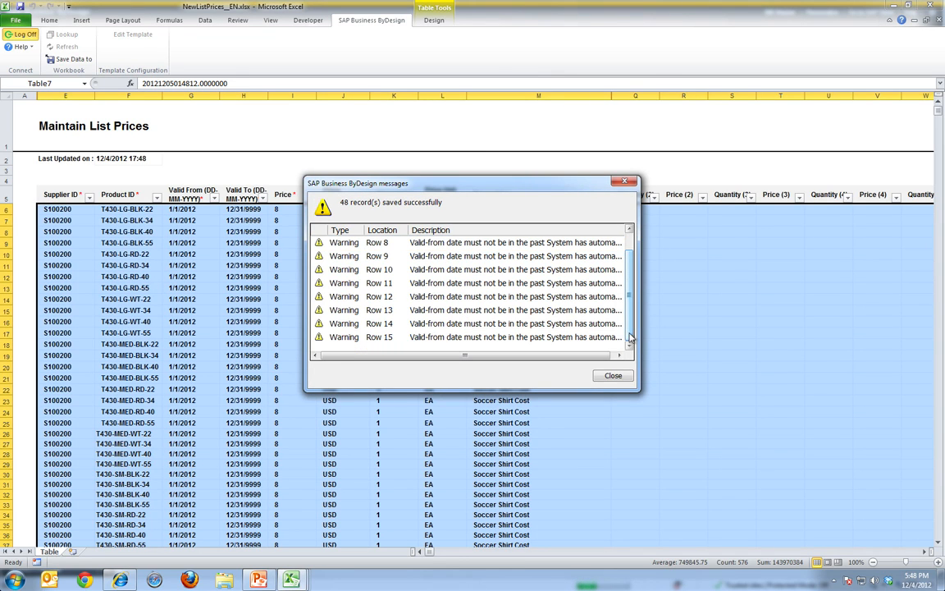
click(613, 376)
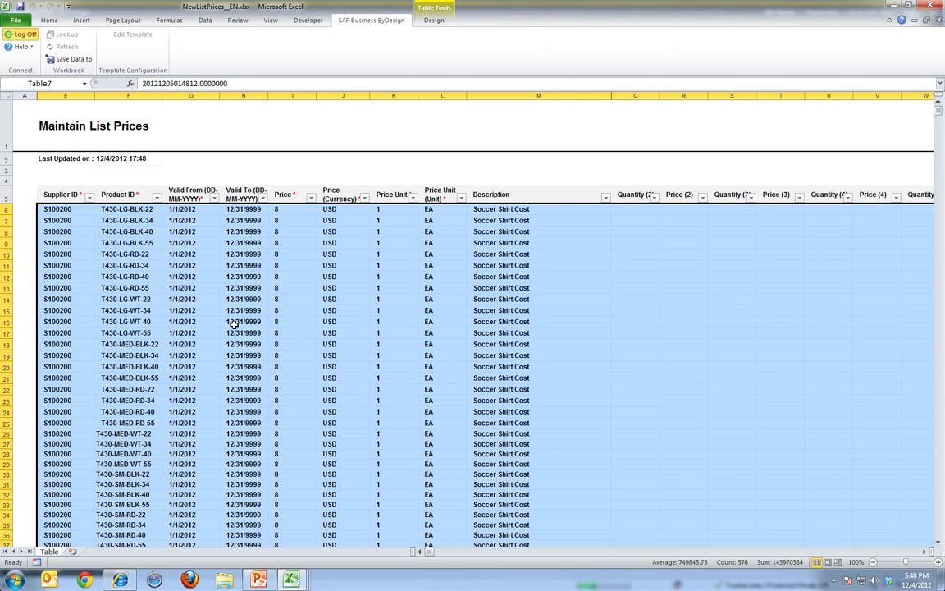
Return to SAP Business ByDesign, rerun the active list price search for product category 430, and examine the uploaded prices and details
key(alt+Tab)
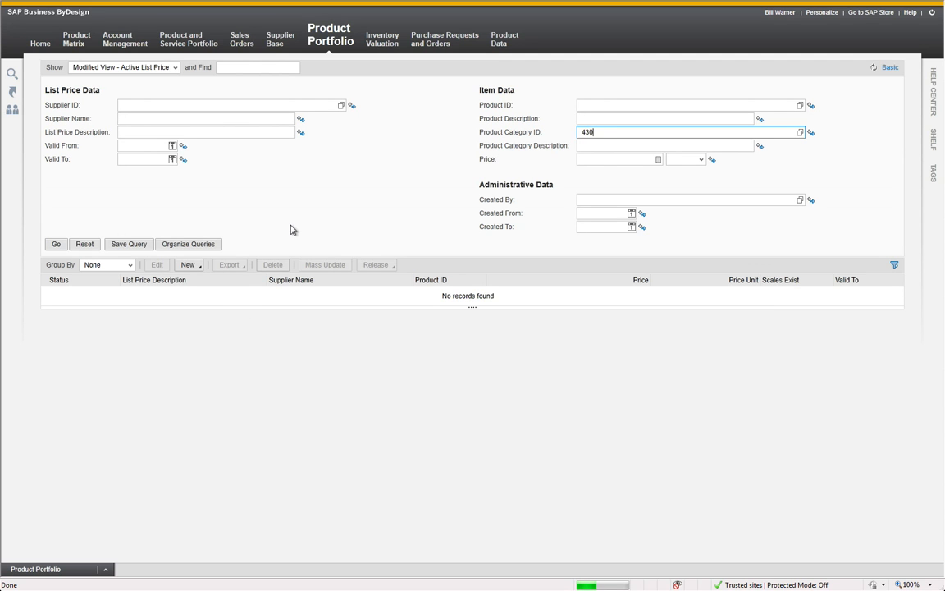
click(56, 245)
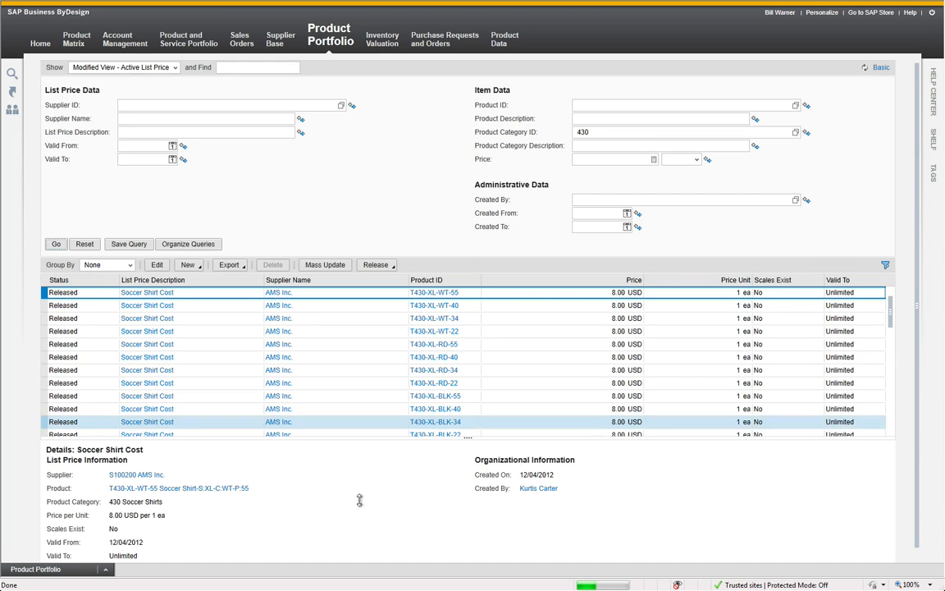
scroll(364, 507, down, 1)
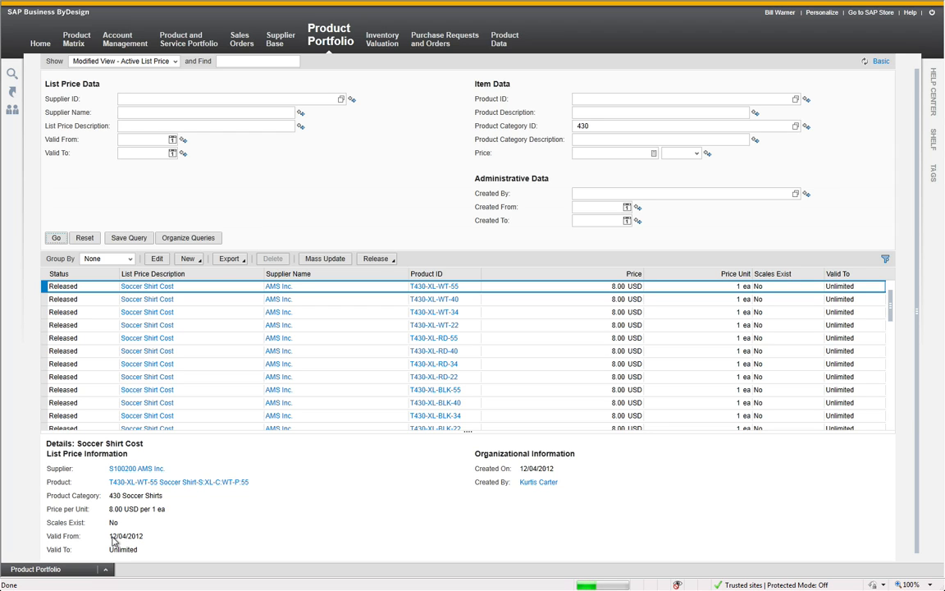
Switch from SAP Business ByDesign to another open window
key(alt+Tab)
key(alt+Tab)
key(alt+Tab)
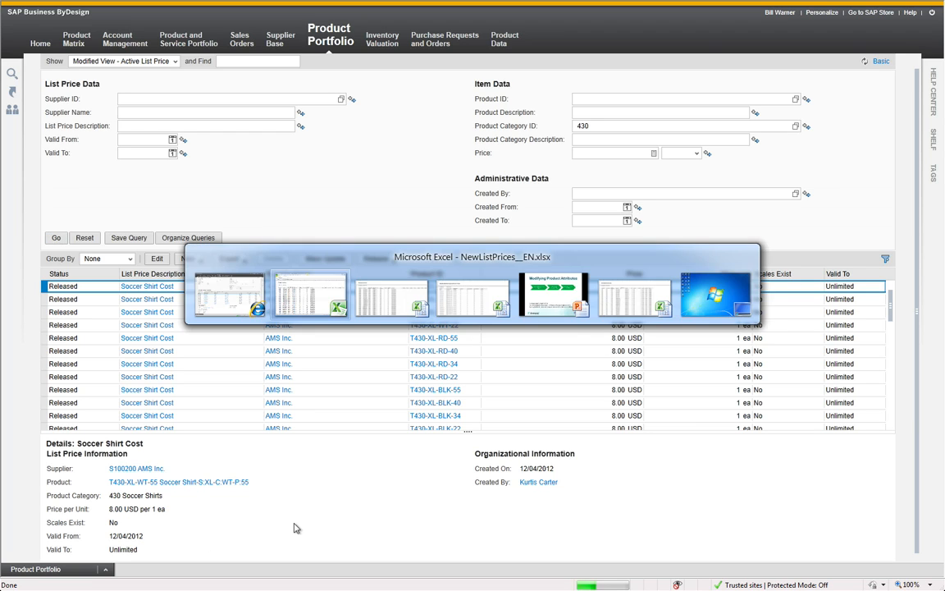